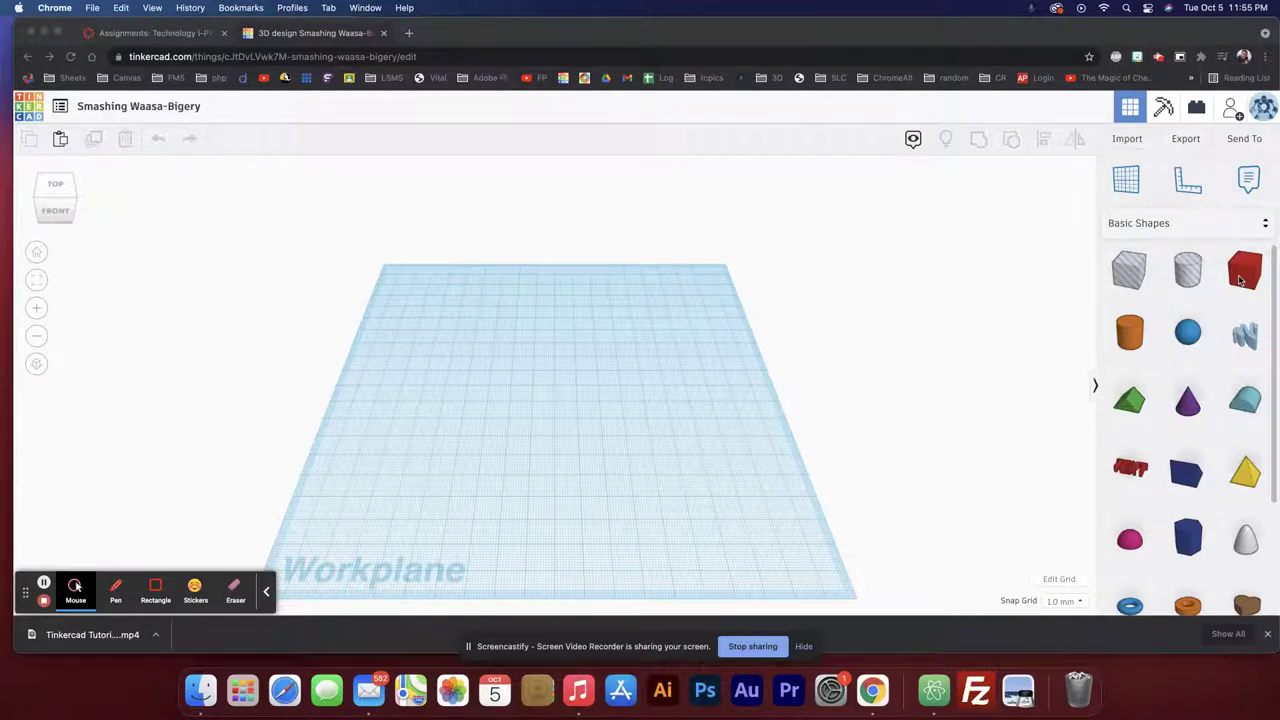
# Place a solid box on the workplane, slightly behind its centre.
pyautogui.click(1240, 281)
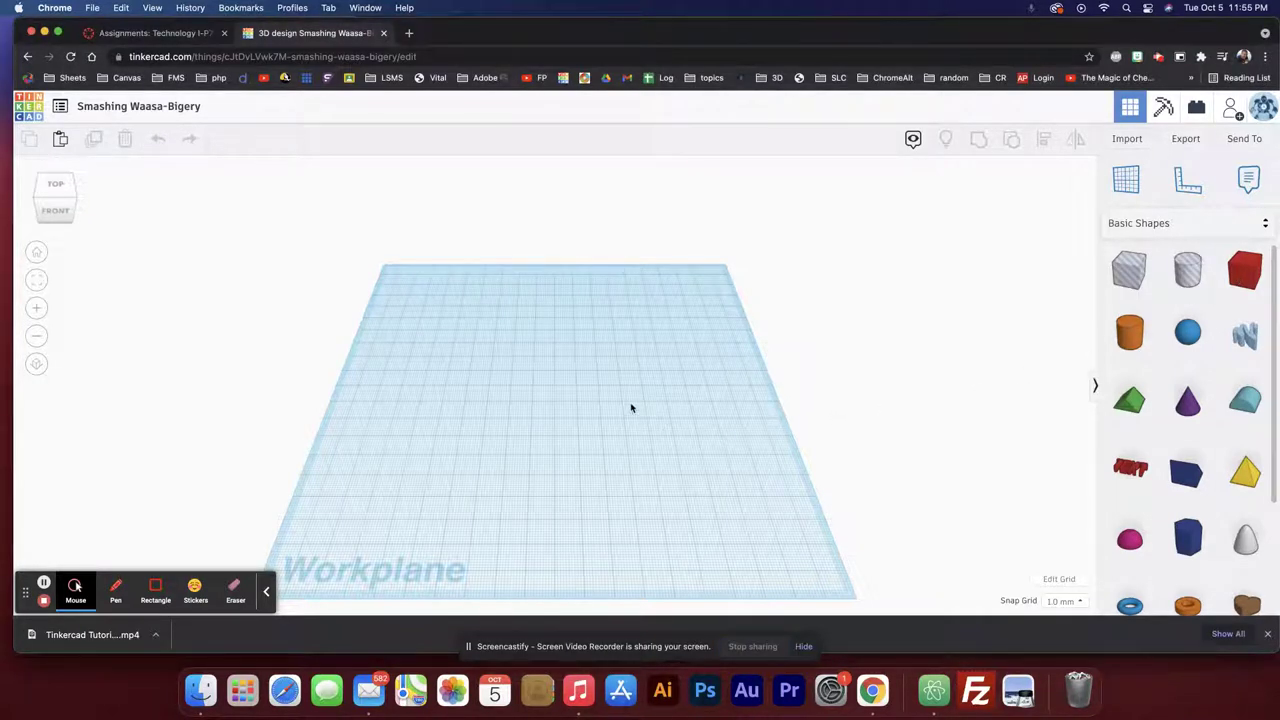
pyautogui.click(1245, 270)
pyautogui.click(522, 410)
pyautogui.moveTo(520, 402); pyautogui.dragTo(535, 359)
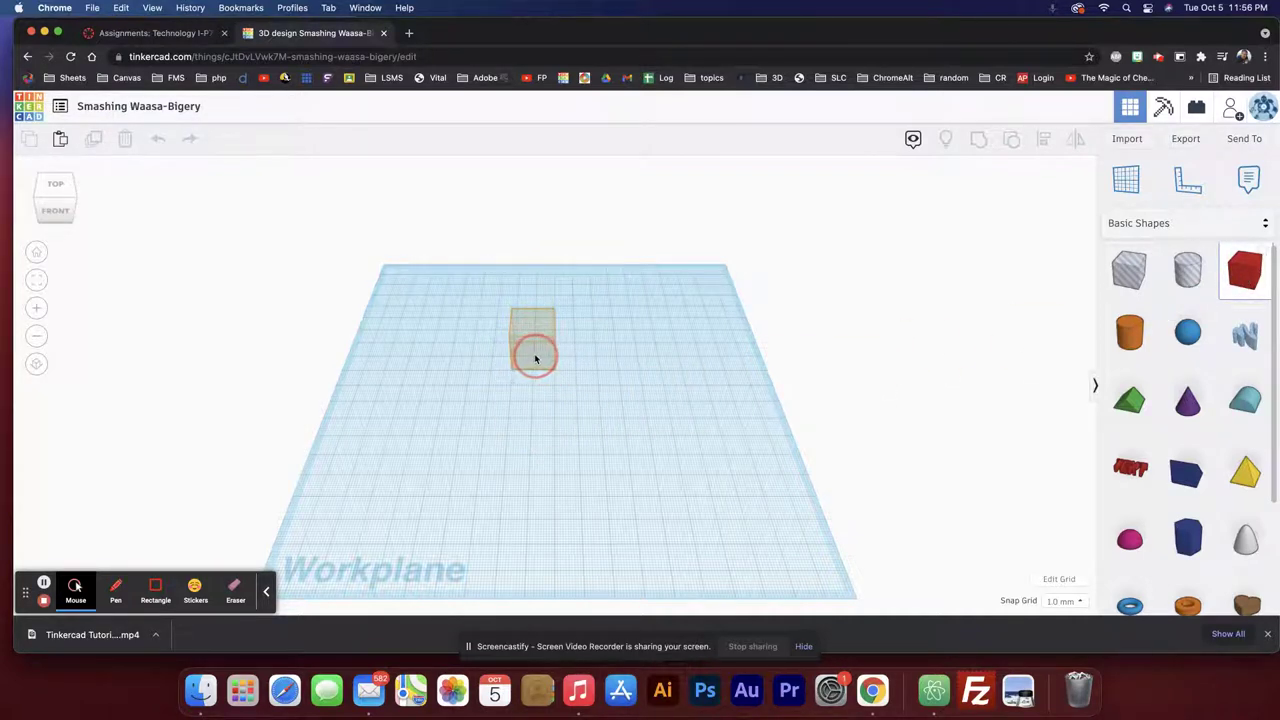
pyautogui.moveTo(535, 359); pyautogui.dragTo(535, 360)
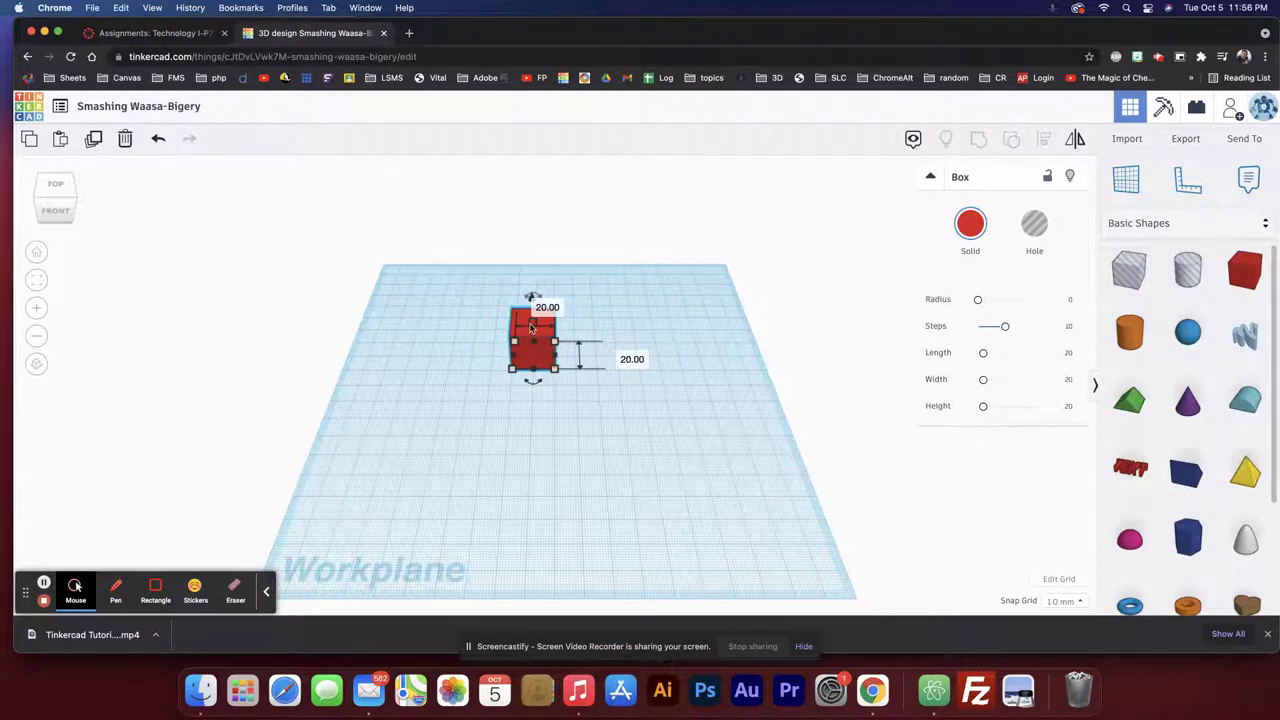
# Stretch the box lengthwise, enlarge it to about 39 by 78 mm, and set its length to 80 mm.
pyautogui.moveTo(533, 375); pyautogui.dragTo(532, 405)
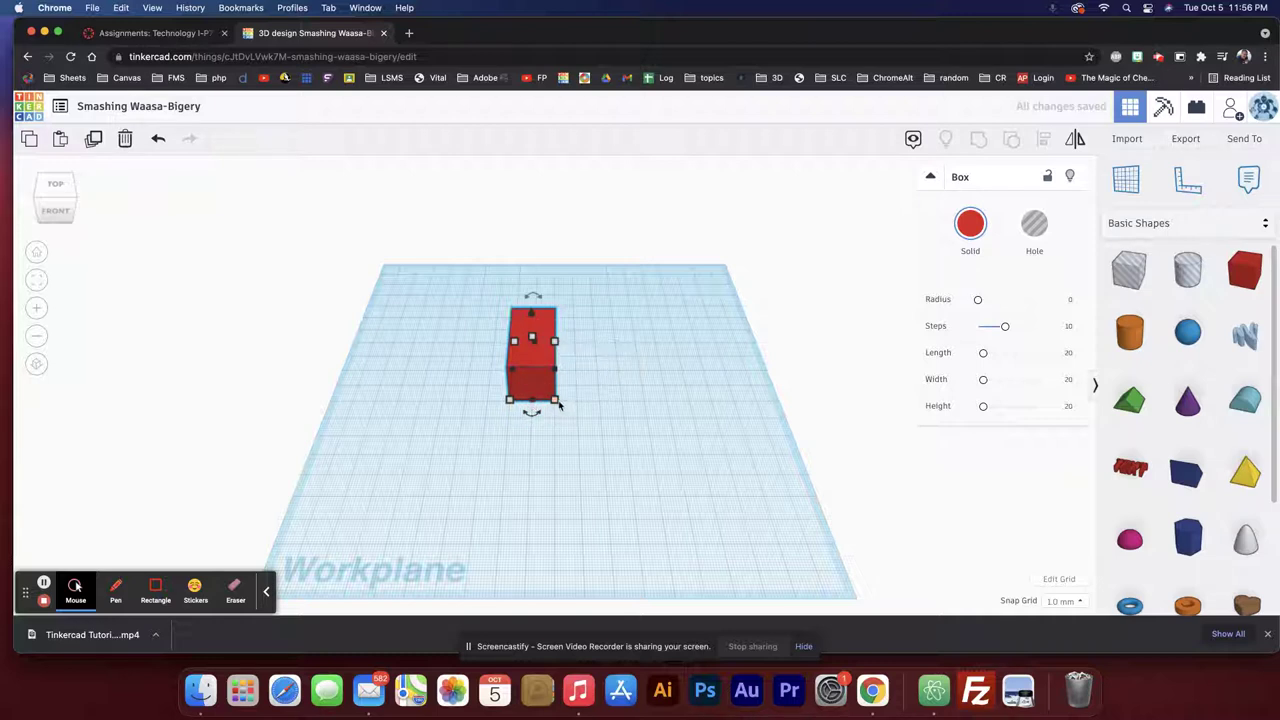
pyautogui.moveTo(557, 401); pyautogui.dragTo(608, 470)
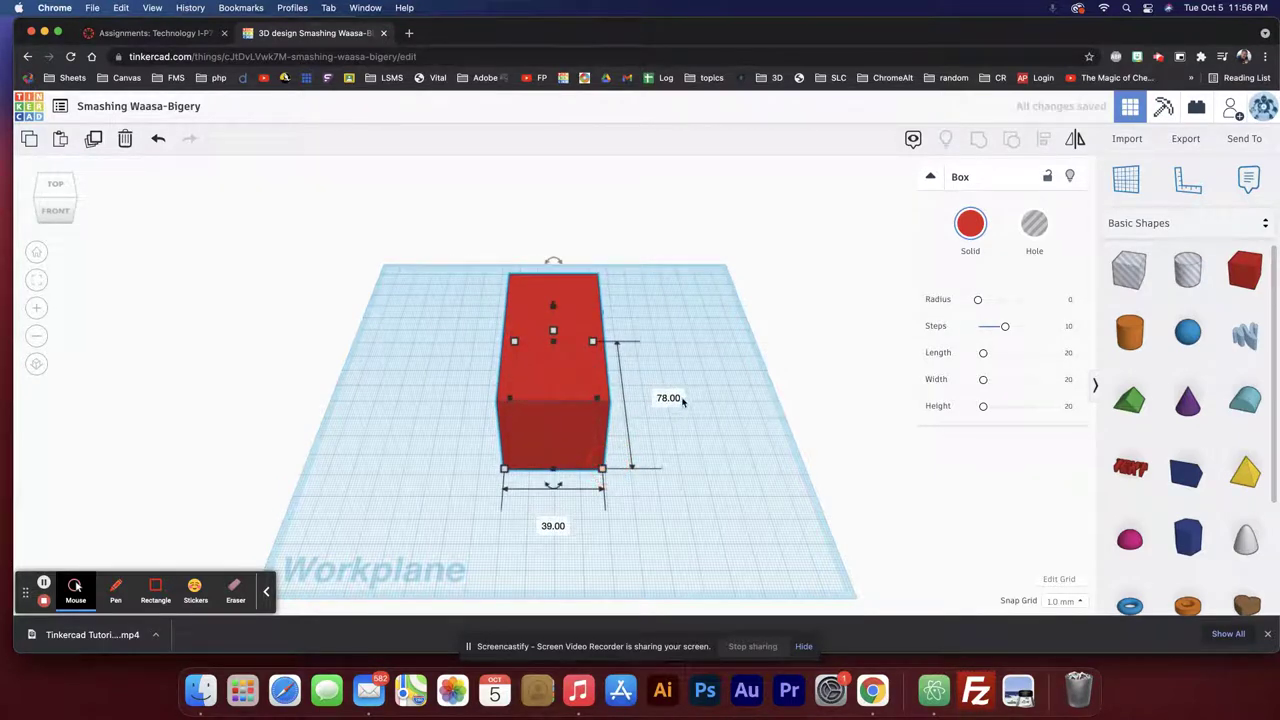
pyautogui.click(671, 399)
pyautogui.write('80')
pyautogui.press('Return')
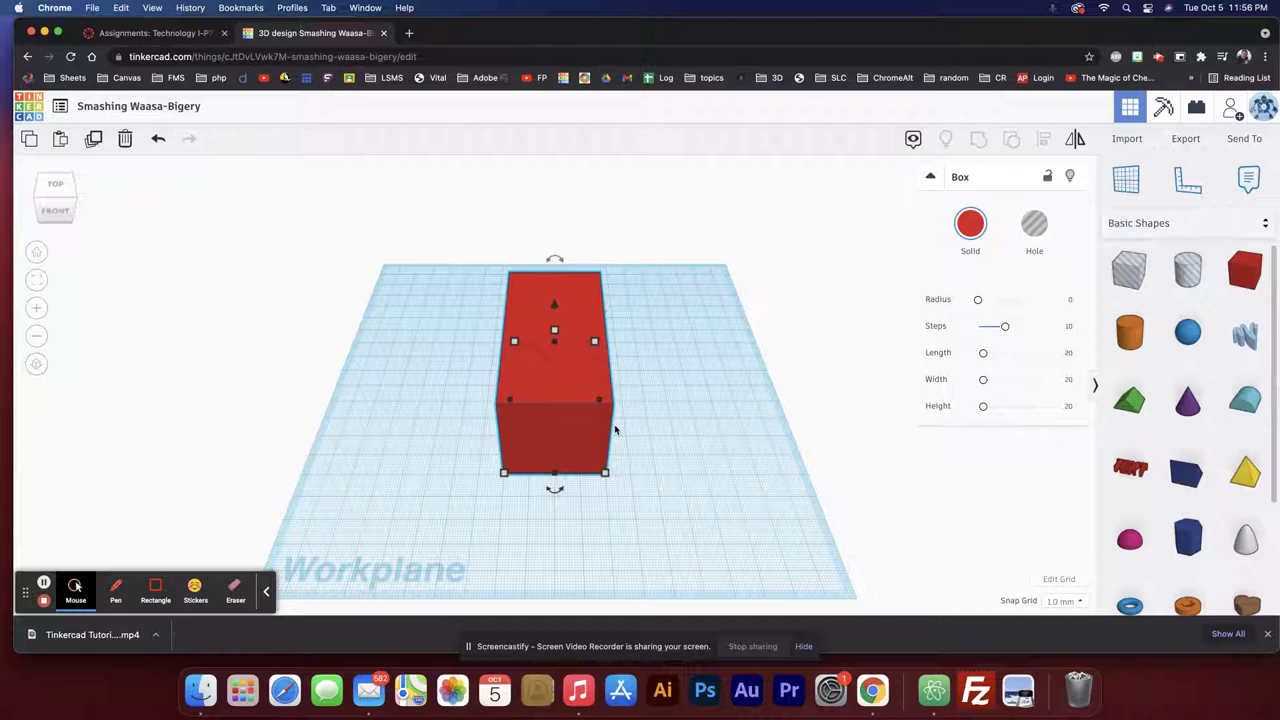
# Place a solid cylinder beside the red box and rotate it onto its side, parallel to the box's length.
pyautogui.moveTo(606, 473)
pyautogui.click(630, 438)
pyautogui.moveTo(630, 438)
pyautogui.mouseDown(button='right')
pyautogui.moveTo(662, 374)
pyautogui.moveTo(731, 374)
pyautogui.moveTo(691, 420)
pyautogui.moveTo(615, 435)
pyautogui.mouseUp(button='right')
pyautogui.click(600, 430)
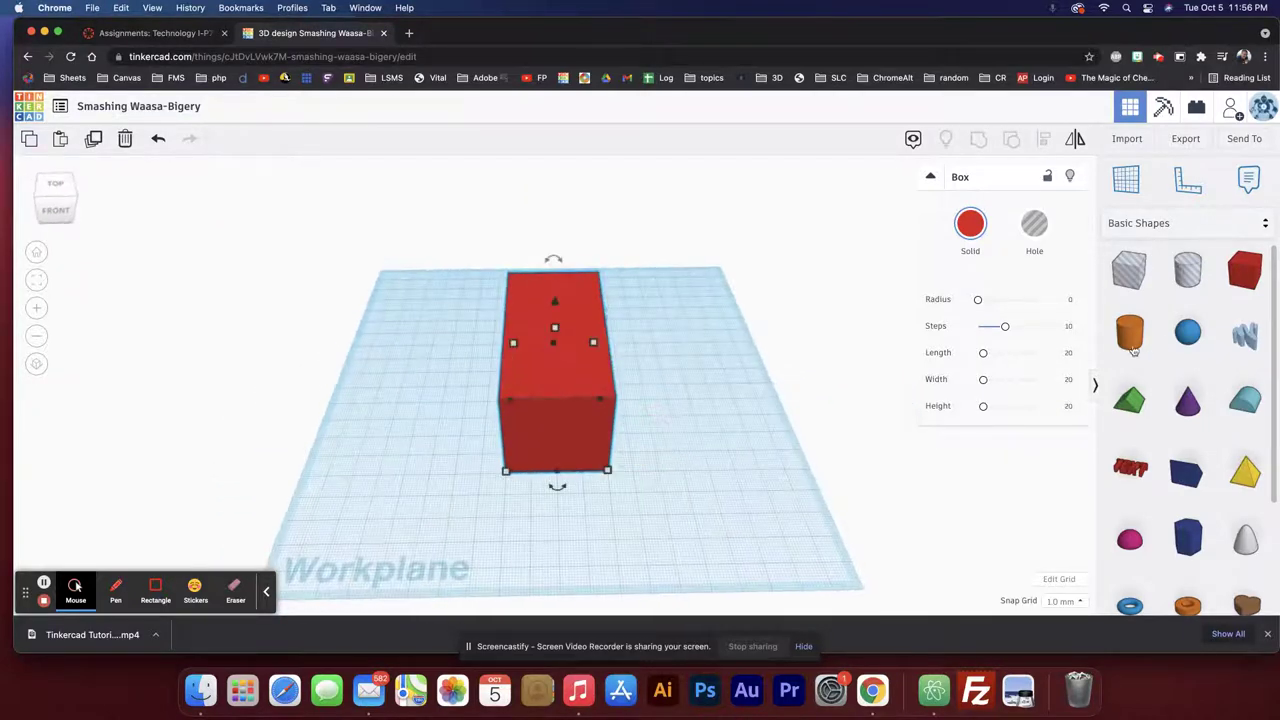
pyautogui.moveTo(1131, 338); pyautogui.dragTo(694, 369)
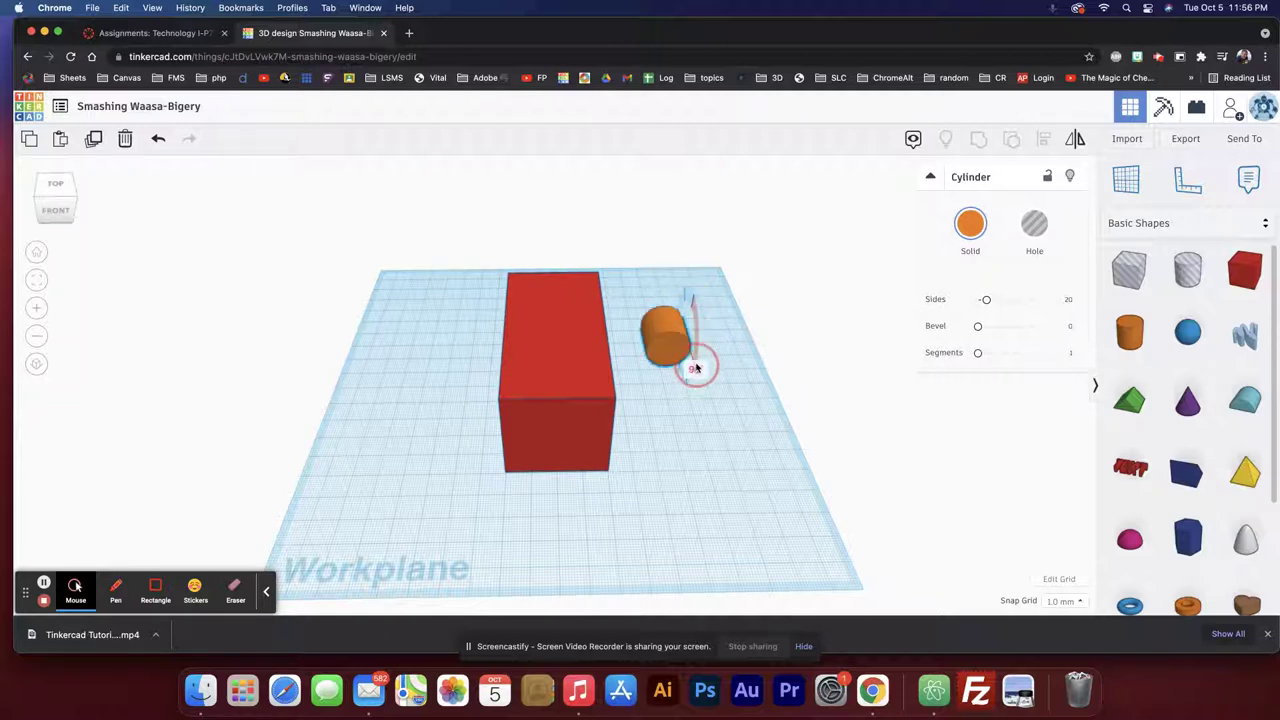
pyautogui.moveTo(694, 369)
pyautogui.mouseDown()
pyautogui.moveTo(700, 299)
pyautogui.moveTo(703, 372)
pyautogui.mouseUp()
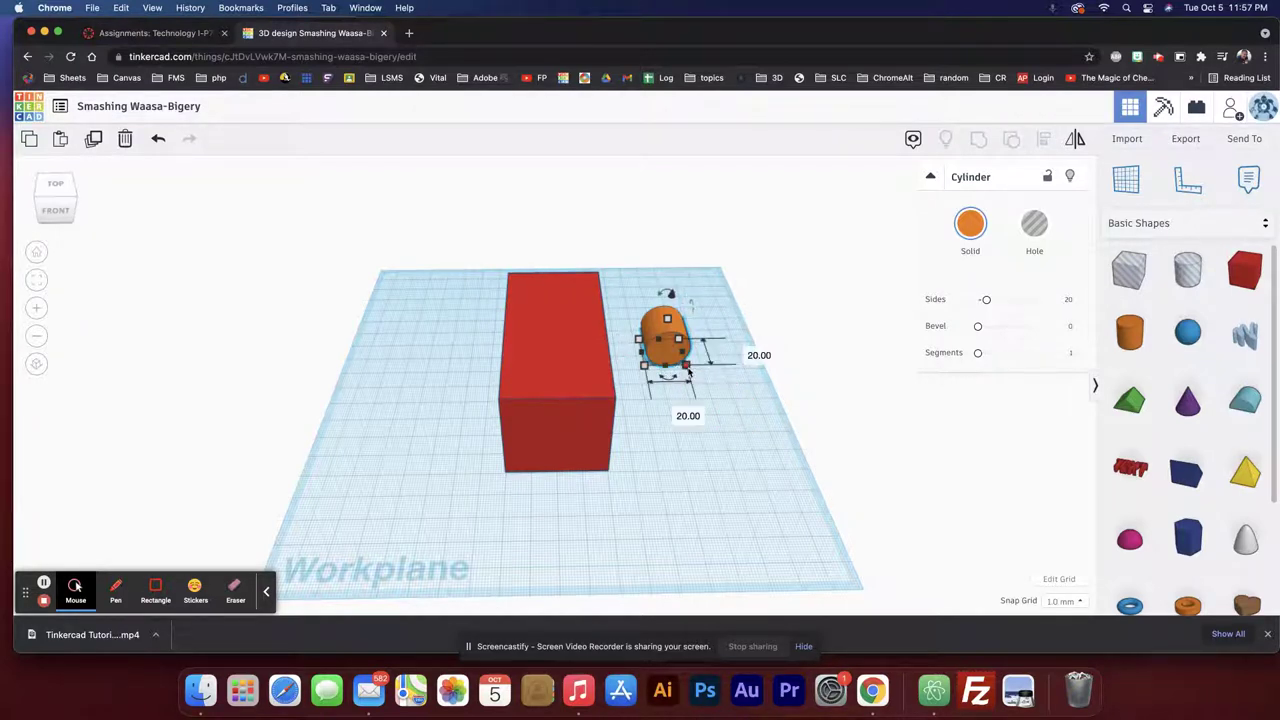
# Scale the cylinder up to a 40 by 40 mm footprint and set its length to 80 mm.
pyautogui.moveTo(688, 369); pyautogui.dragTo(702, 399)
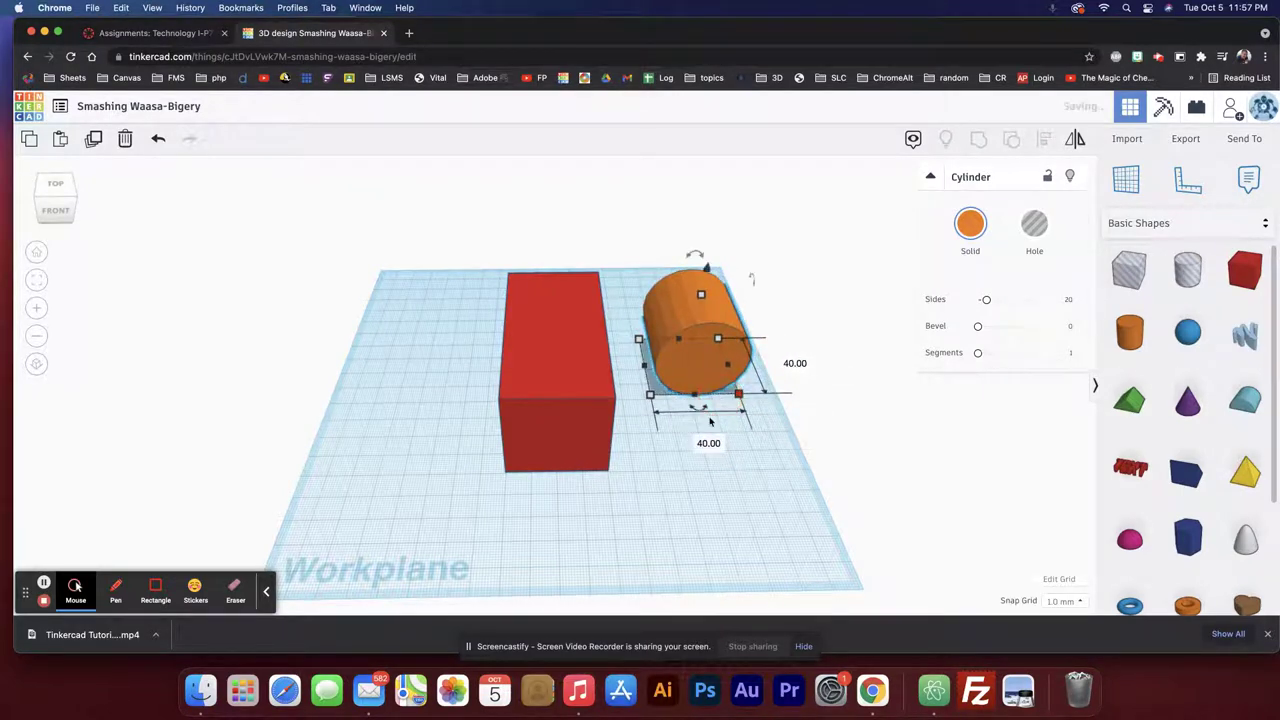
pyautogui.click(792, 365)
pyautogui.write('80')
pyautogui.press('Return')
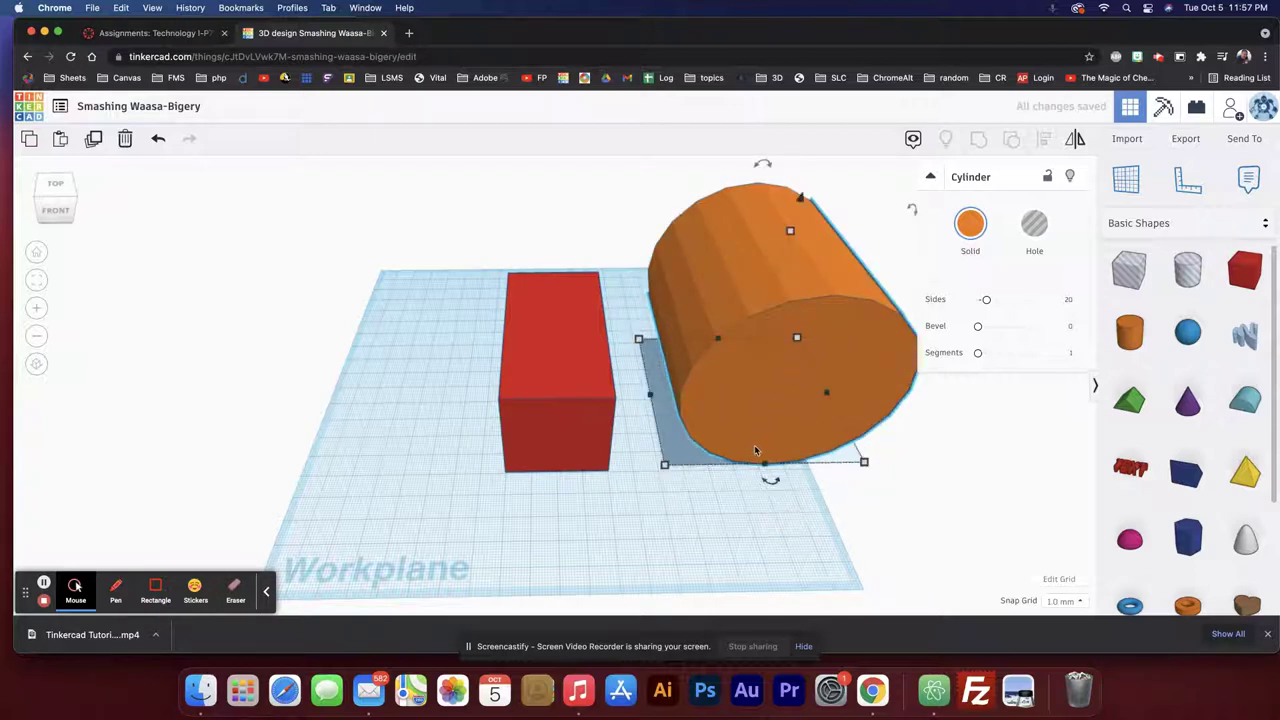
pyautogui.click(750, 472)
pyautogui.click(787, 404)
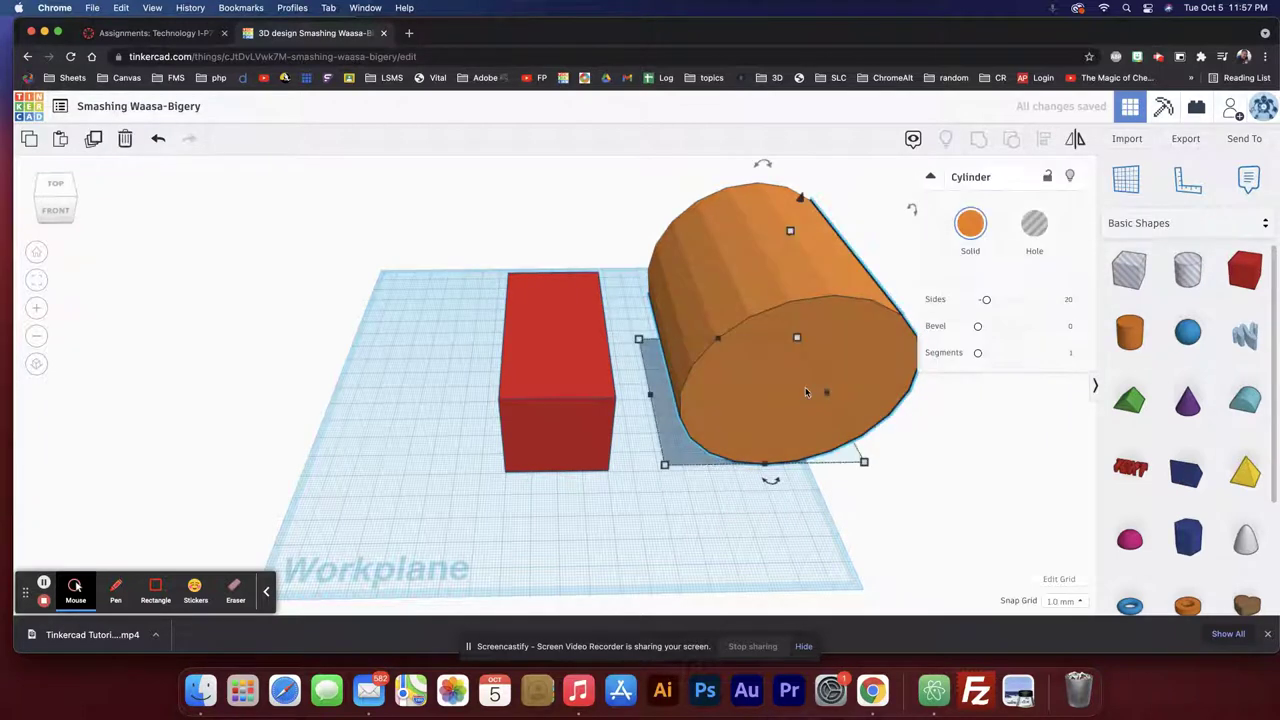
# Set the cylinder's width and height to 40 mm.
pyautogui.click(785, 519)
pyautogui.write('40')
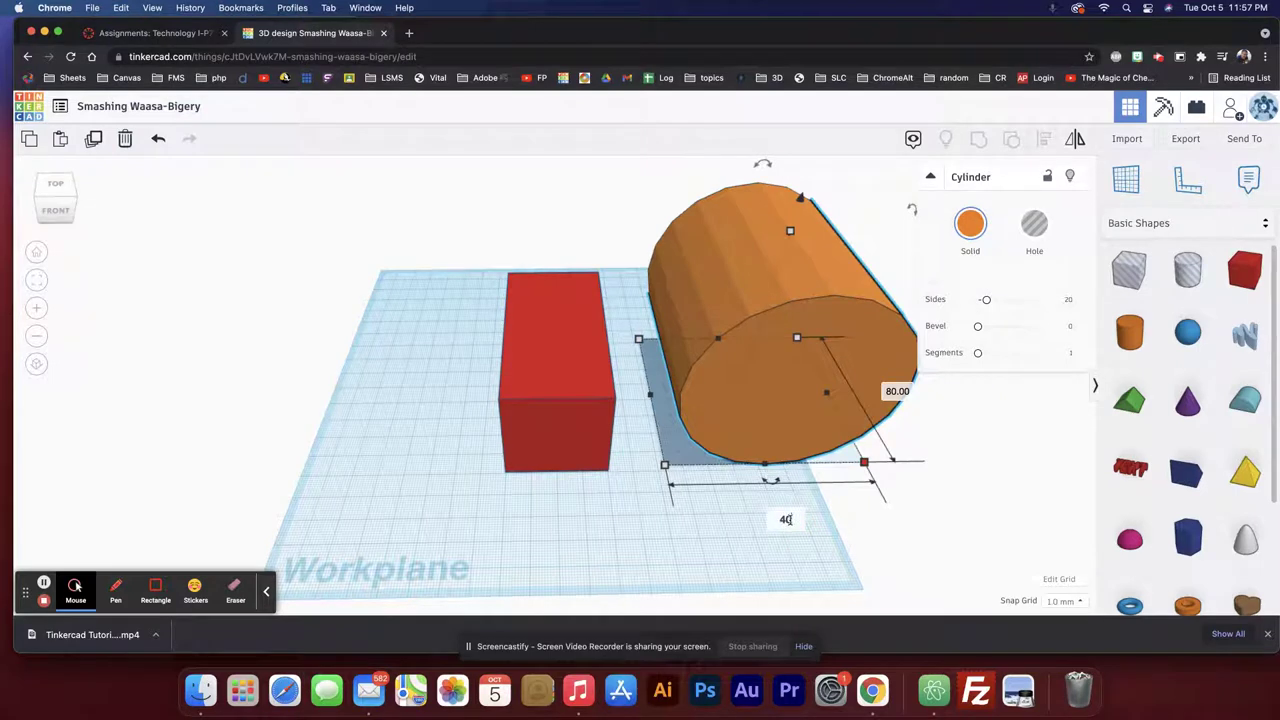
pyautogui.press('Return')
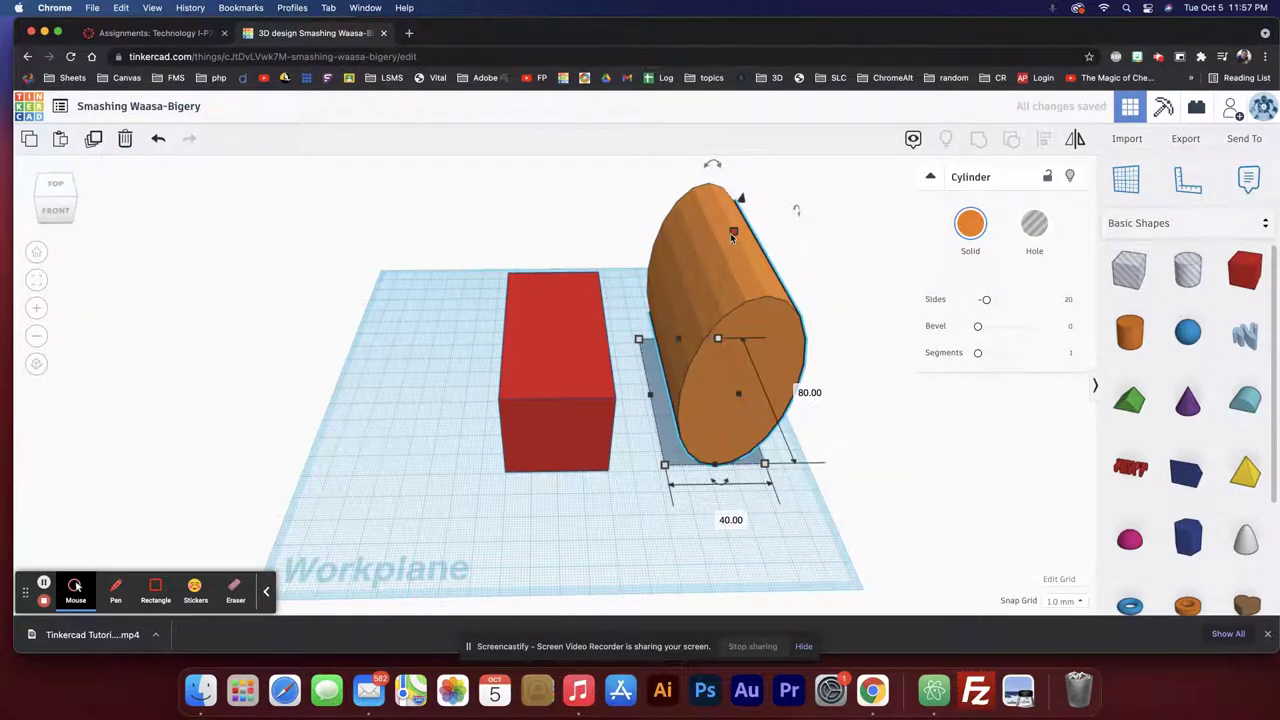
pyautogui.click(783, 323)
pyautogui.write('40')
pyautogui.press('Return')
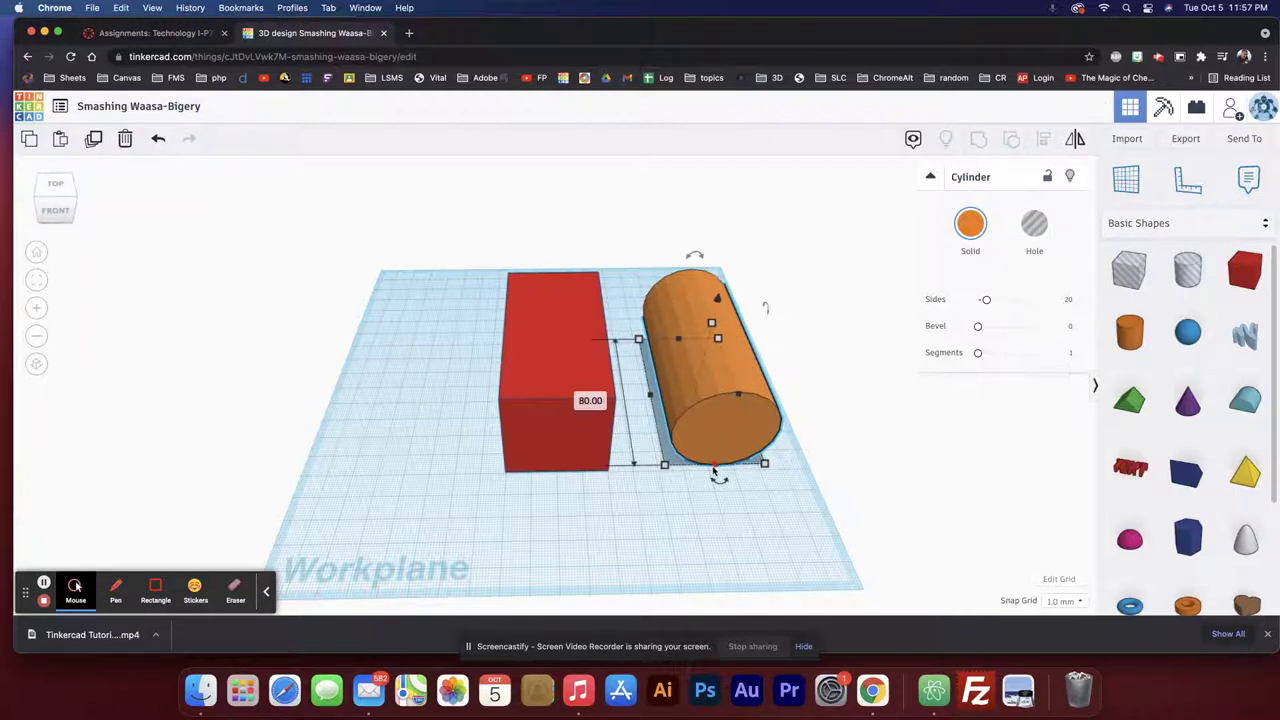
# Nudge the cylinder sideways toward the red box until the two shapes overlap.
pyautogui.click(570, 330)
pyautogui.click(733, 338)
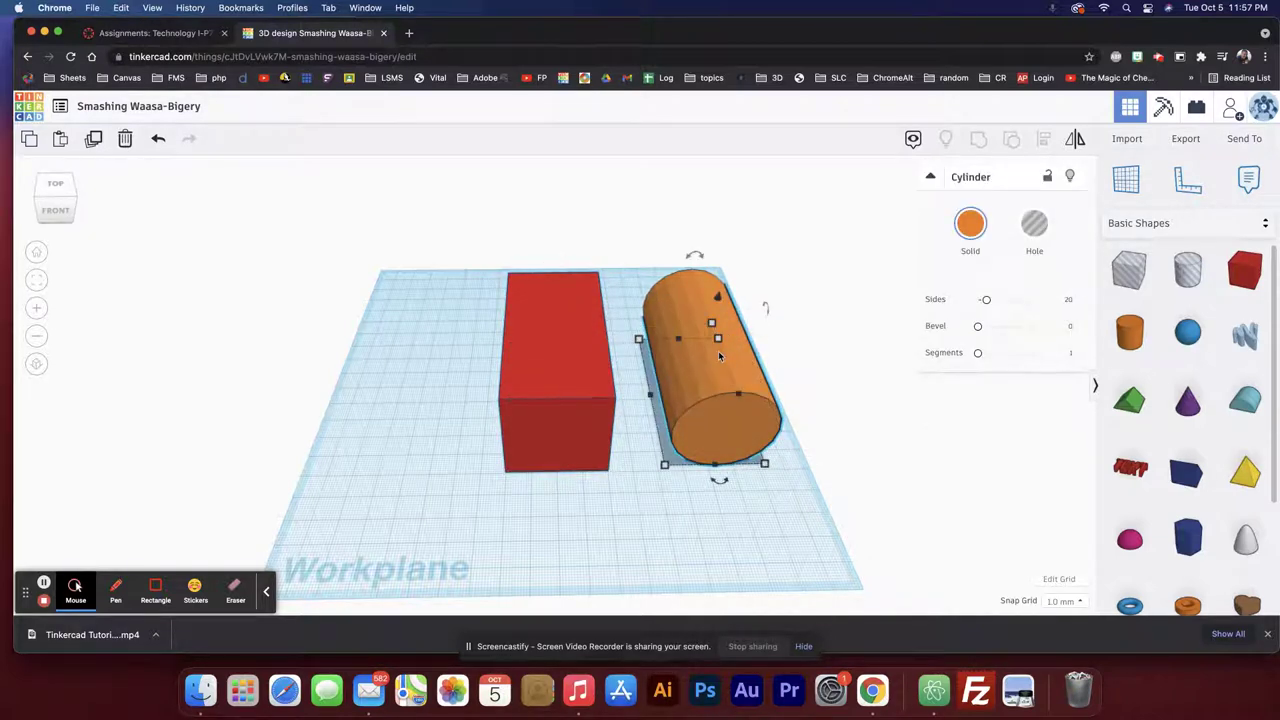
pyautogui.press('Left')
pyautogui.press('Left')
pyautogui.press('Left')
pyautogui.press('Left')
pyautogui.press('Left')
pyautogui.press('Left')
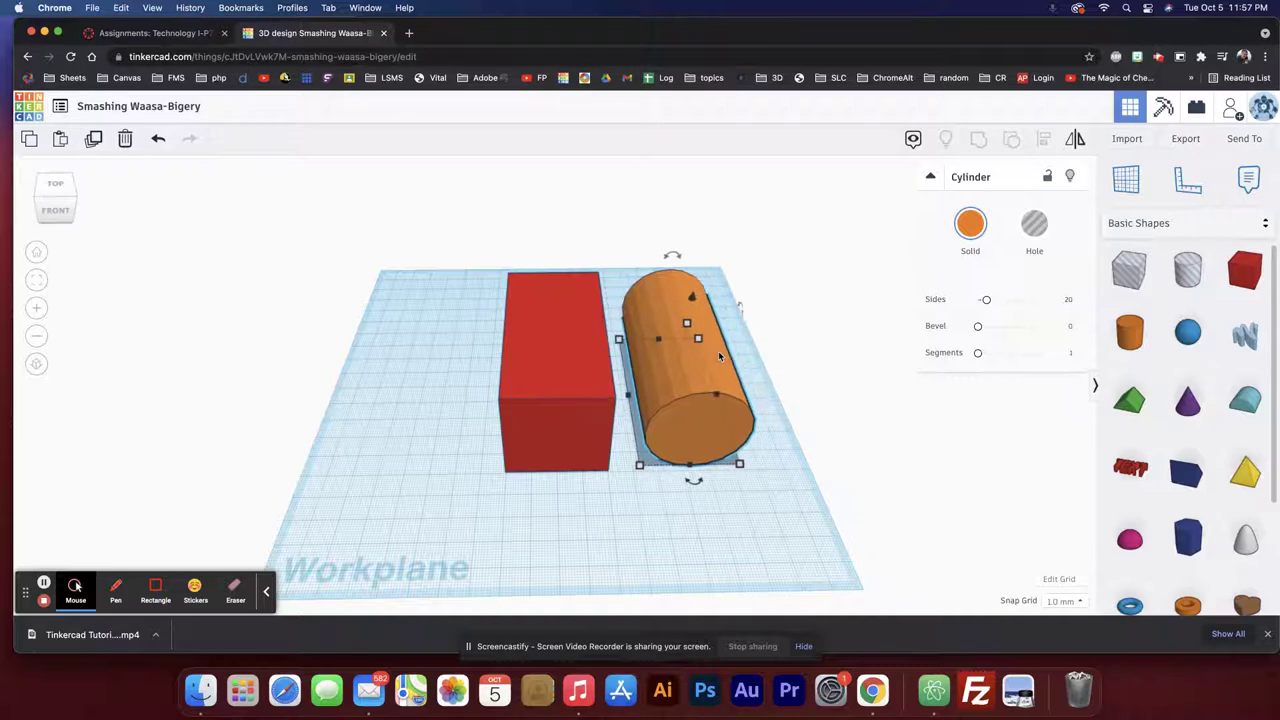
pyautogui.press('Left')
pyautogui.press('Left')
pyautogui.press('Left')
pyautogui.press('Left')
pyautogui.press('Left')
pyautogui.press('Left')
pyautogui.press('Left')
pyautogui.press('Left')
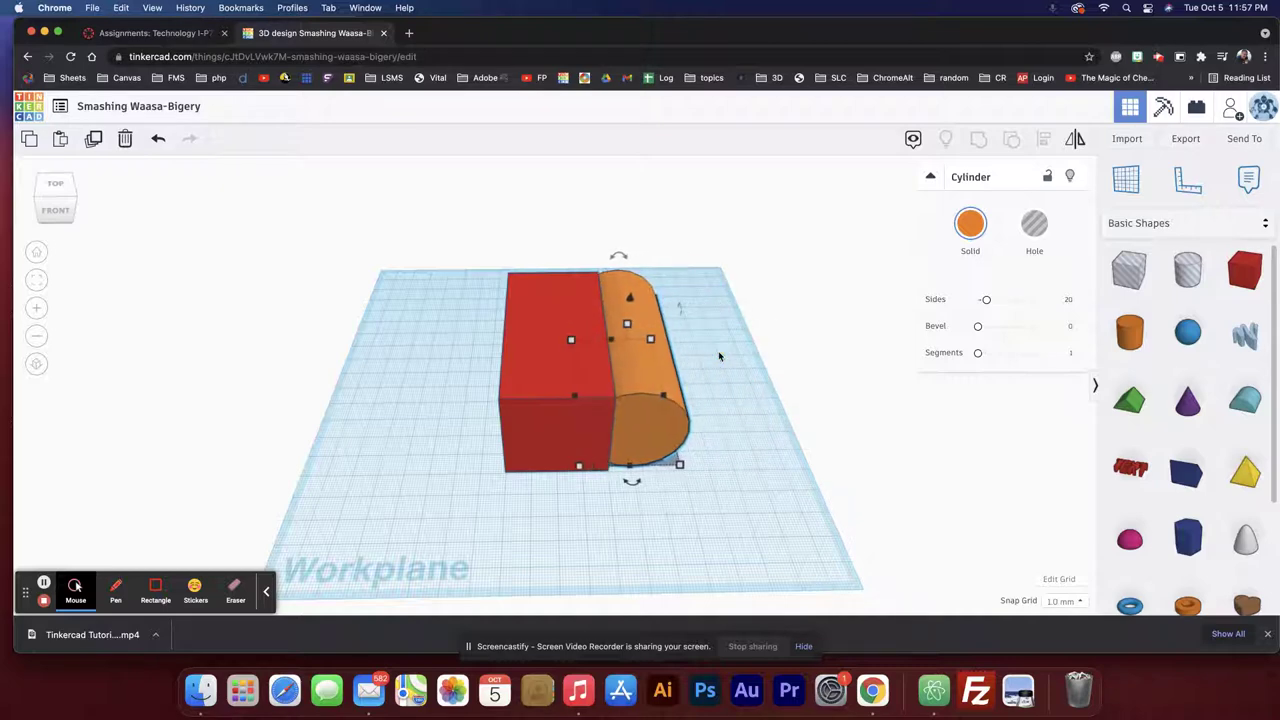
# Select both shapes and align the cylinder and box on their centres across the width and along the length.
pyautogui.scroll(3, 718, 356)
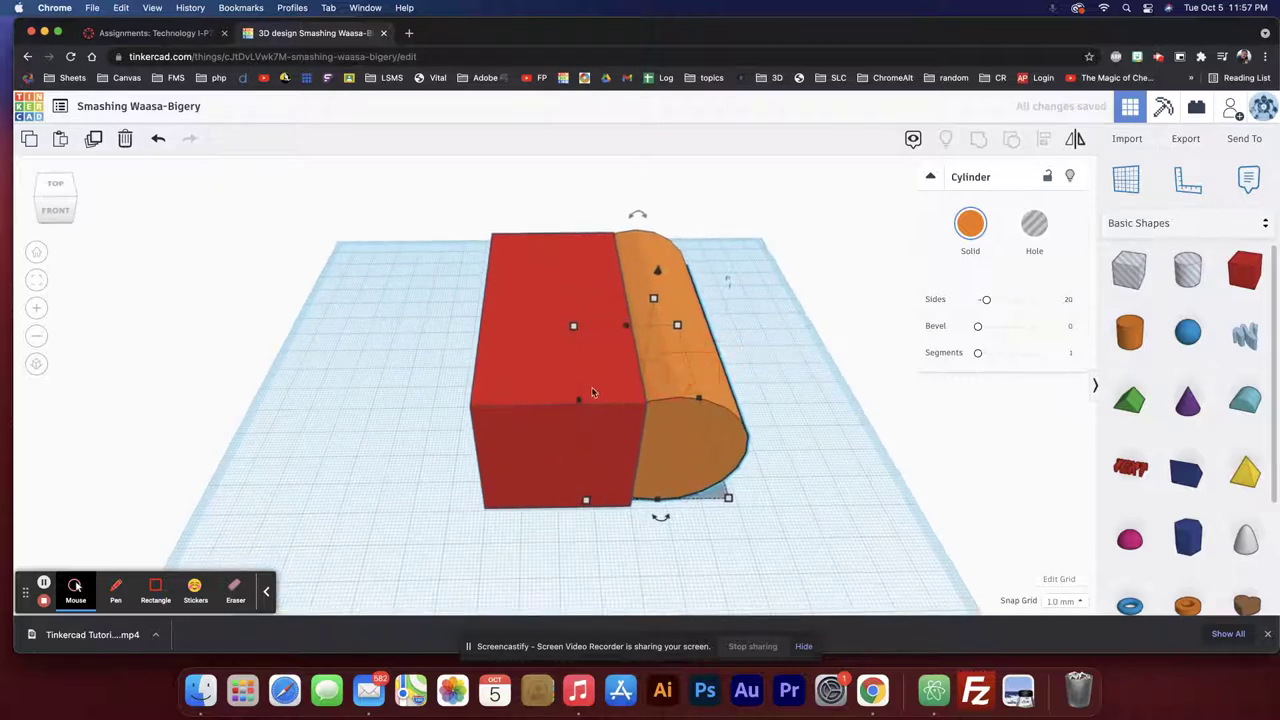
pyautogui.hotkey('ctrl', 'a')
pyautogui.click(1045, 139)
pyautogui.click(610, 524)
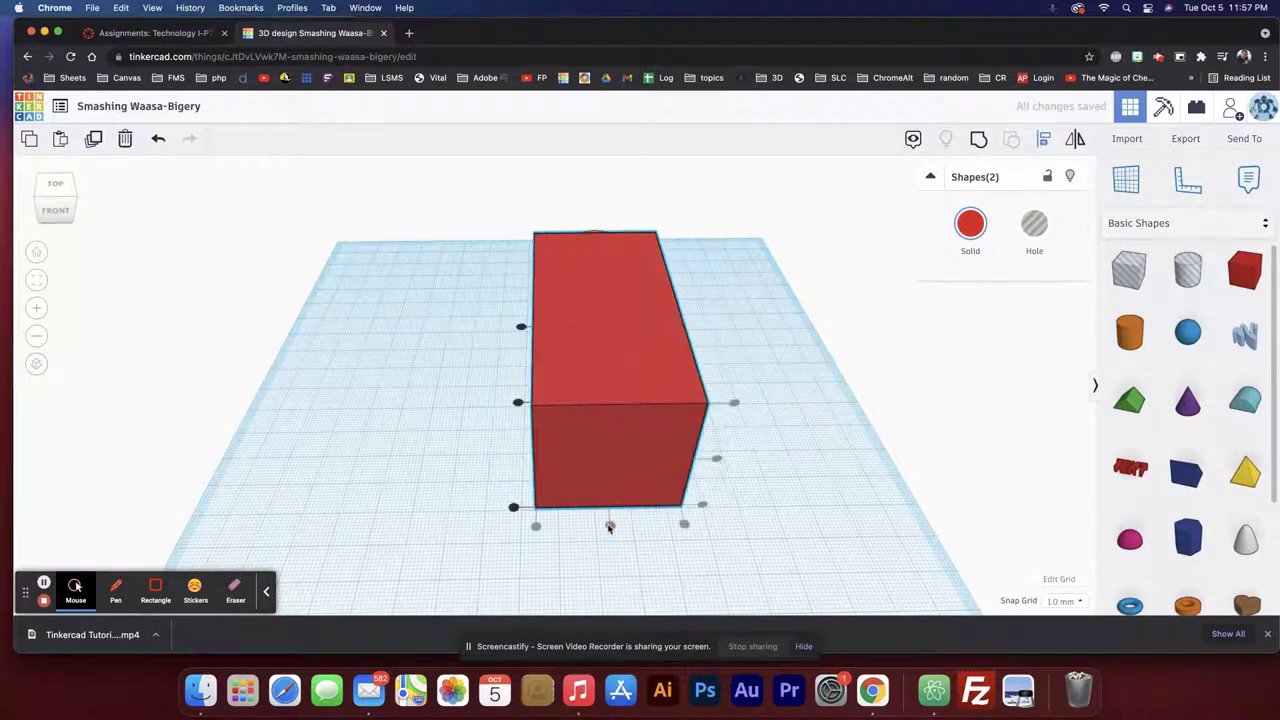
pyautogui.moveTo(671, 434); pyautogui.dragTo(922, 406, button='right')
pyautogui.press('l')
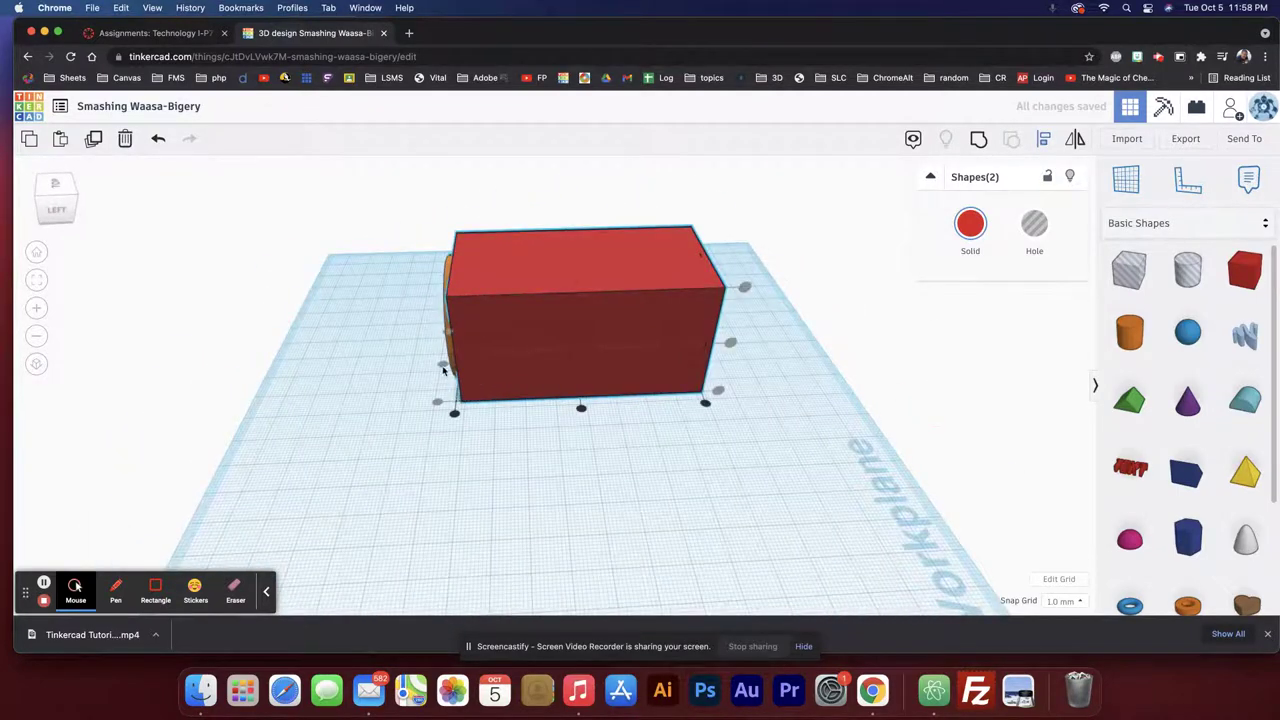
pyautogui.moveTo(414, 337); pyautogui.dragTo(440, 332, button='right')
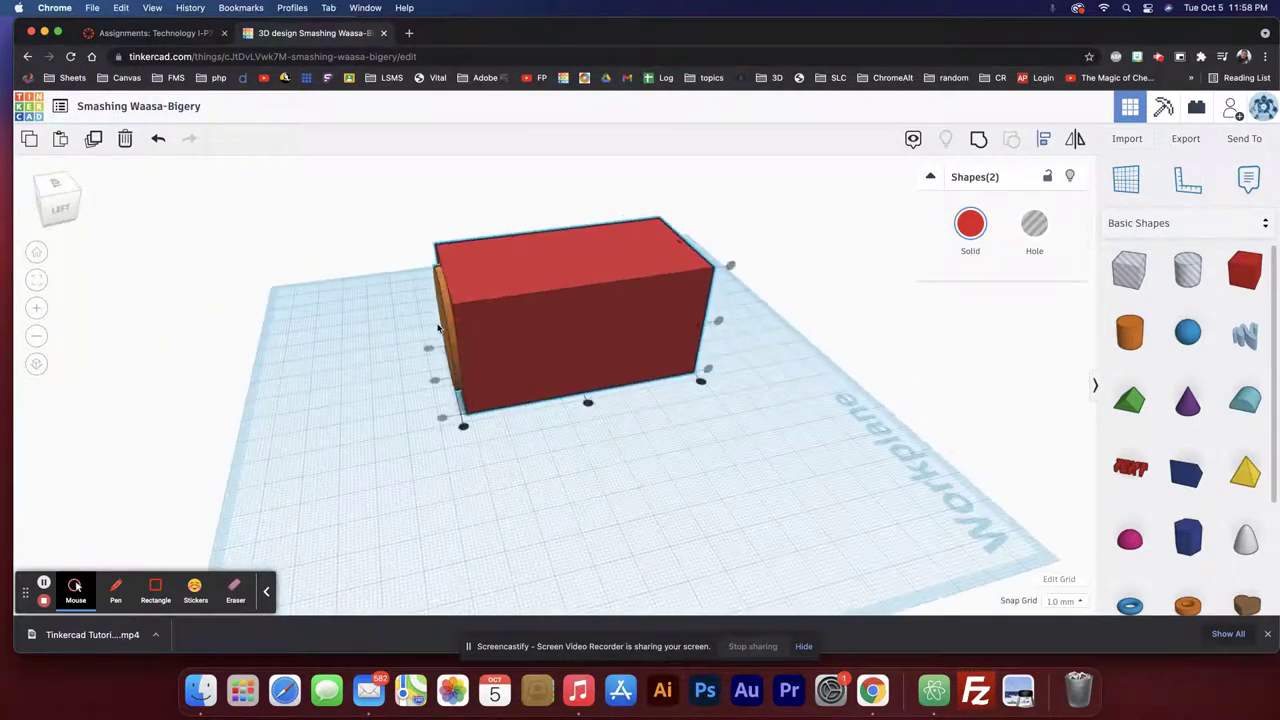
pyautogui.click(589, 405)
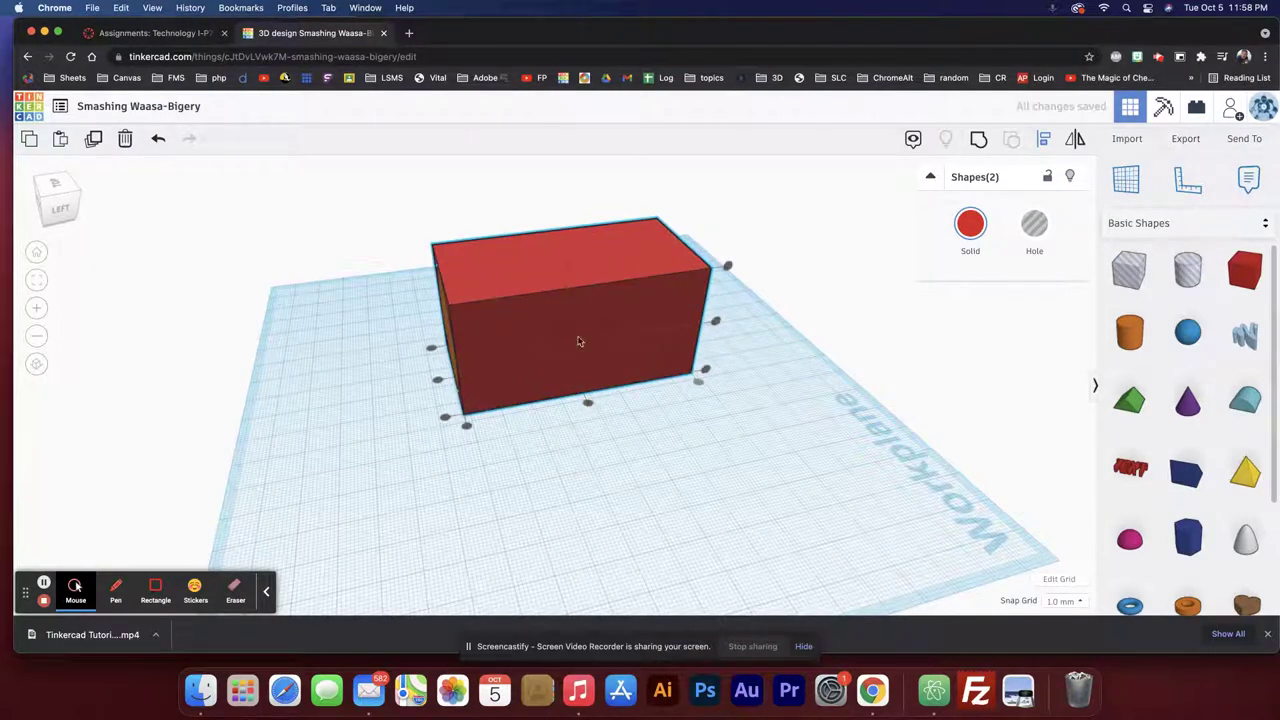
# Turn both the box and the cylinder into holes and deselect them.
pyautogui.moveTo(653, 383); pyautogui.dragTo(734, 257, button='right')
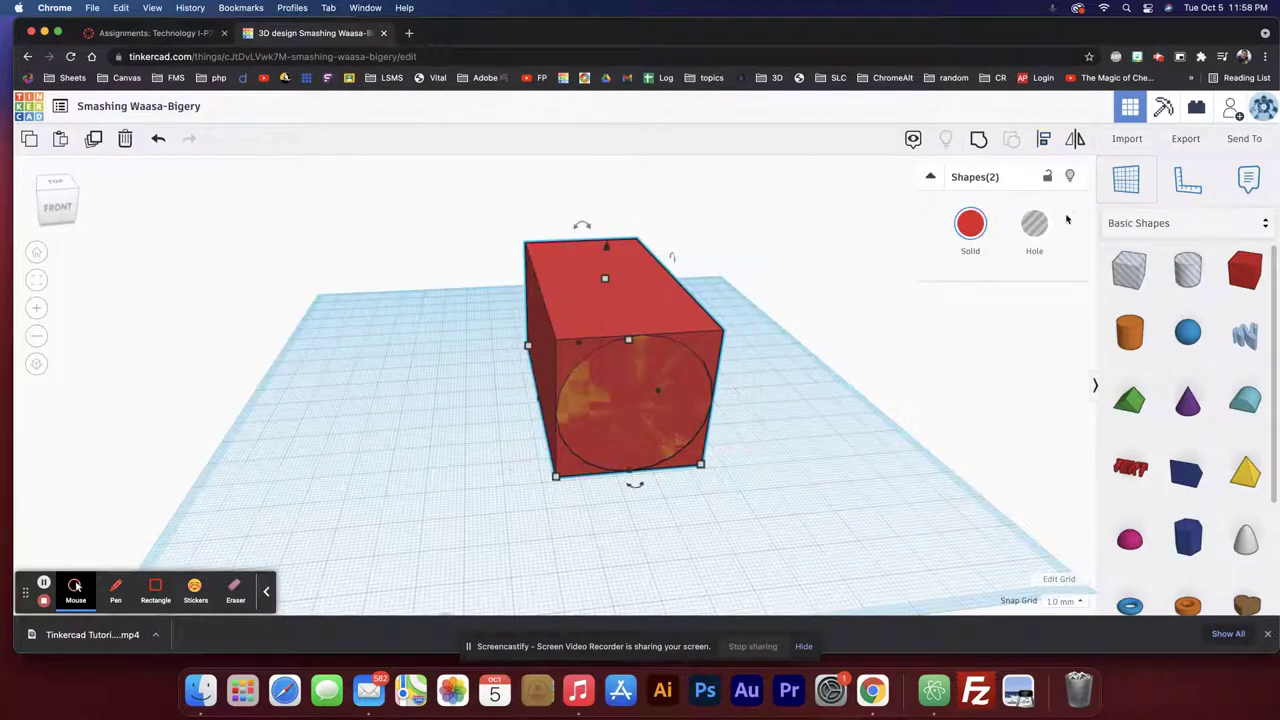
pyautogui.click(1034, 223)
pyautogui.click(762, 372)
pyautogui.moveTo(786, 371); pyautogui.dragTo(781, 397, button='right')
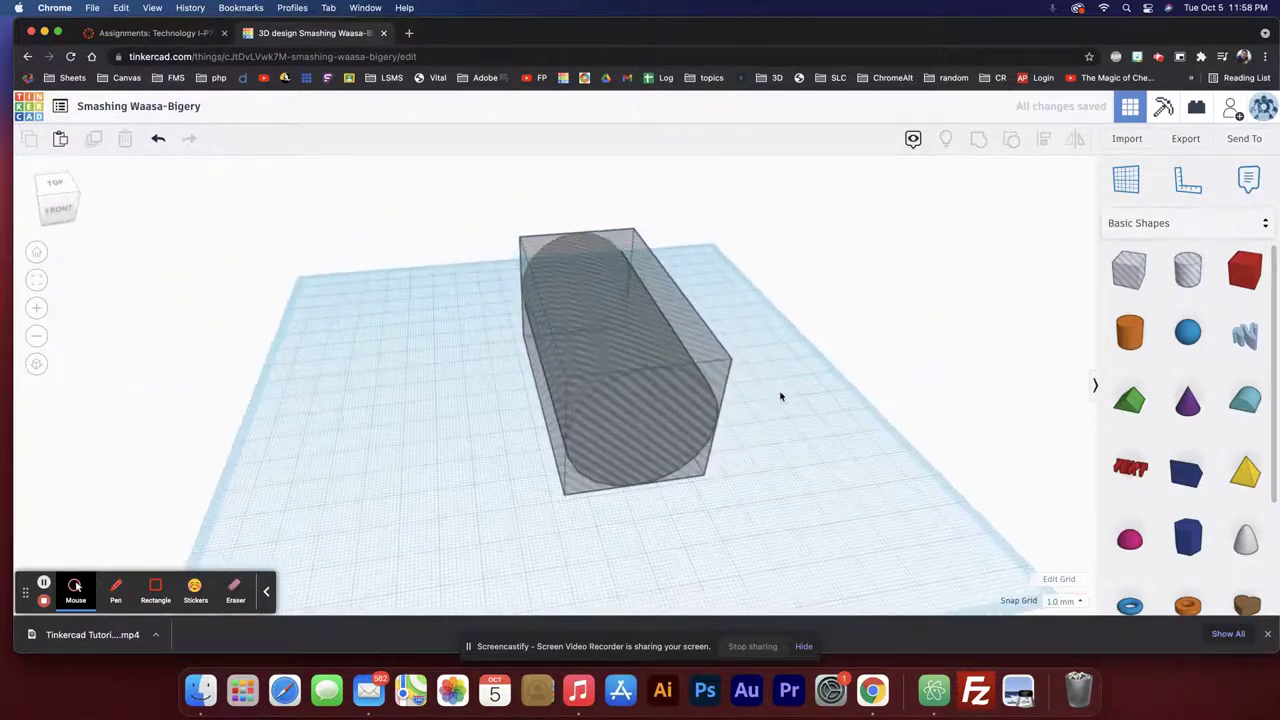
# Try raising the box 2 mm above the workplane, and undo the move.
pyautogui.click(714, 377)
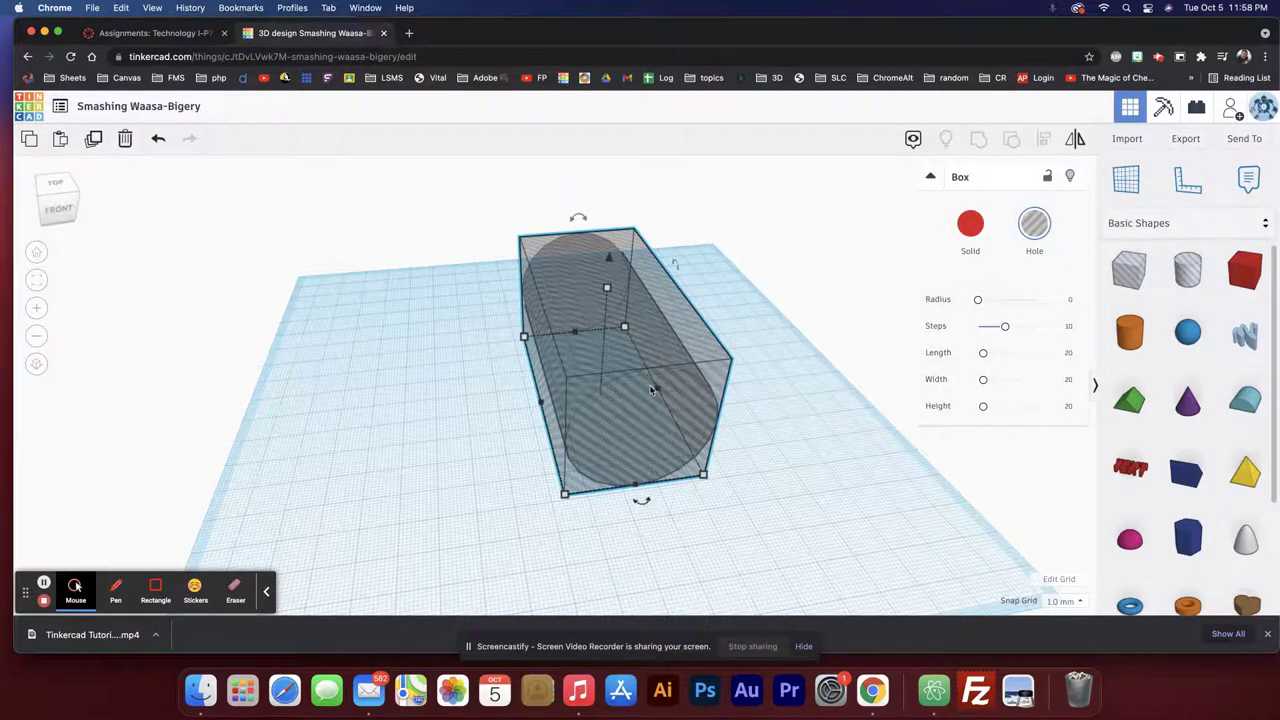
pyautogui.press('Up')
pyautogui.press('Up')
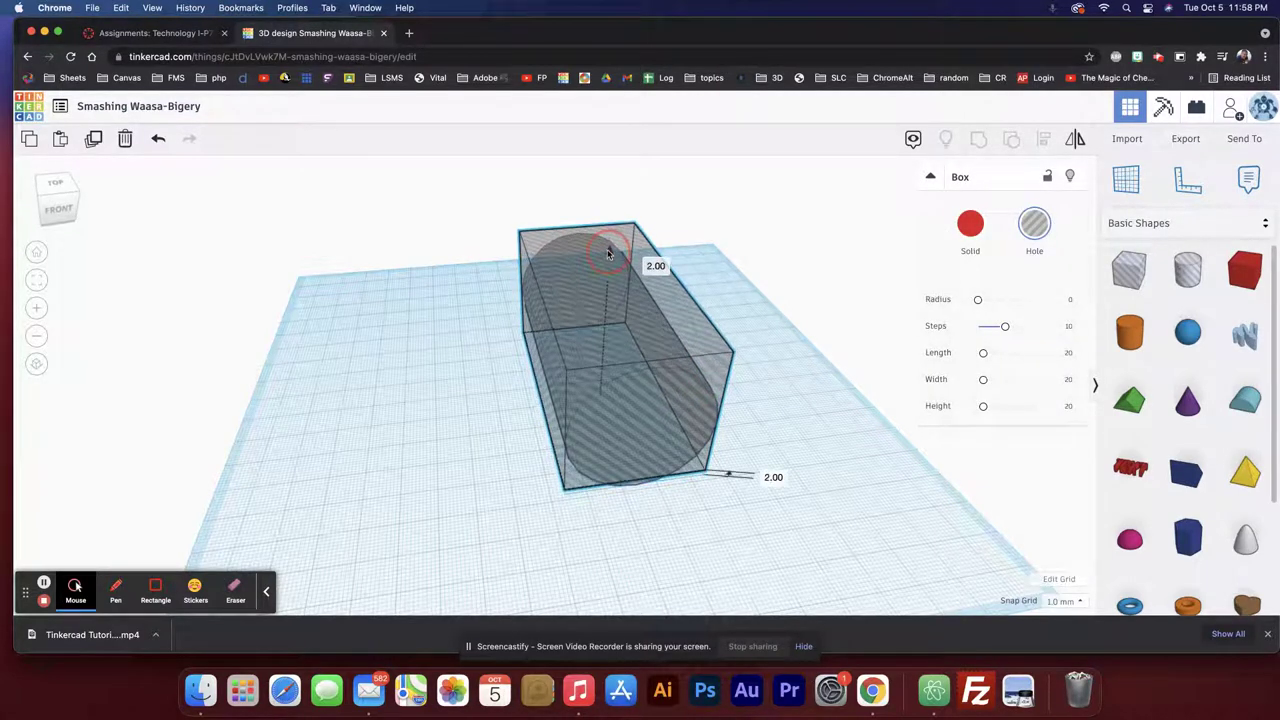
pyautogui.press('super+z')
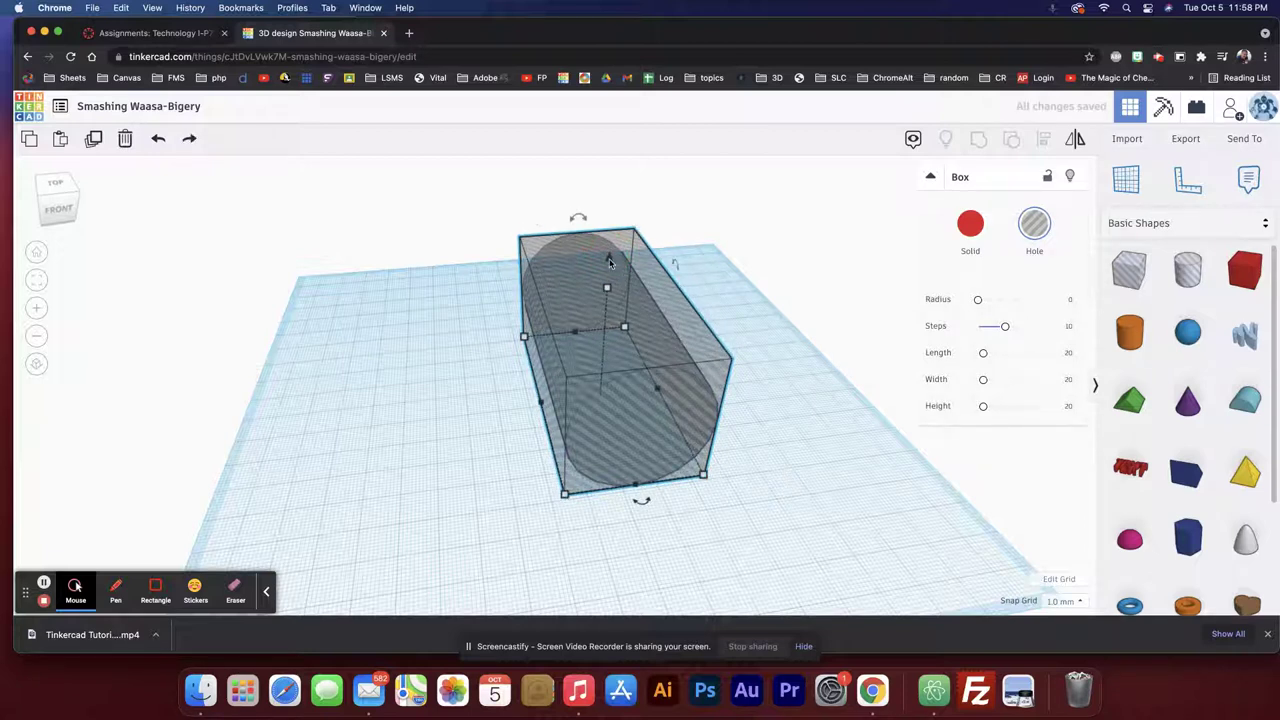
pyautogui.click(700, 300)
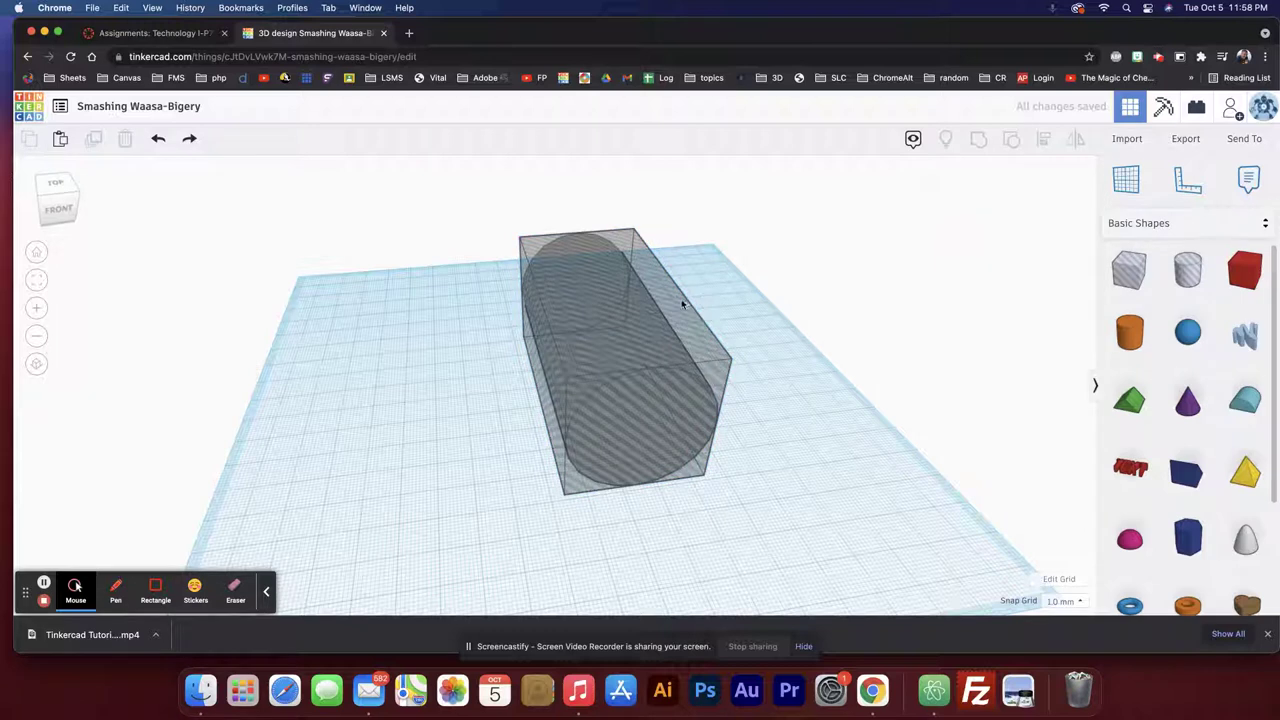
# Hide the box and raise the hole cylinder above the workplane.
pyautogui.click(679, 300)
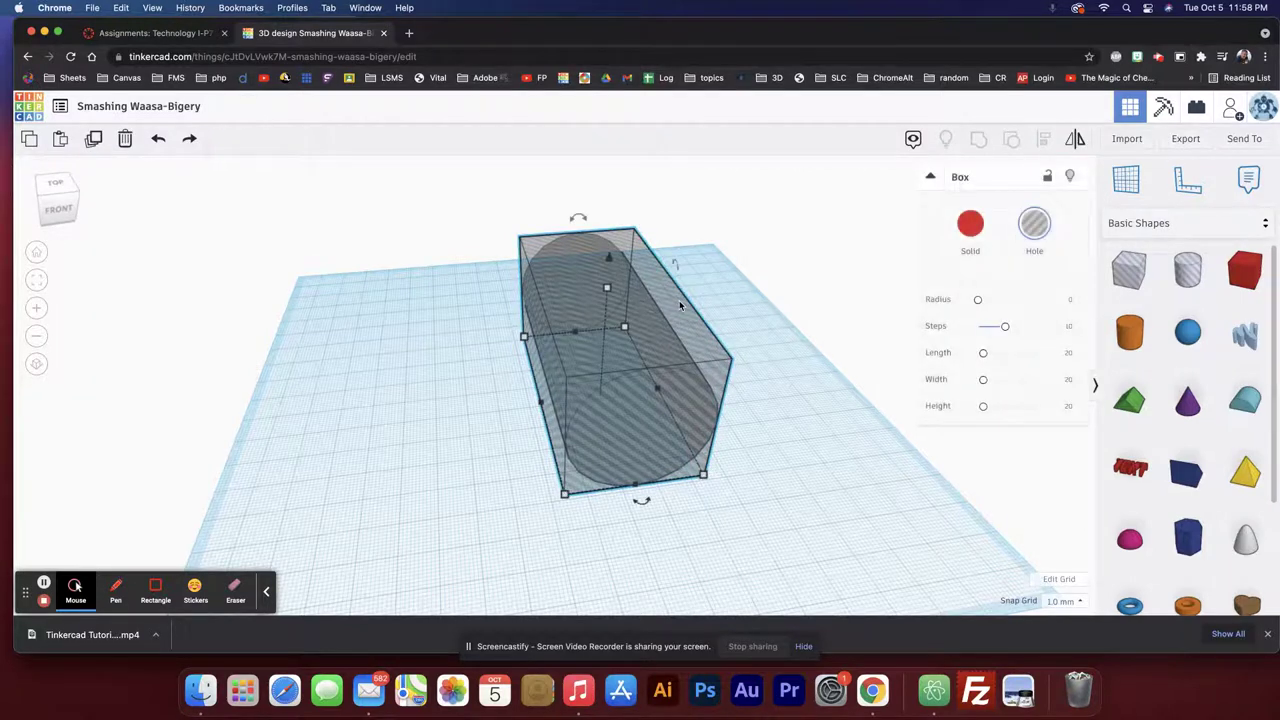
pyautogui.click(1069, 177)
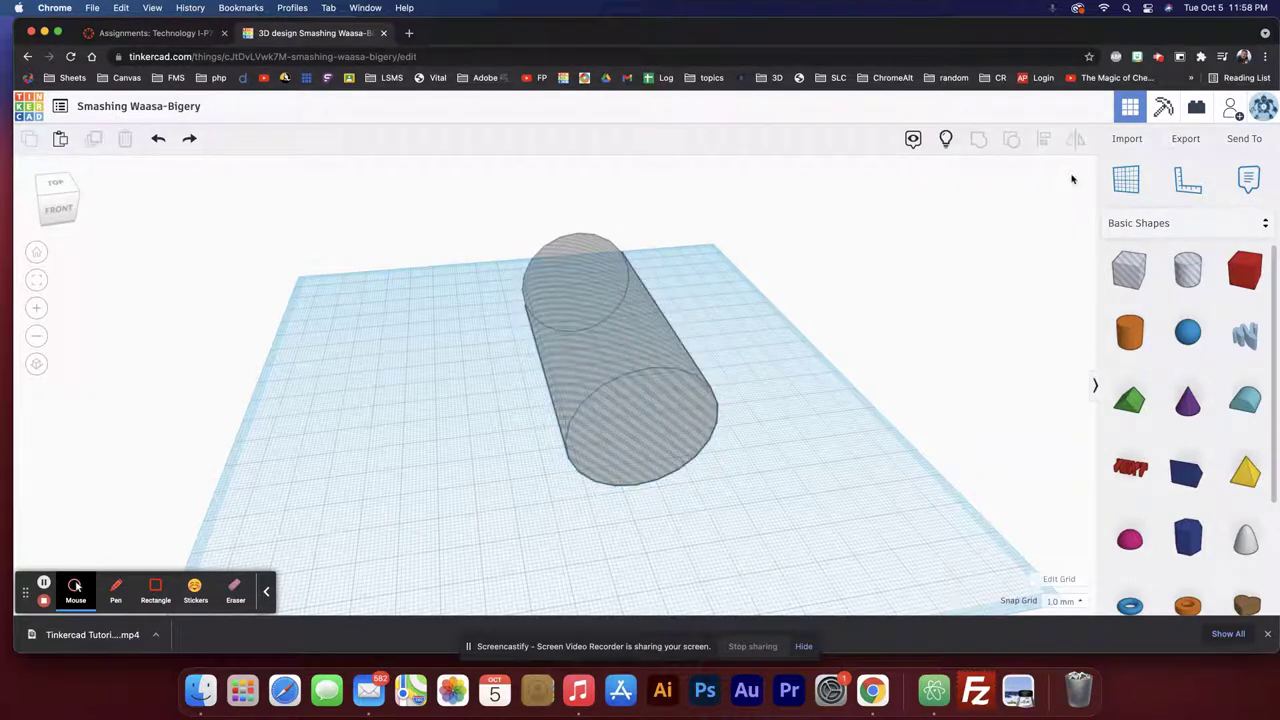
pyautogui.click(591, 320)
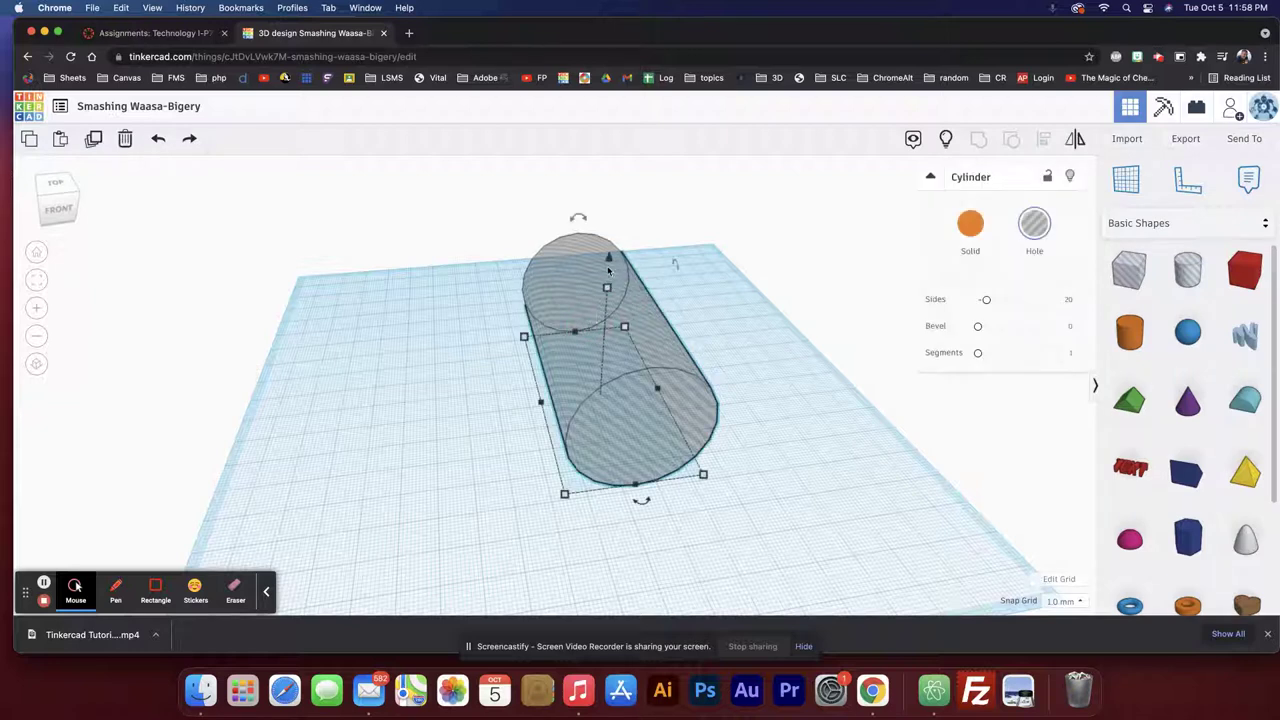
pyautogui.moveTo(609, 260); pyautogui.dragTo(612, 190)
pyautogui.moveTo(627, 422)
pyautogui.mouseDown(button='right')
pyautogui.moveTo(634, 366)
pyautogui.moveTo(634, 402)
pyautogui.mouseUp(button='right')
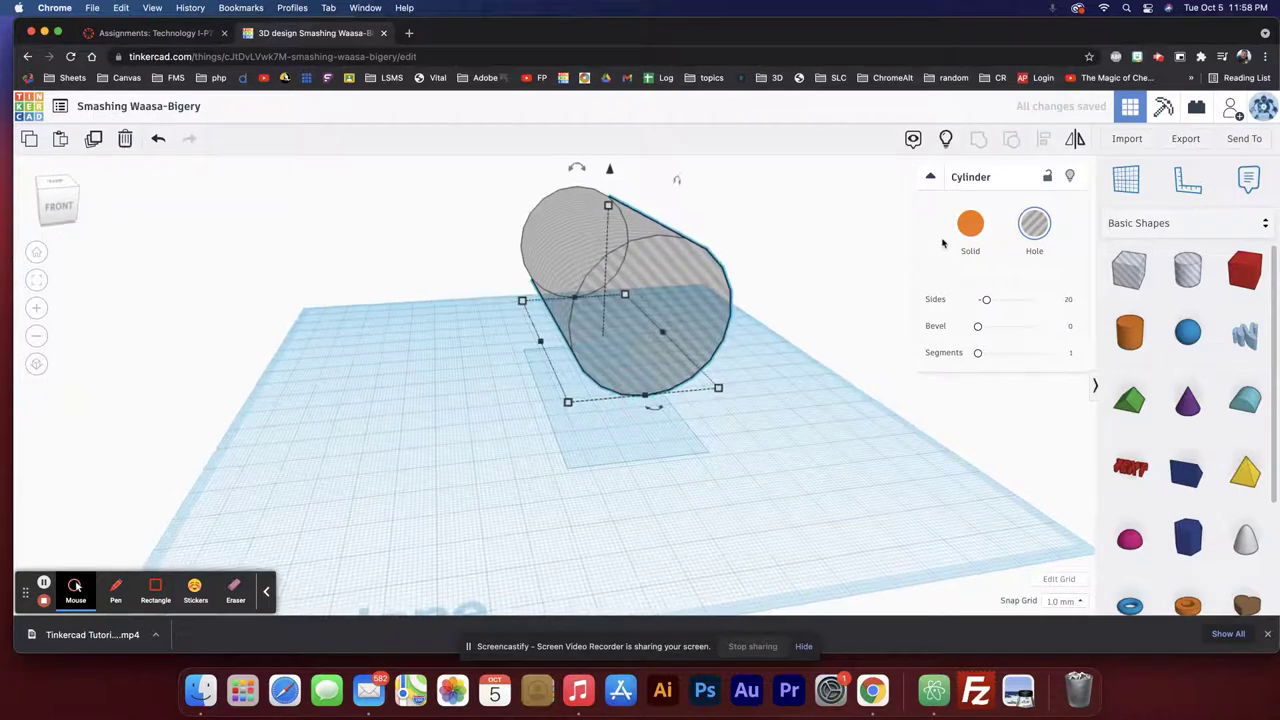
# Show the hidden box again and select the hole cylinder.
pyautogui.click(946, 139)
pyautogui.moveTo(760, 380); pyautogui.dragTo(749, 354, button='right')
pyautogui.click(656, 237)
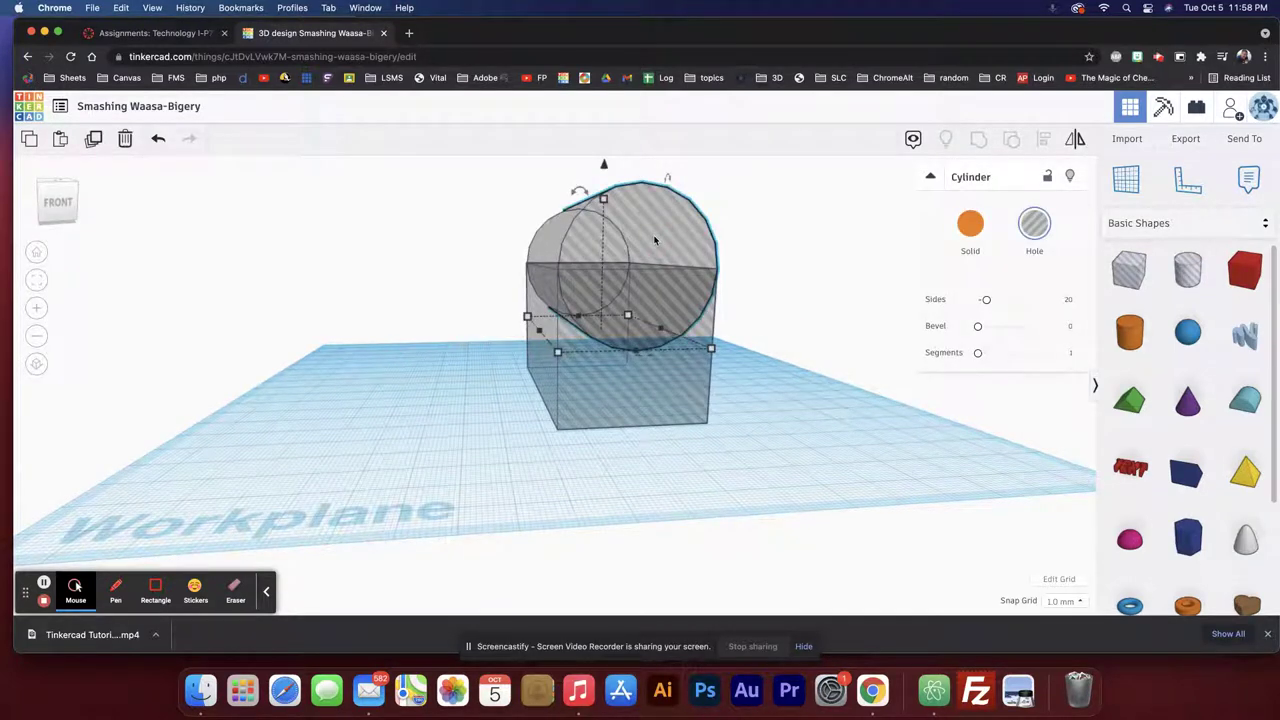
# Try lowering the hole cylinder into the box, raise it back to its previous height and deselect it.
pyautogui.hotkey('ctrl', 'Down')
pyautogui.hotkey('ctrl', 'Down')
pyautogui.hotkey('ctrl', 'Down')
pyautogui.hotkey('ctrl', 'Down')
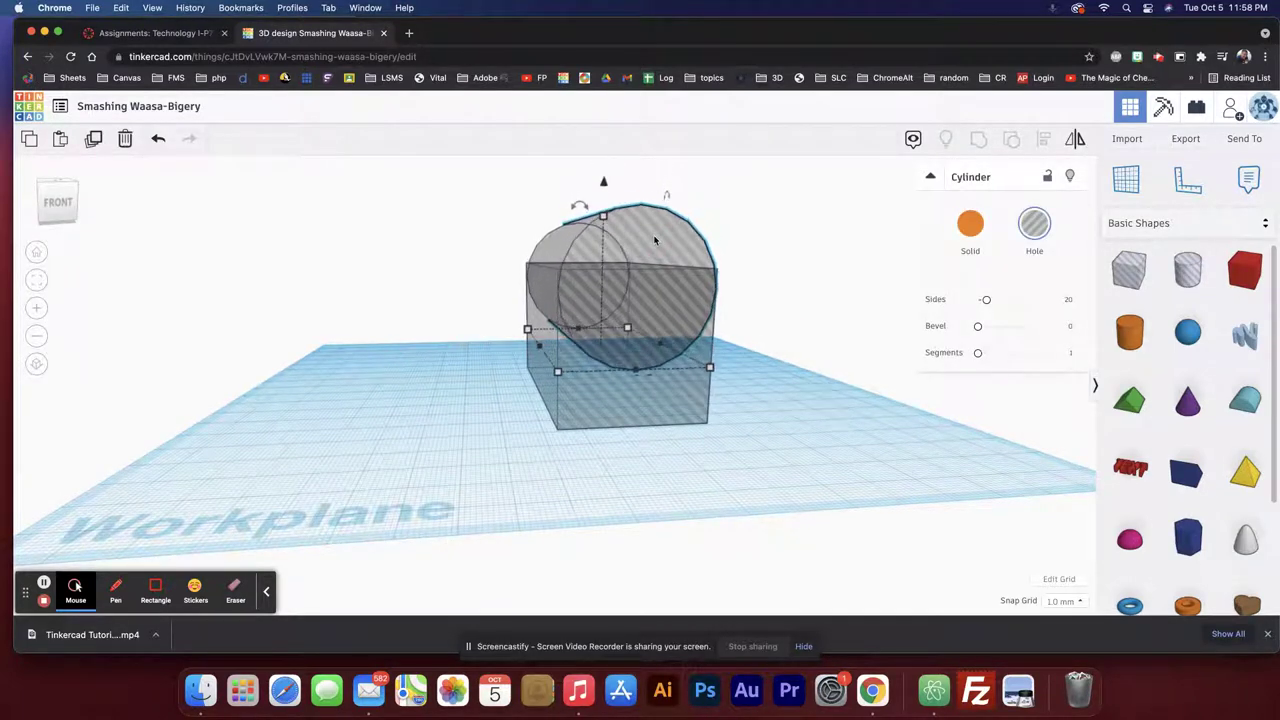
pyautogui.hotkey('ctrl', 'Down')
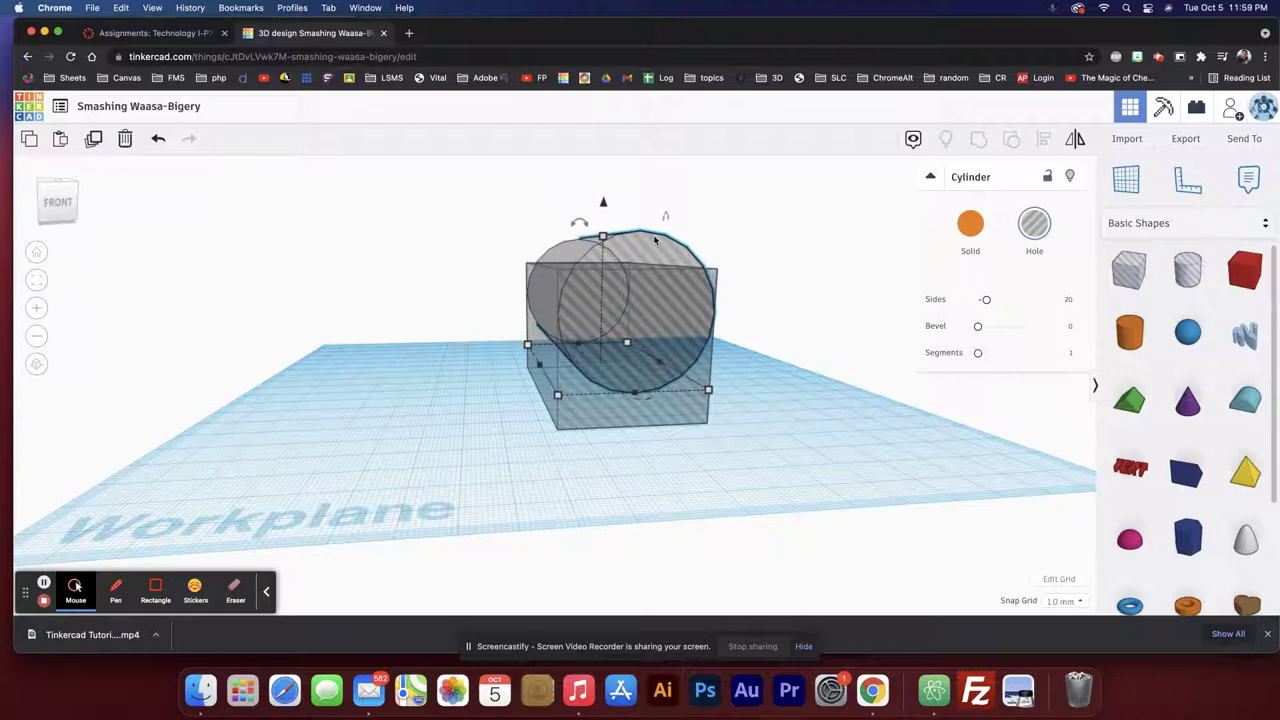
pyautogui.hotkey('ctrl', 'Up')
pyautogui.hotkey('ctrl', 'Up')
pyautogui.hotkey('ctrl', 'Up')
pyautogui.hotkey('ctrl', 'Up')
pyautogui.hotkey('ctrl', 'Up')
pyautogui.hotkey('ctrl', 'Up')
pyautogui.hotkey('ctrl', 'Up')
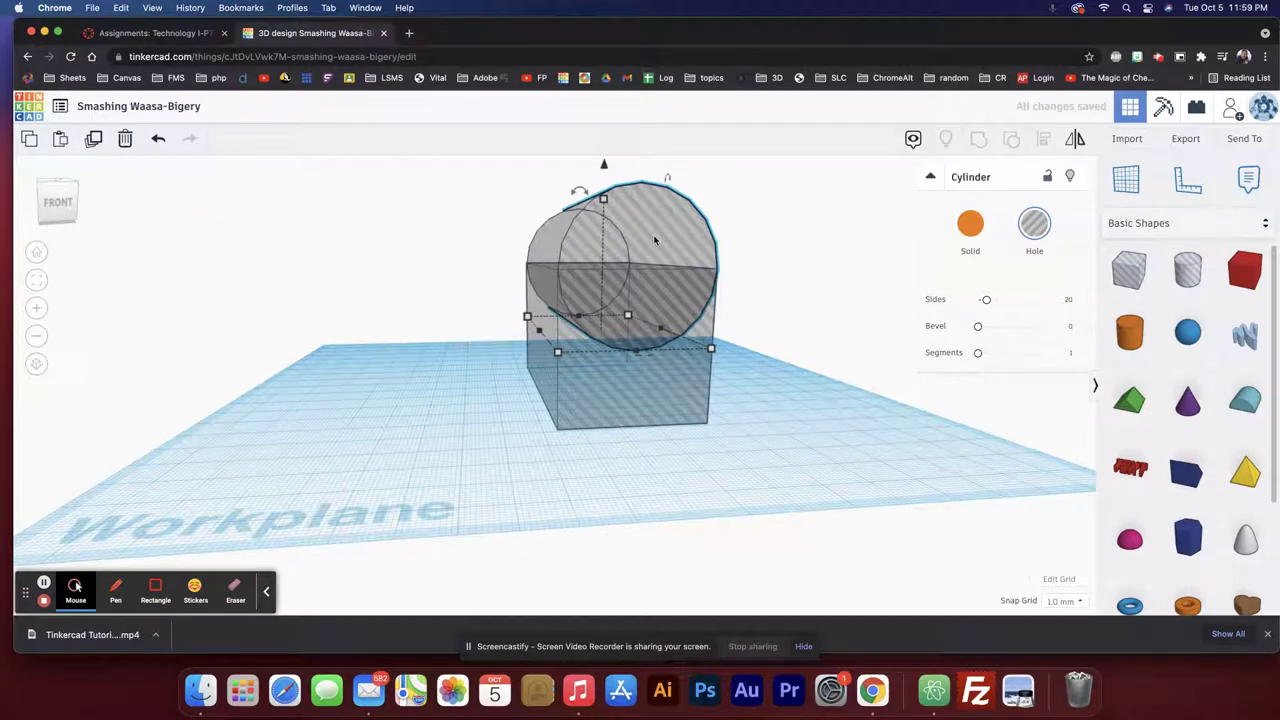
pyautogui.click(768, 373)
pyautogui.click(762, 355)
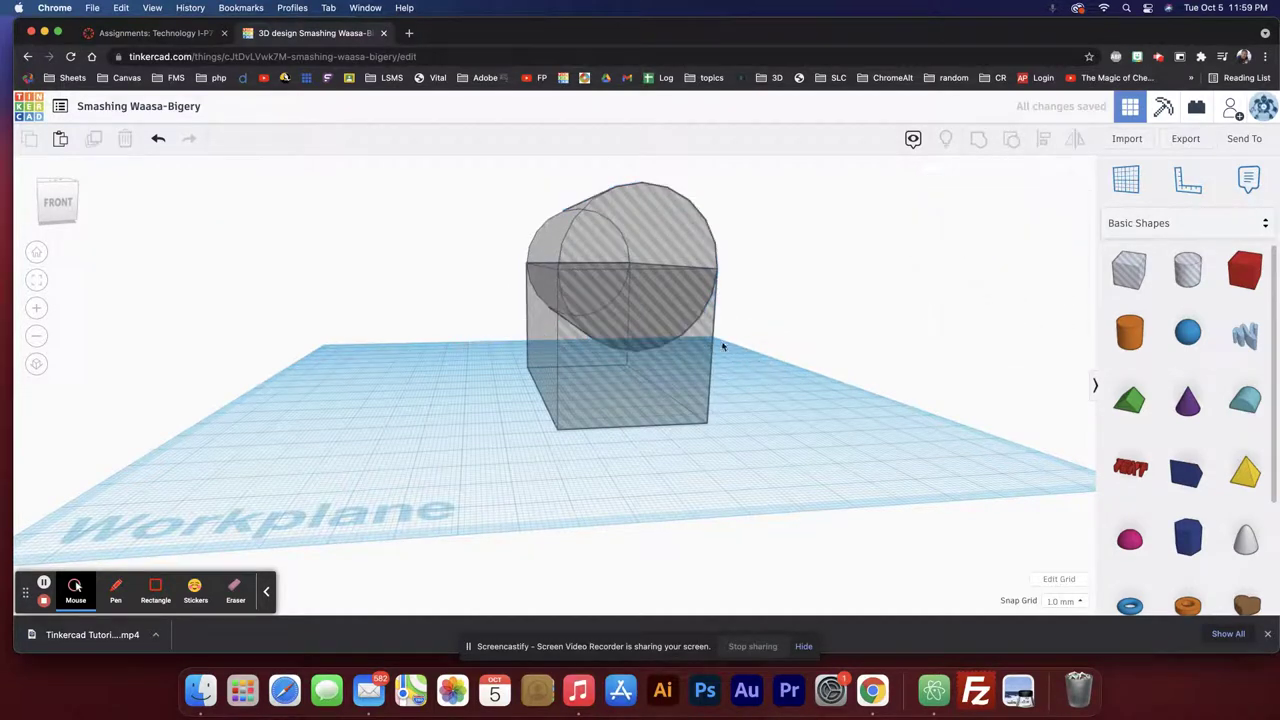
# Set the box's height to 30 mm.
pyautogui.click(665, 377)
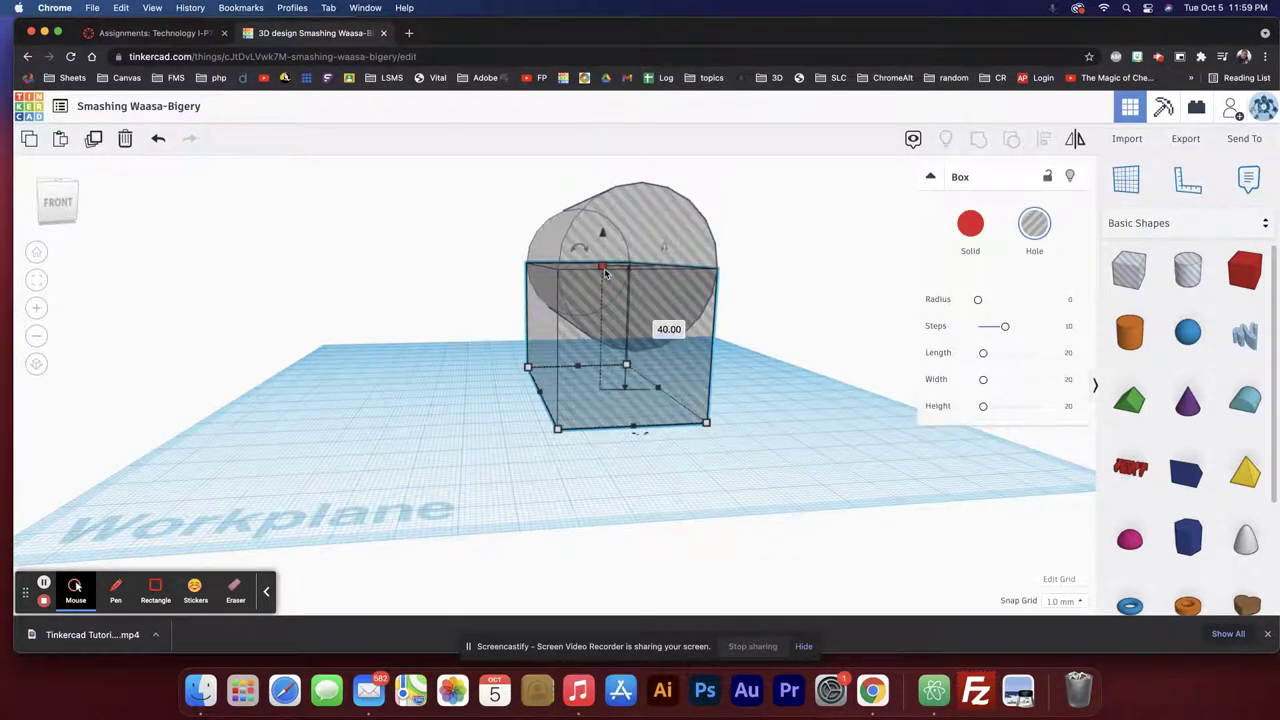
pyautogui.click(669, 330)
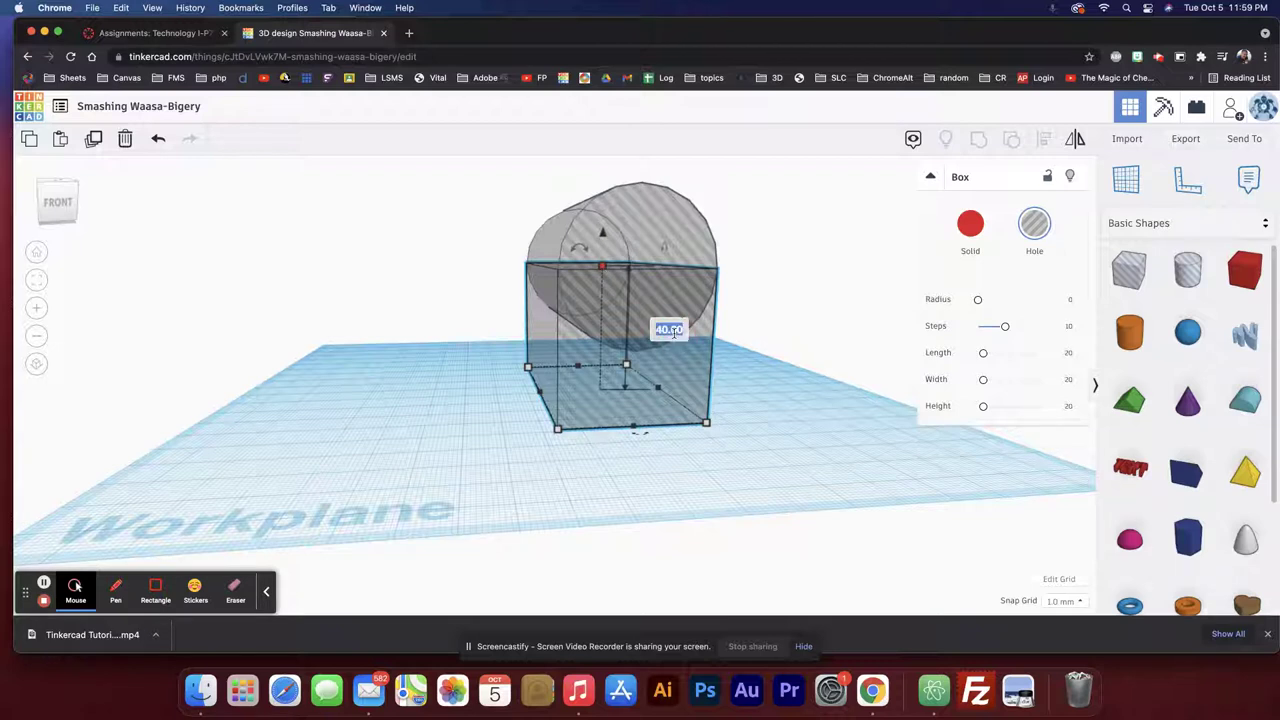
pyautogui.write('30')
pyautogui.press('Return')
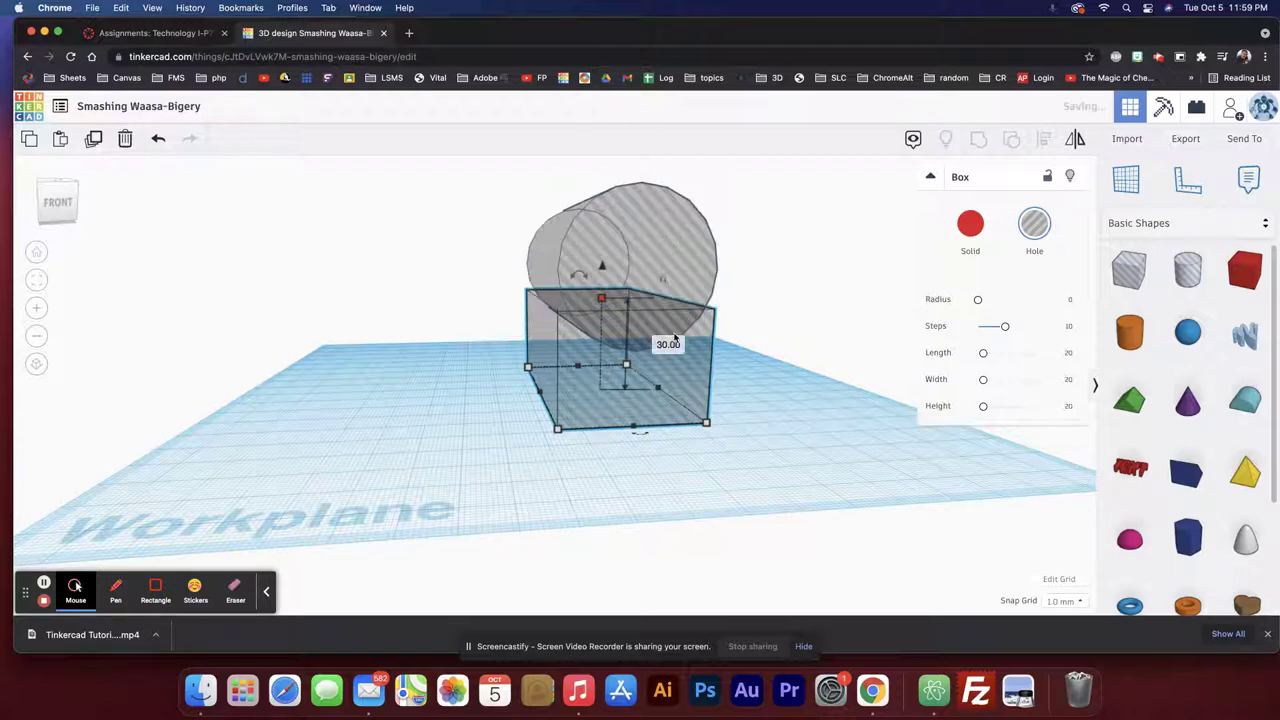
# Lower the cylinder into the box to form a rounded arch on it, and turn both shapes solid.
pyautogui.click(617, 257)
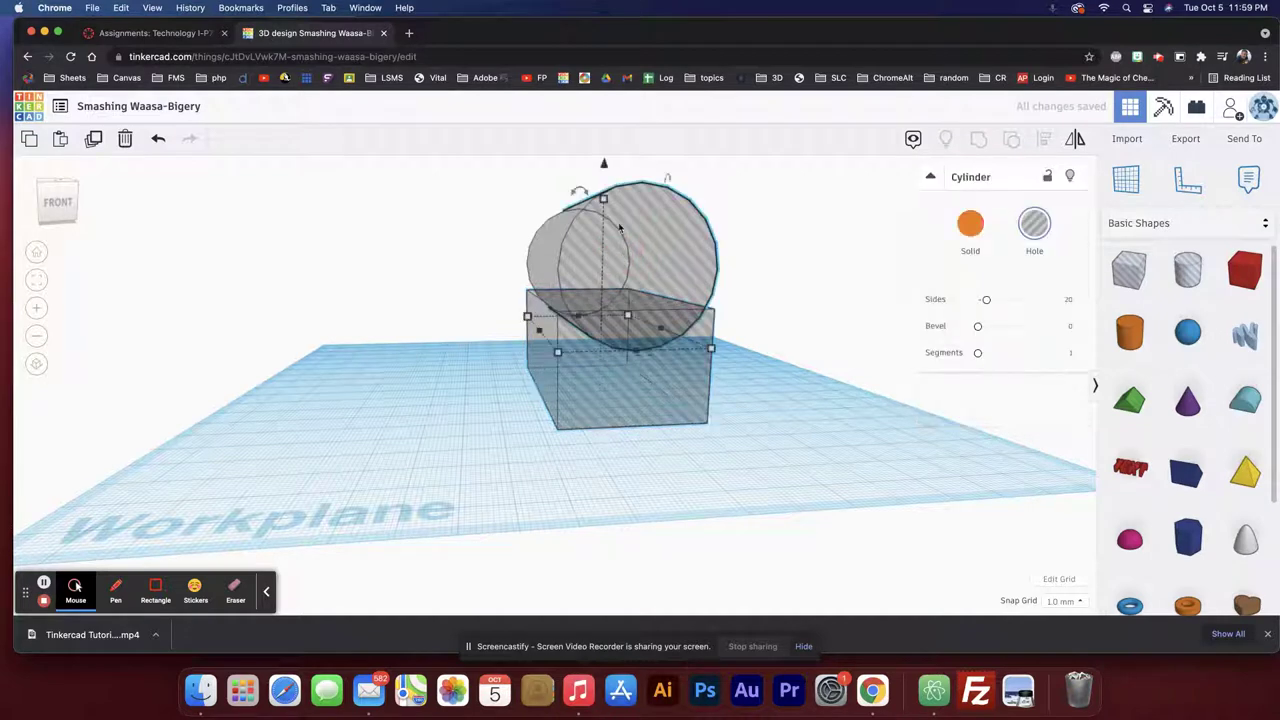
pyautogui.moveTo(603, 165); pyautogui.dragTo(602, 201)
pyautogui.moveTo(763, 308)
pyautogui.mouseDown(button='right')
pyautogui.moveTo(706, 289)
pyautogui.moveTo(788, 305)
pyautogui.mouseUp(button='right')
pyautogui.moveTo(518, 204); pyautogui.dragTo(738, 440)
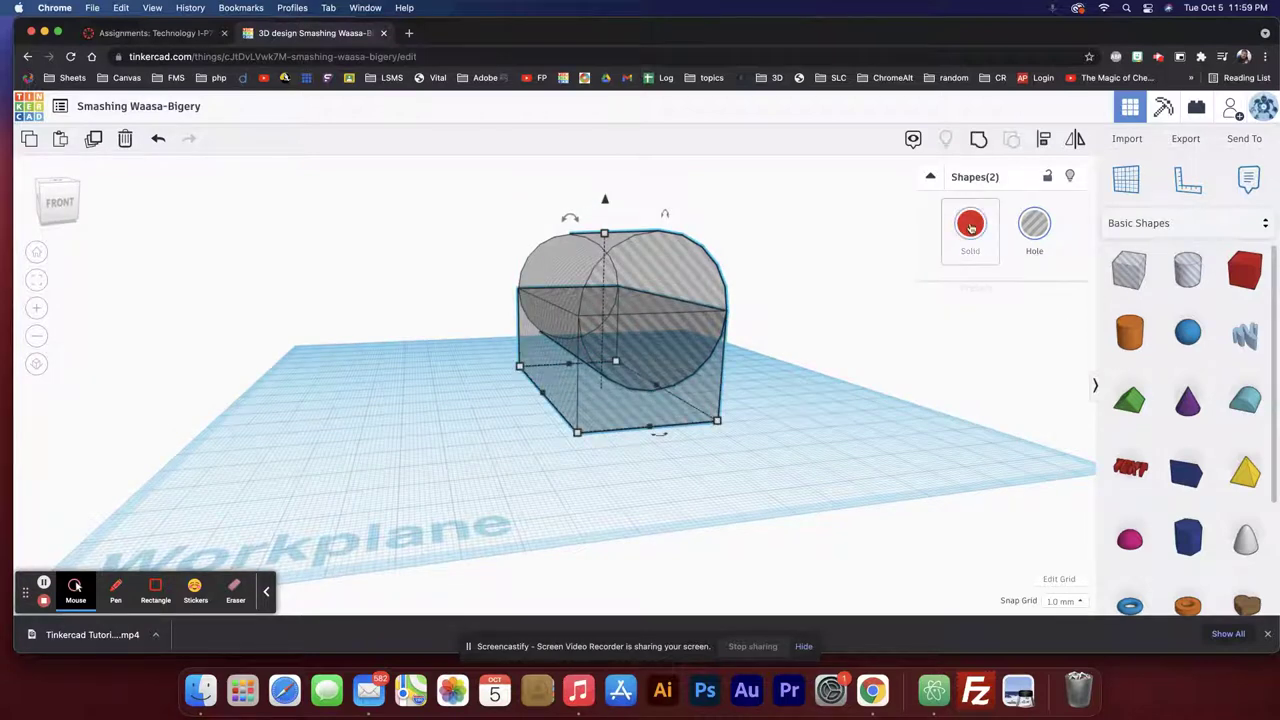
pyautogui.click(970, 226)
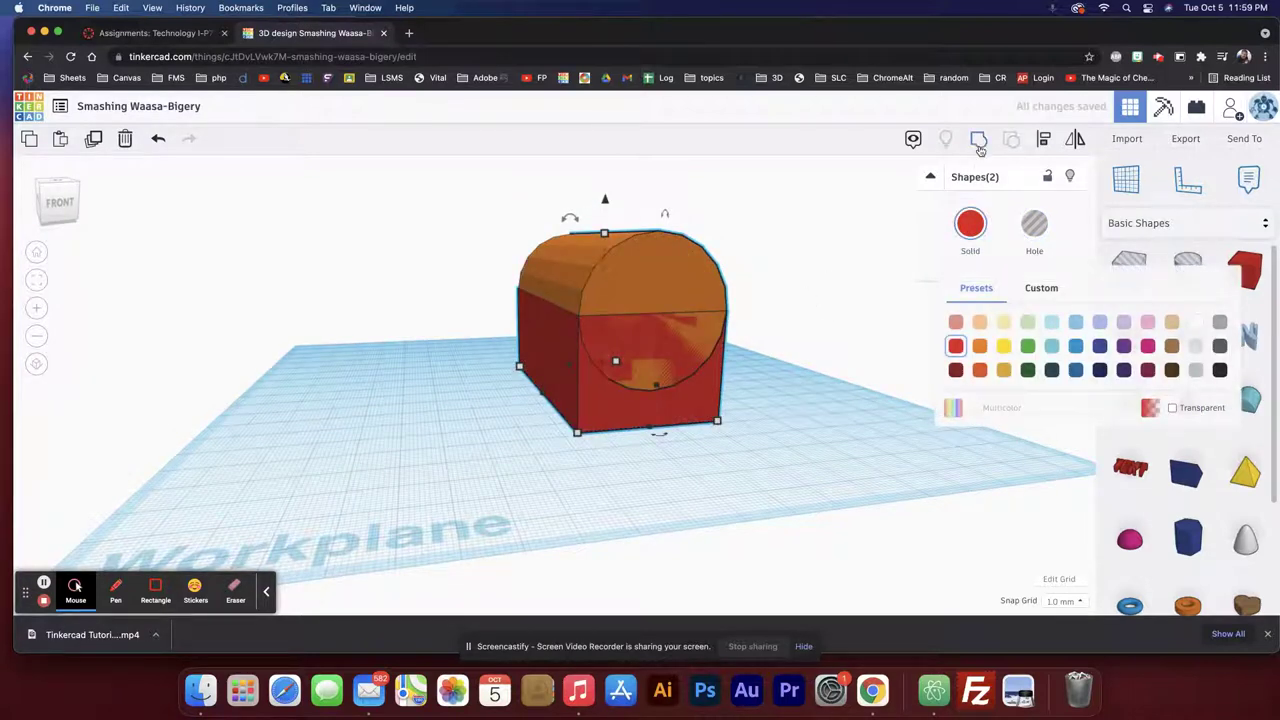
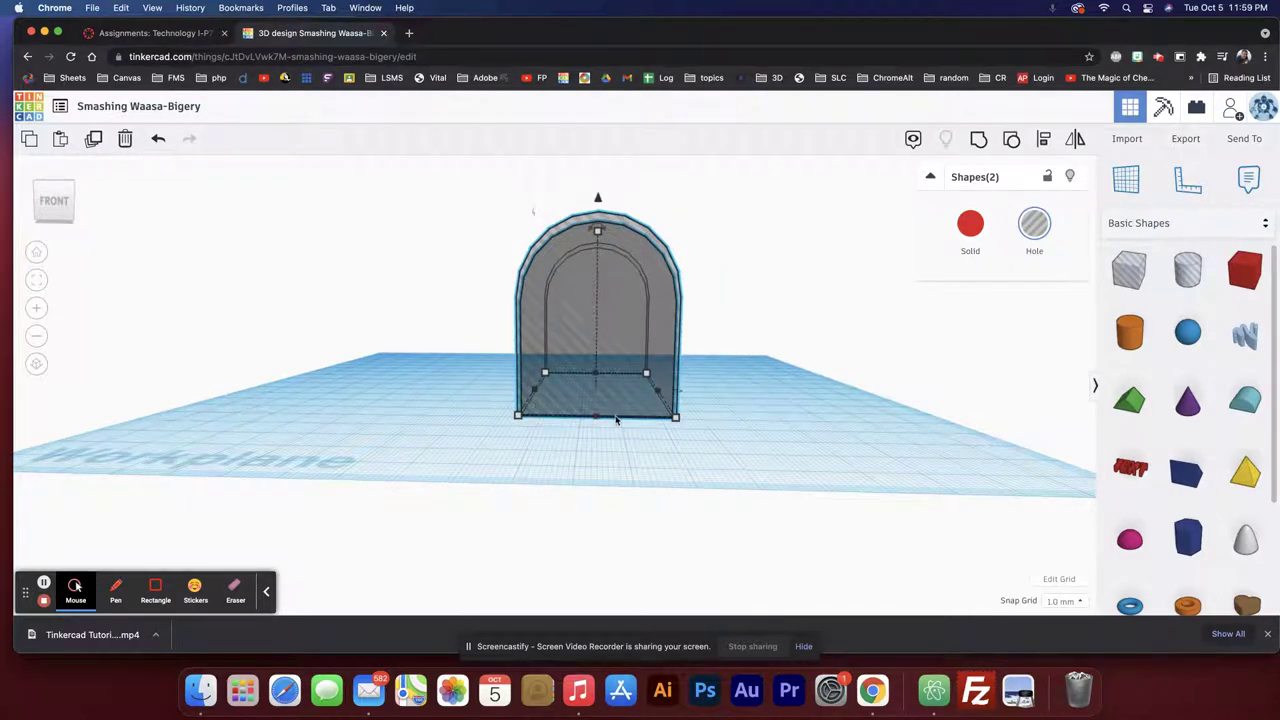
# Hide the outer arched shape, raise the inner arched hole slightly above the workplane and deselect it.
pyautogui.moveTo(625, 442); pyautogui.dragTo(743, 268, button='right')
pyautogui.click(682, 249)
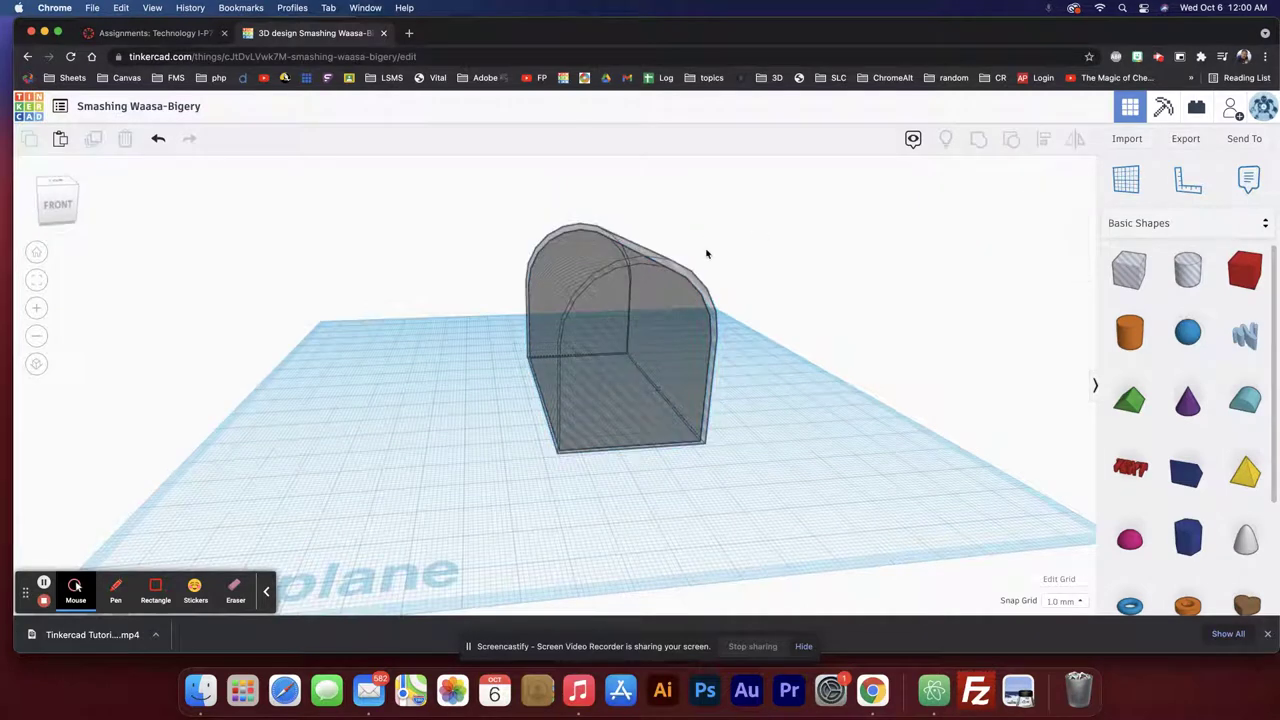
pyautogui.click(672, 268)
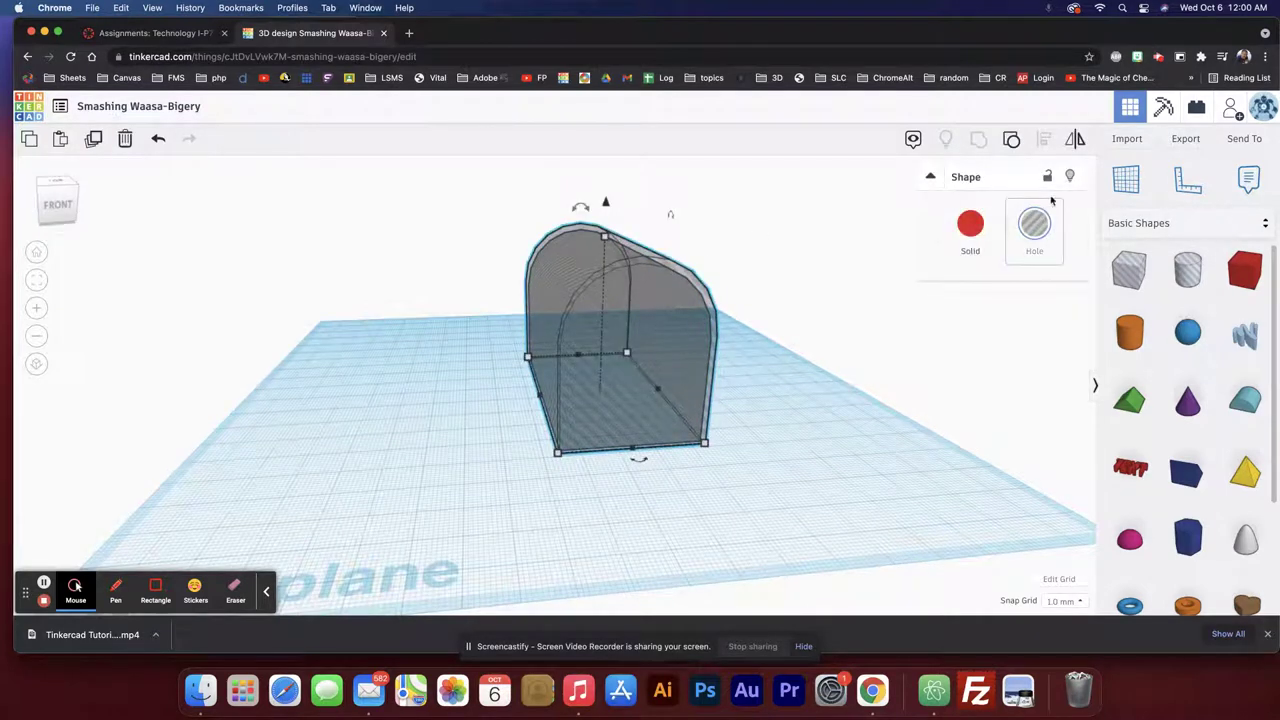
pyautogui.click(917, 218)
pyautogui.click(601, 262)
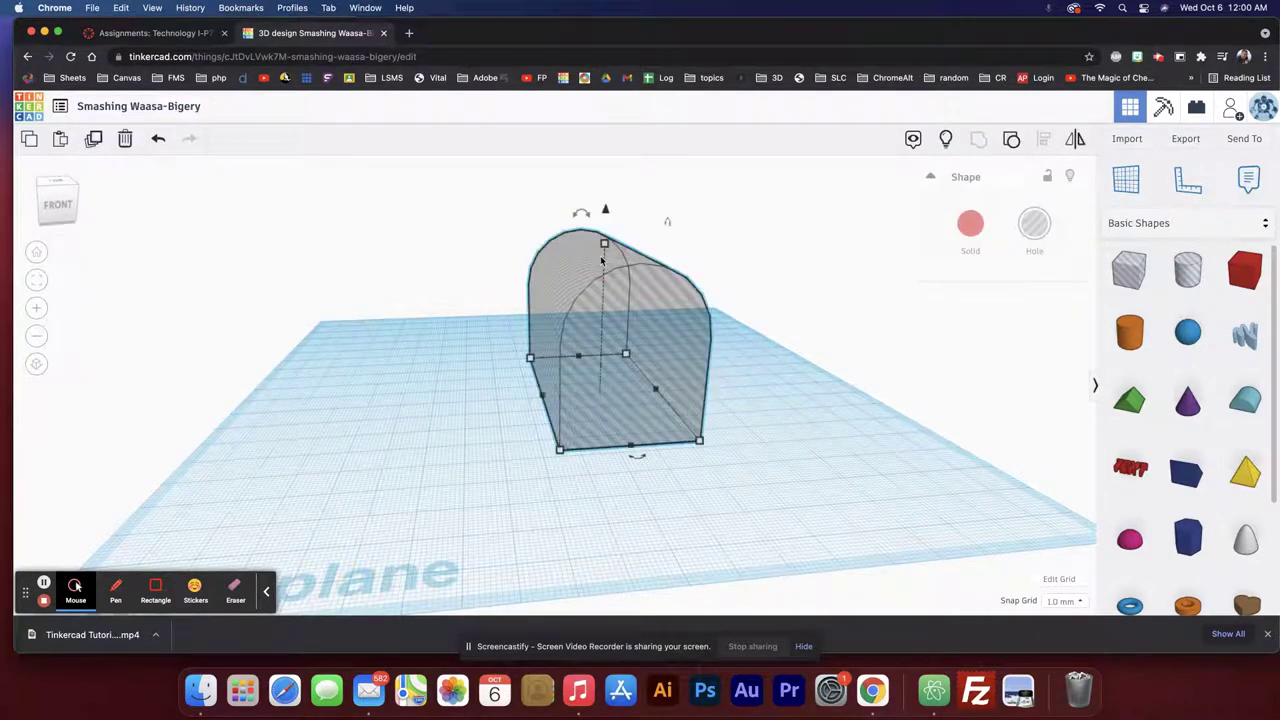
pyautogui.moveTo(605, 212); pyautogui.dragTo(606, 205)
pyautogui.click(733, 251)
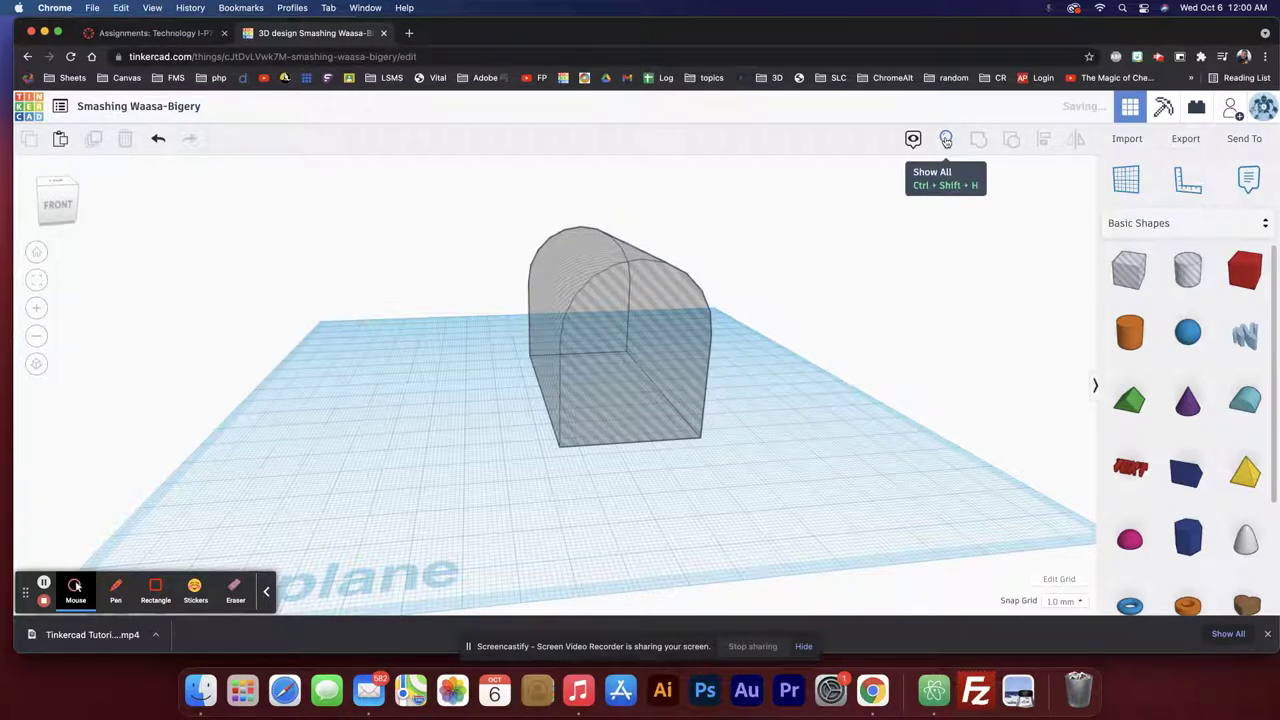
# Show the hidden outer arched shape again and turn it solid.
pyautogui.click(946, 140)
pyautogui.moveTo(790, 285); pyautogui.dragTo(738, 266, button='right')
pyautogui.moveTo(687, 349); pyautogui.dragTo(652, 403, button='right')
pyautogui.scroll(5, 634, 397)
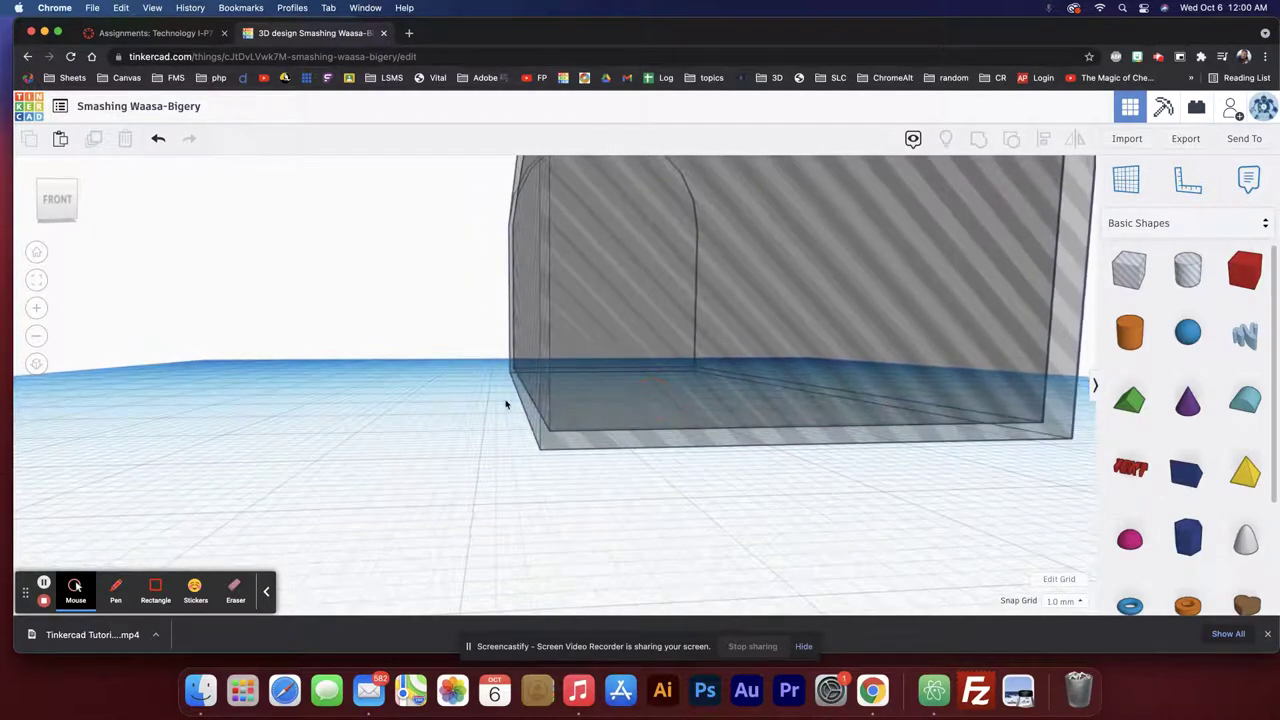
pyautogui.click(553, 443)
pyautogui.click(978, 228)
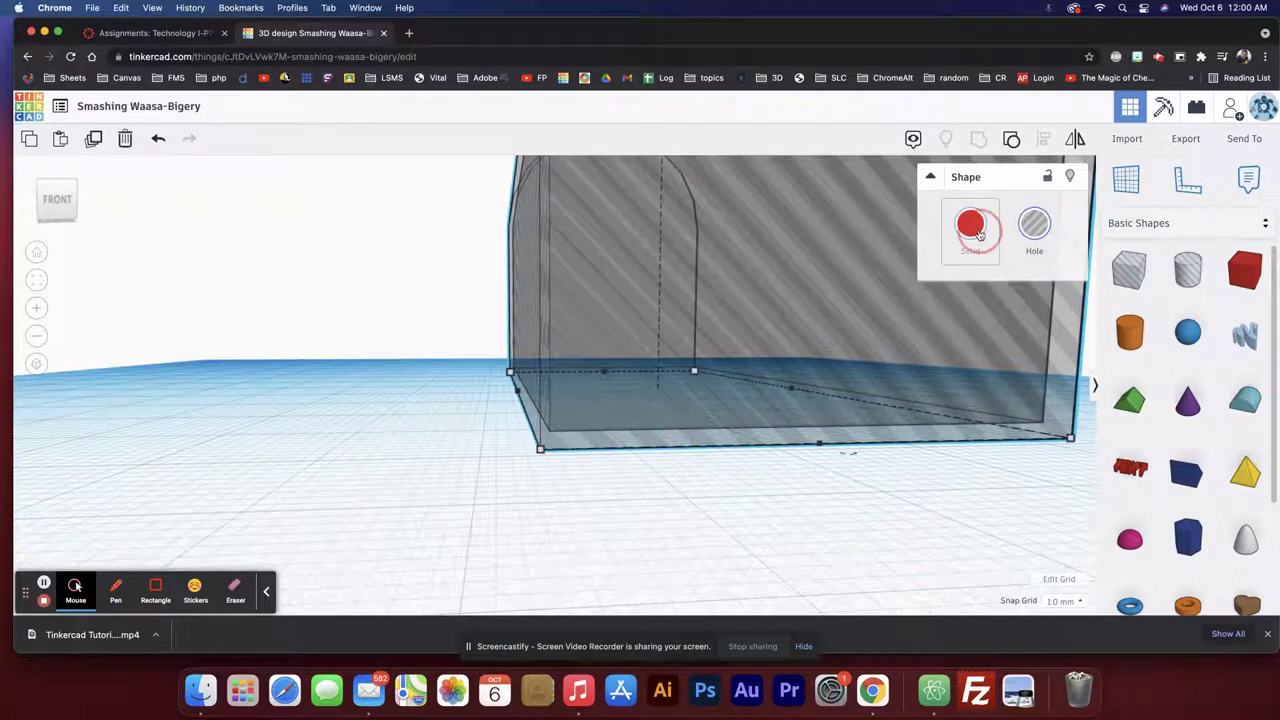
# Group the solid outer arch with the inner arched hole to hollow it out, and deselect the result.
pyautogui.moveTo(800, 330); pyautogui.dragTo(669, 366, button='right')
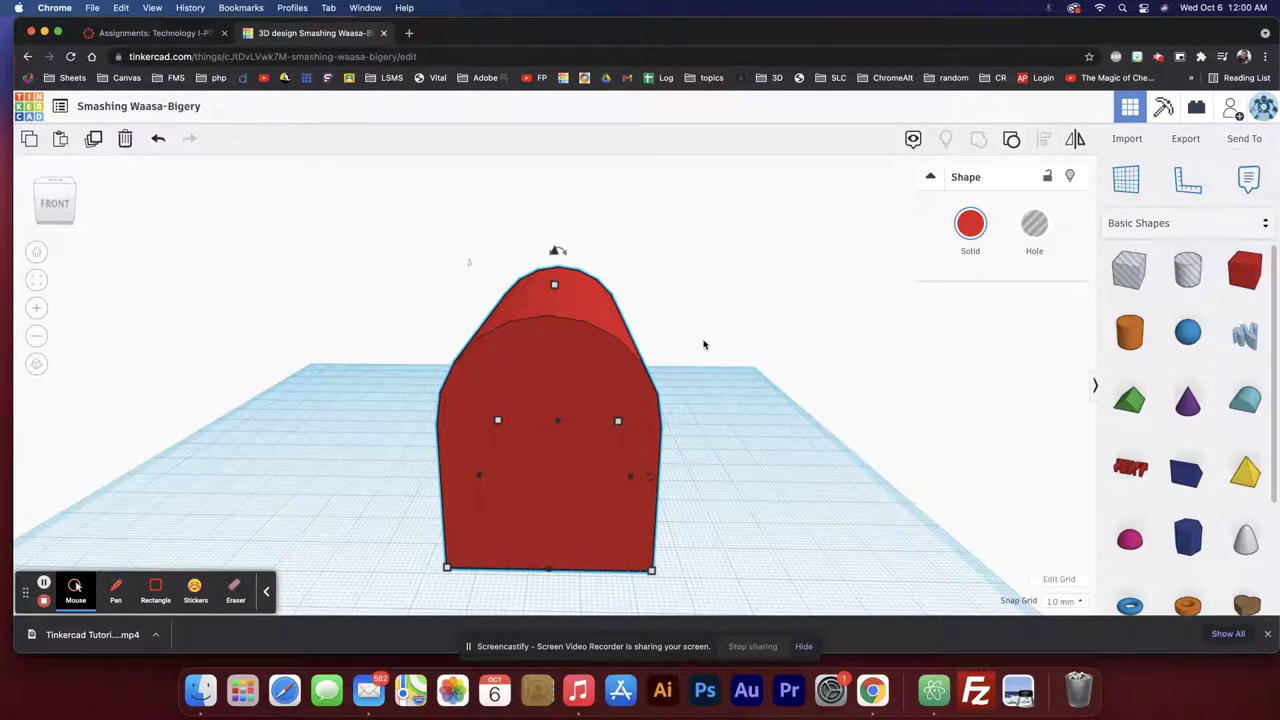
pyautogui.press('super+a')
pyautogui.click(979, 141)
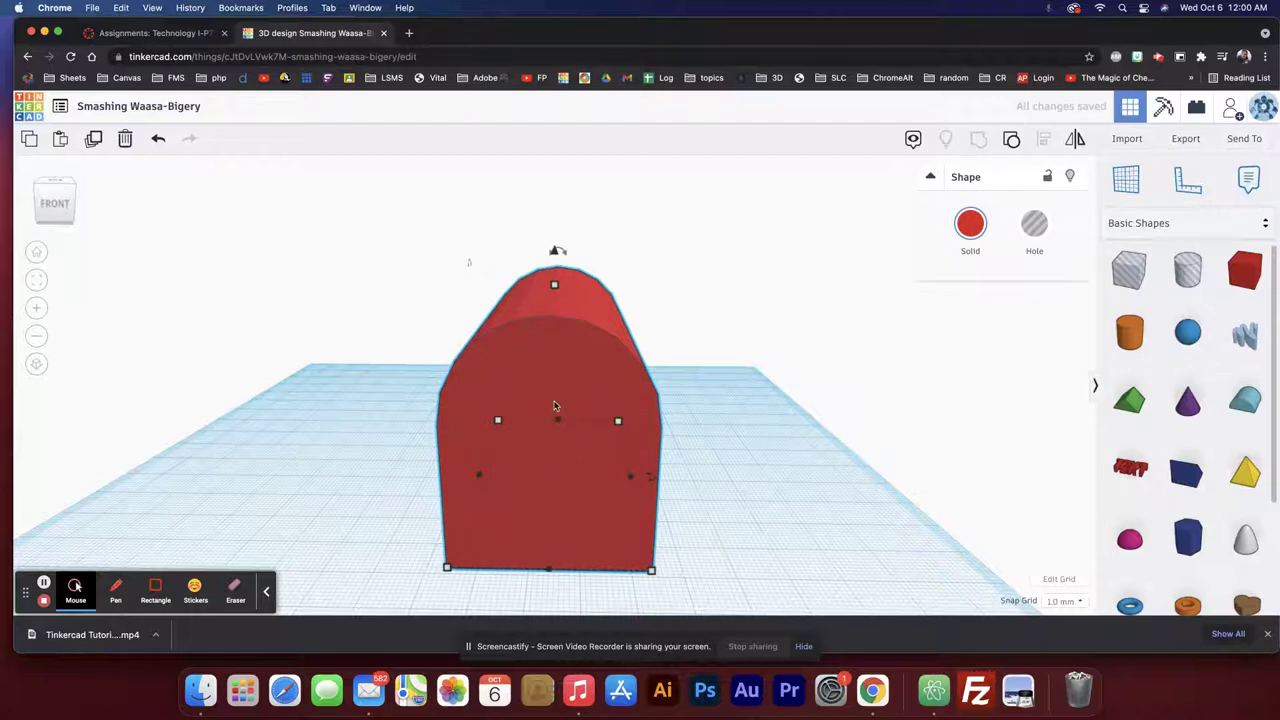
pyautogui.moveTo(576, 405); pyautogui.dragTo(578, 443, button='right')
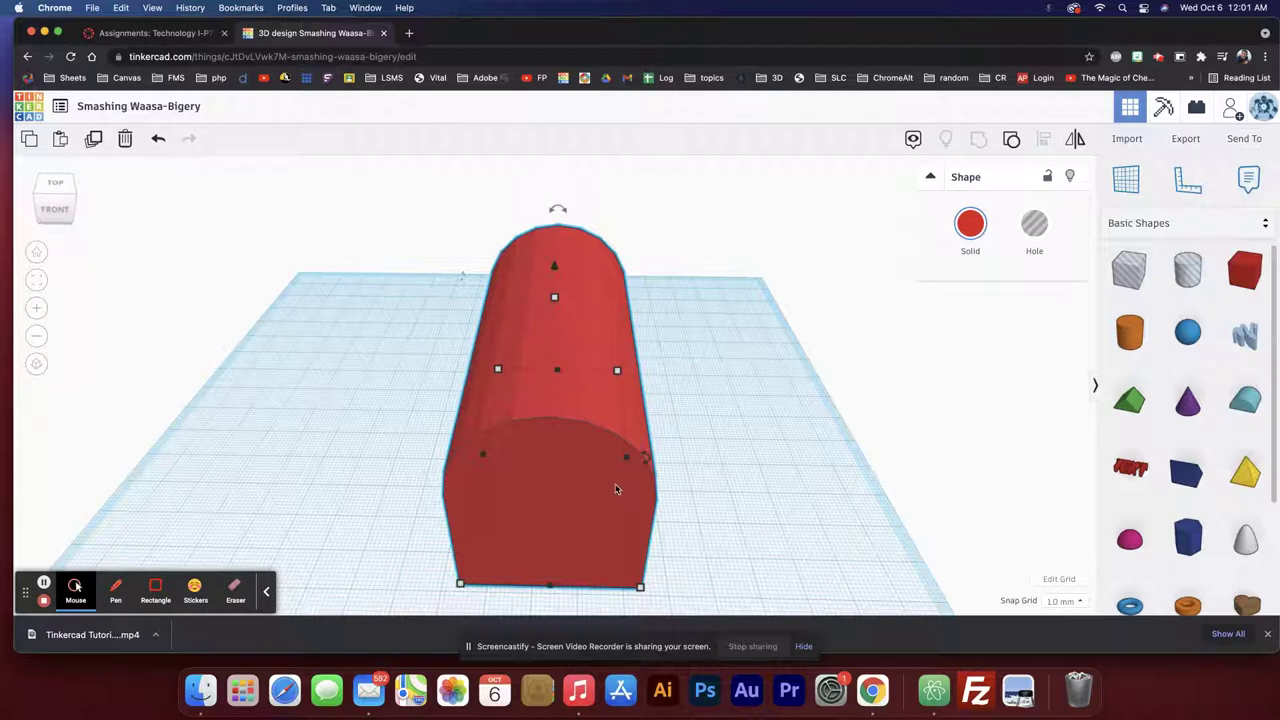
pyautogui.click(737, 457)
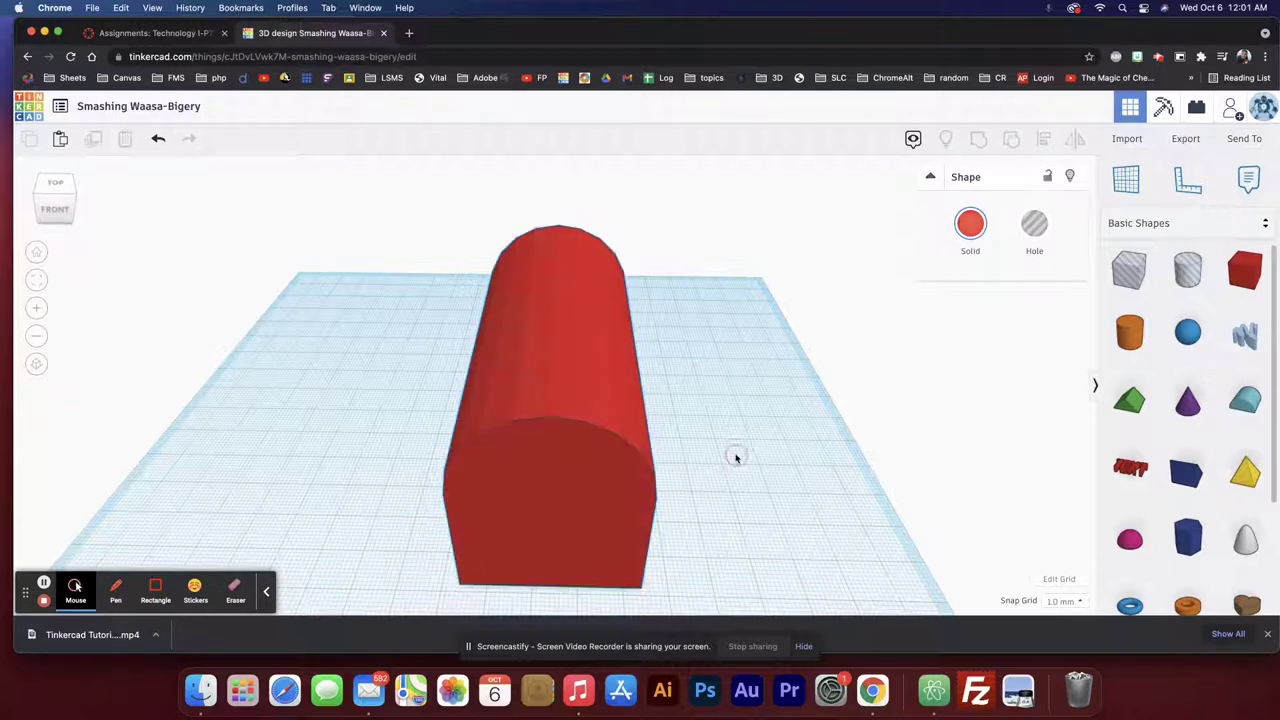
# Duplicate the grouped arched shape and move the copy sideways to the left, leaving a gap between the two.
pyautogui.click(571, 429)
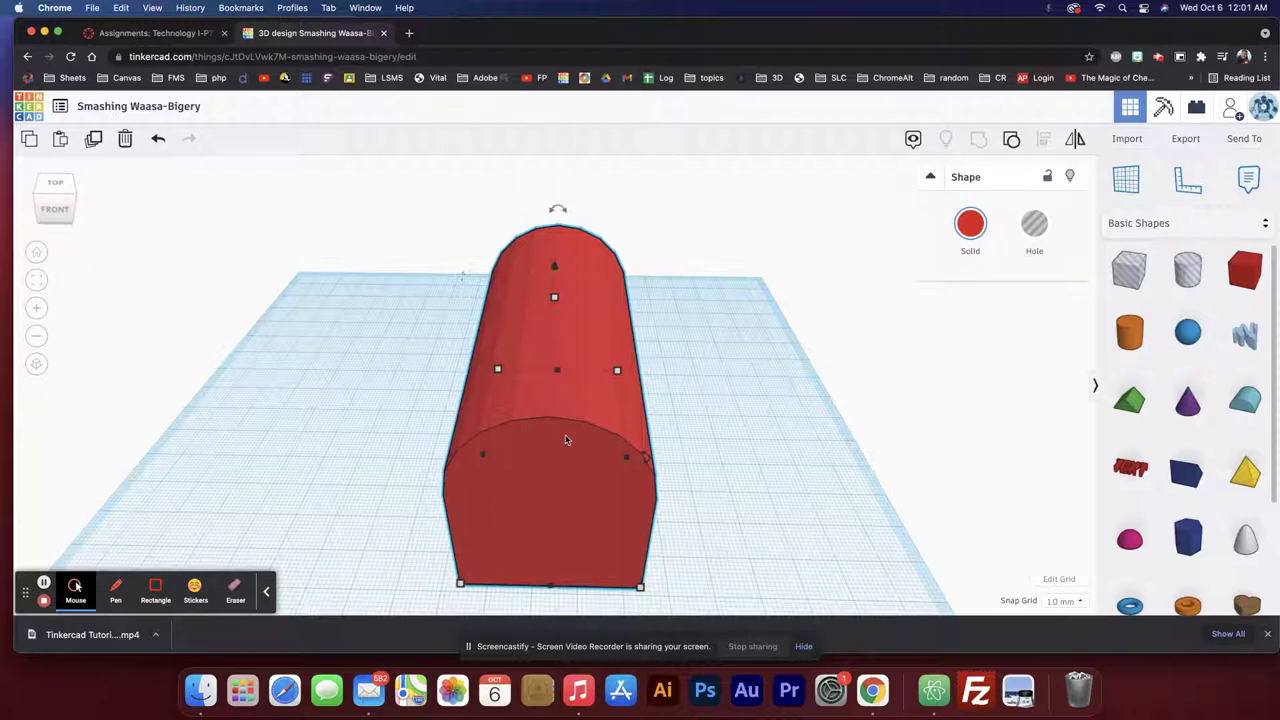
pyautogui.press('Left')
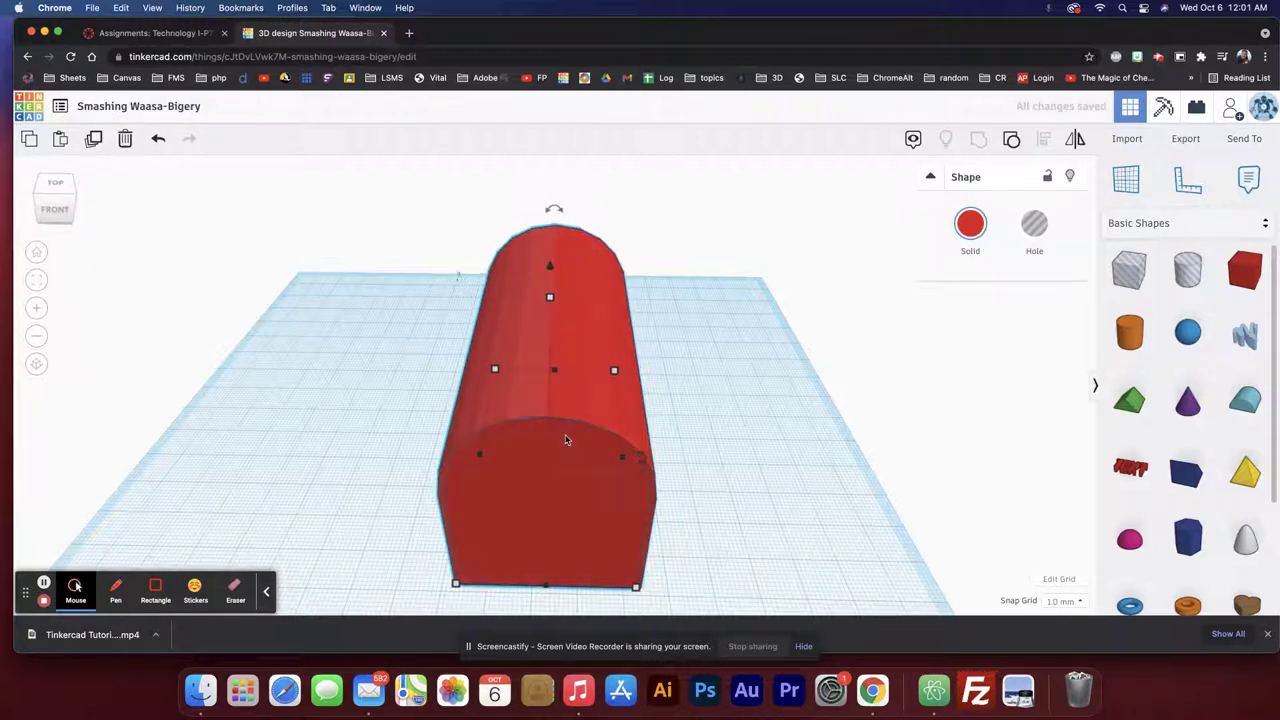
pyautogui.press('Left')
pyautogui.press('Left')
pyautogui.press('Left')
pyautogui.press('Left')
pyautogui.press('Left')
pyautogui.press('Left')
pyautogui.press('Left')
pyautogui.press('Left')
pyautogui.press('Left')
pyautogui.press('Left')
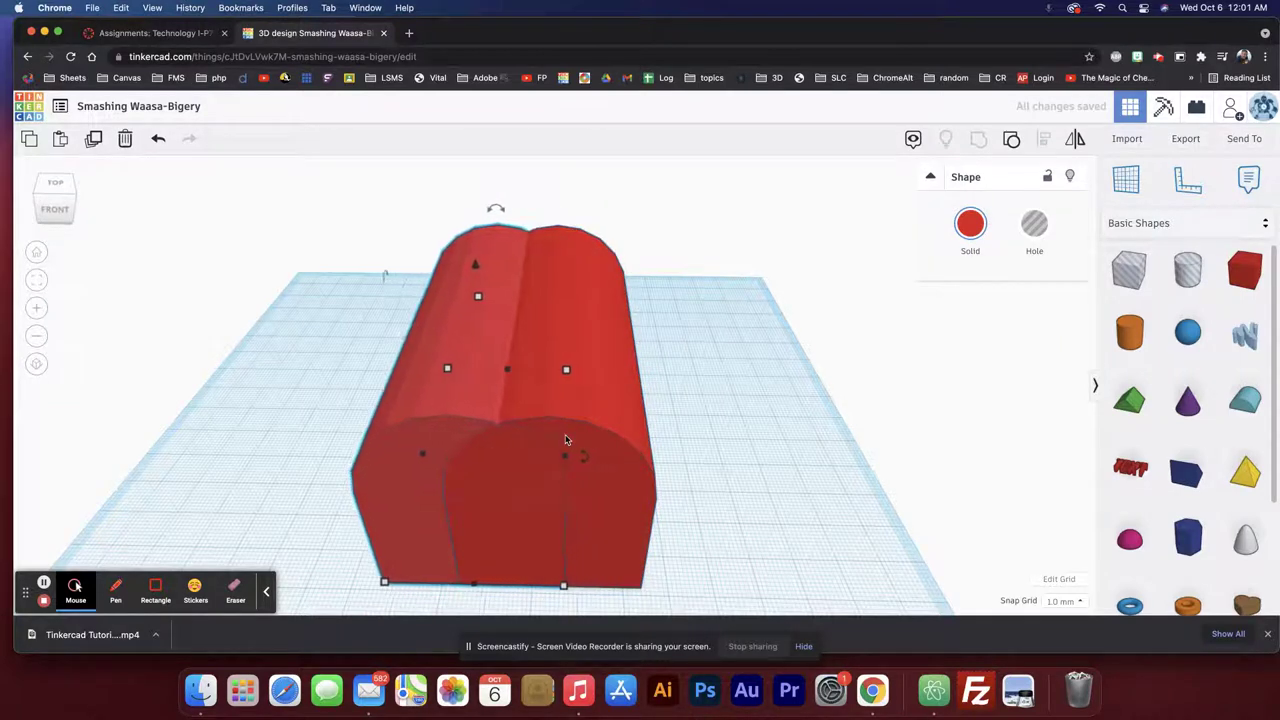
pyautogui.press('Left')
pyautogui.press('Left')
pyautogui.press('Left')
pyautogui.press('Left')
pyautogui.press('Left')
pyautogui.press('Left')
pyautogui.press('Left')
pyautogui.press('Left')
pyautogui.press('Left')
pyautogui.press('Left')
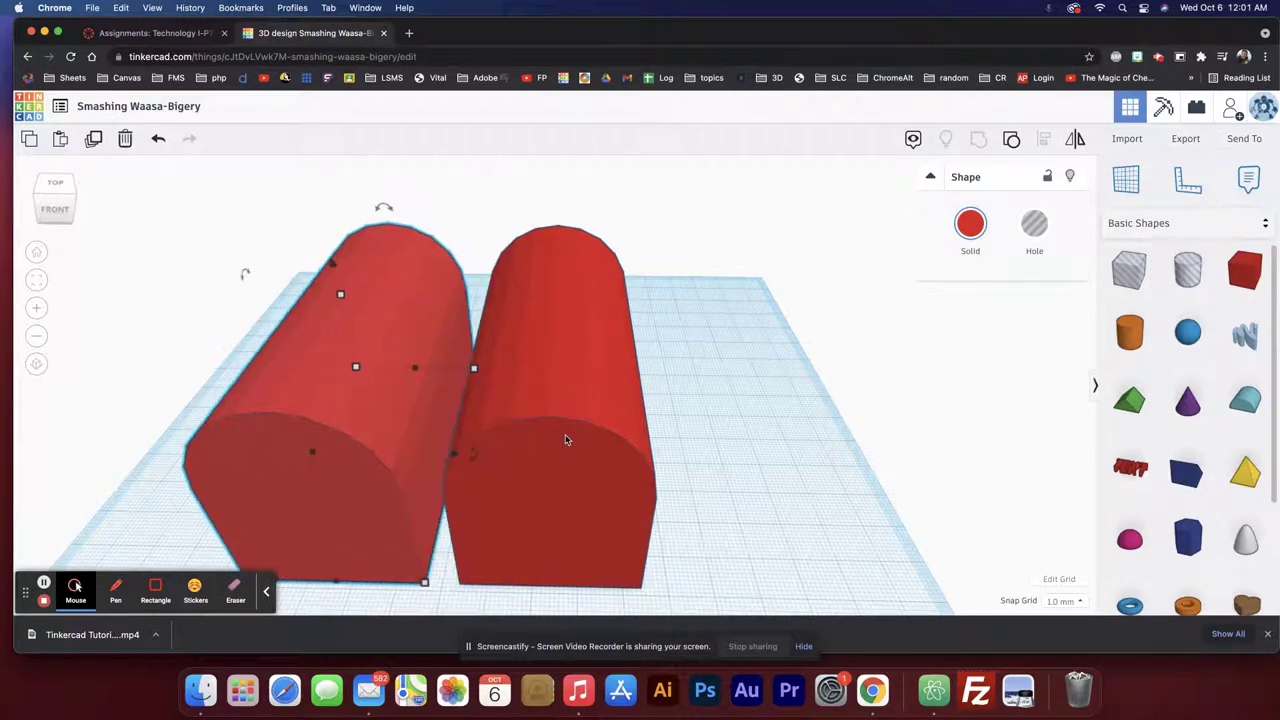
pyautogui.press('Left')
pyautogui.press('Left')
pyautogui.press('Left')
pyautogui.press('Left')
pyautogui.press('Left')
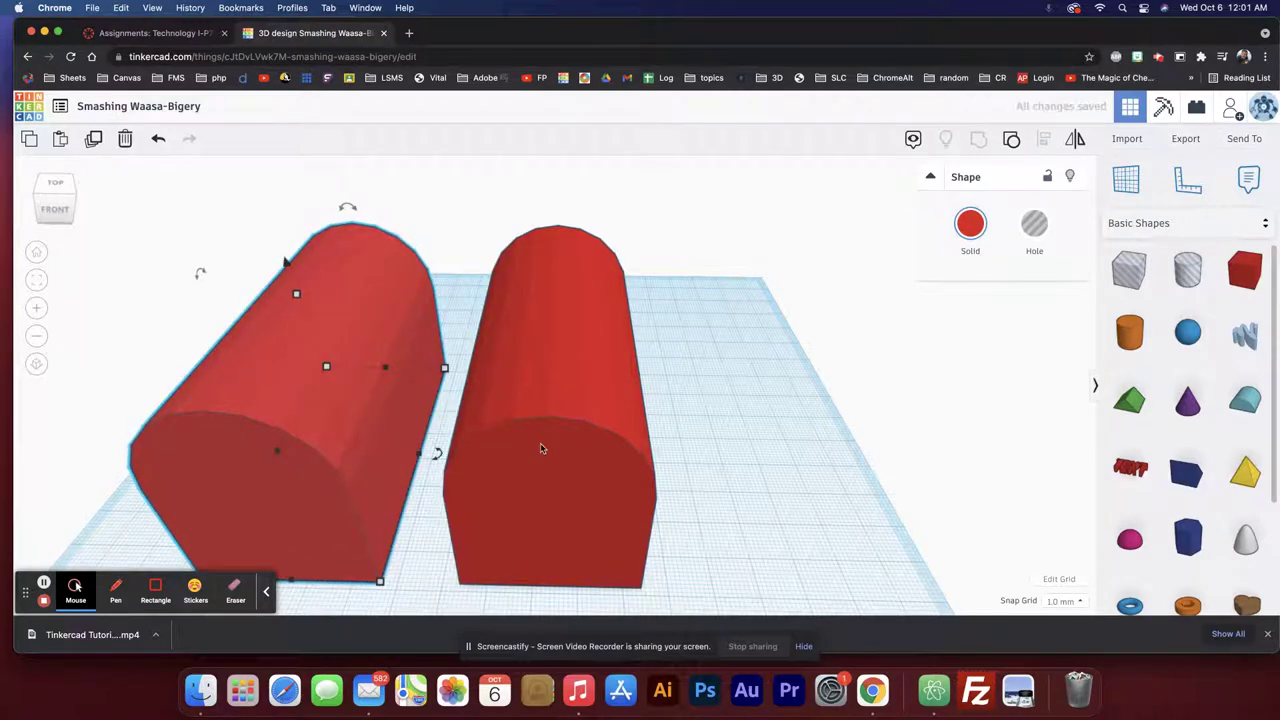
# Try cutting away the lower front of both arched shapes by stretching a box hole across them and grouping everything.
pyautogui.moveTo(541, 448)
pyautogui.mouseDown(button='right')
pyautogui.moveTo(591, 394)
pyautogui.moveTo(548, 429)
pyautogui.mouseUp(button='right')
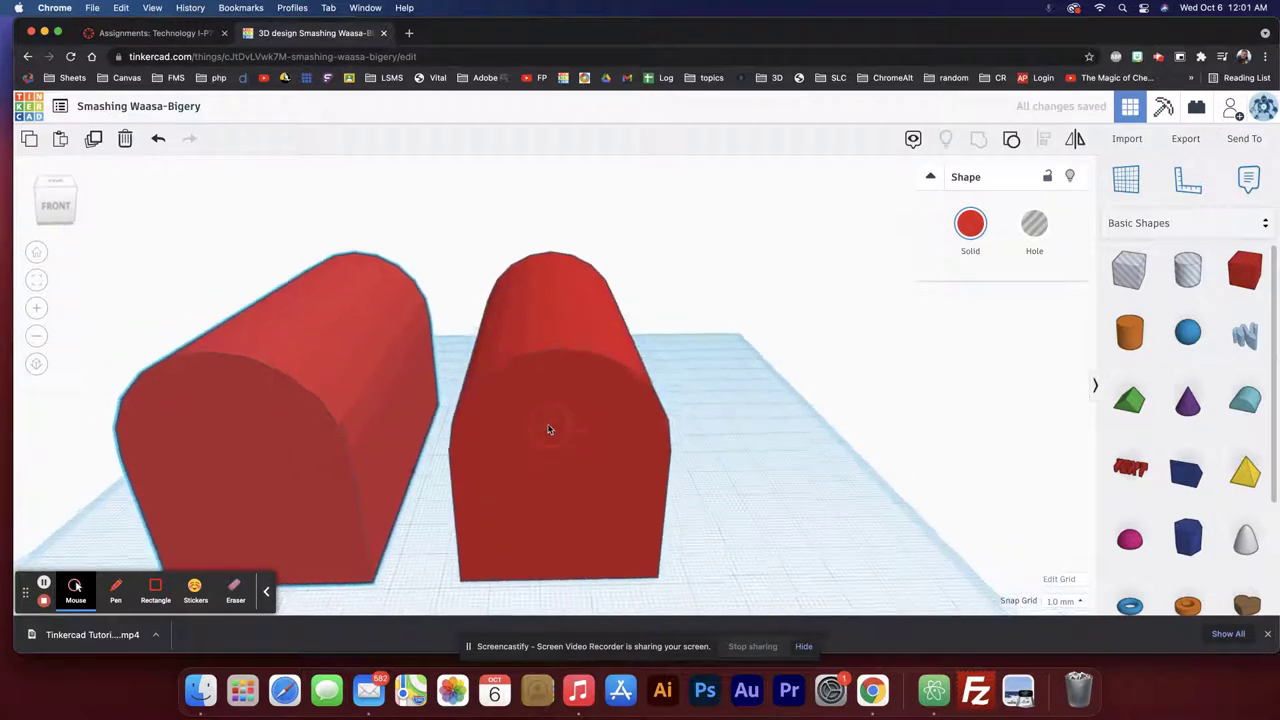
pyautogui.moveTo(1129, 272); pyautogui.dragTo(268, 552)
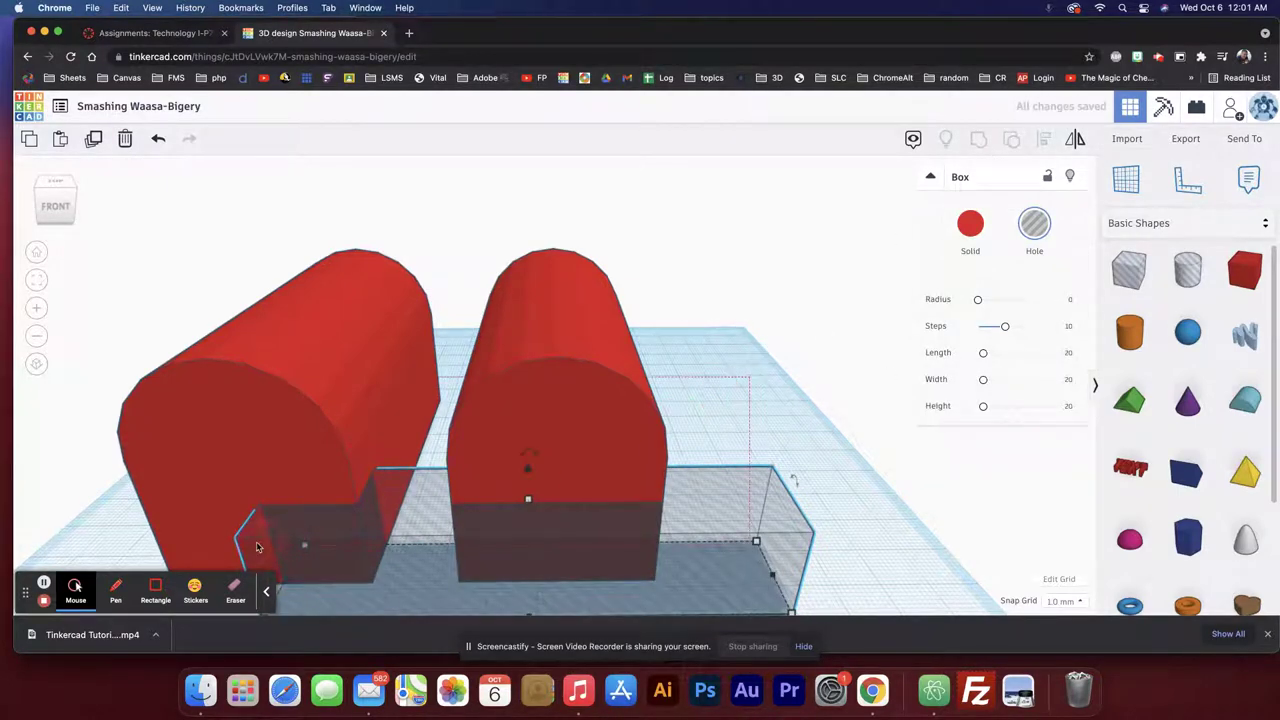
pyautogui.press('super+a')
pyautogui.click(978, 138)
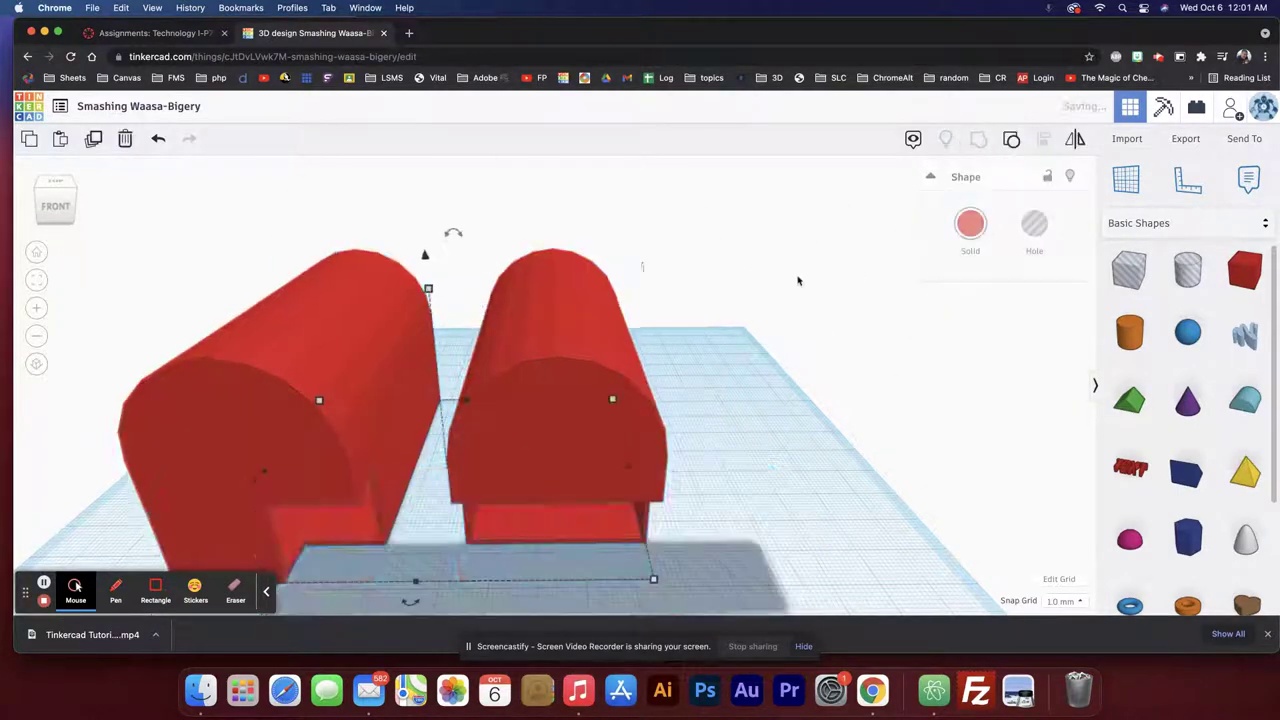
pyautogui.moveTo(706, 414)
pyautogui.mouseDown(button='right')
pyautogui.moveTo(709, 346)
pyautogui.moveTo(737, 360)
pyautogui.moveTo(714, 470)
pyautogui.moveTo(703, 437)
pyautogui.mouseUp(button='right')
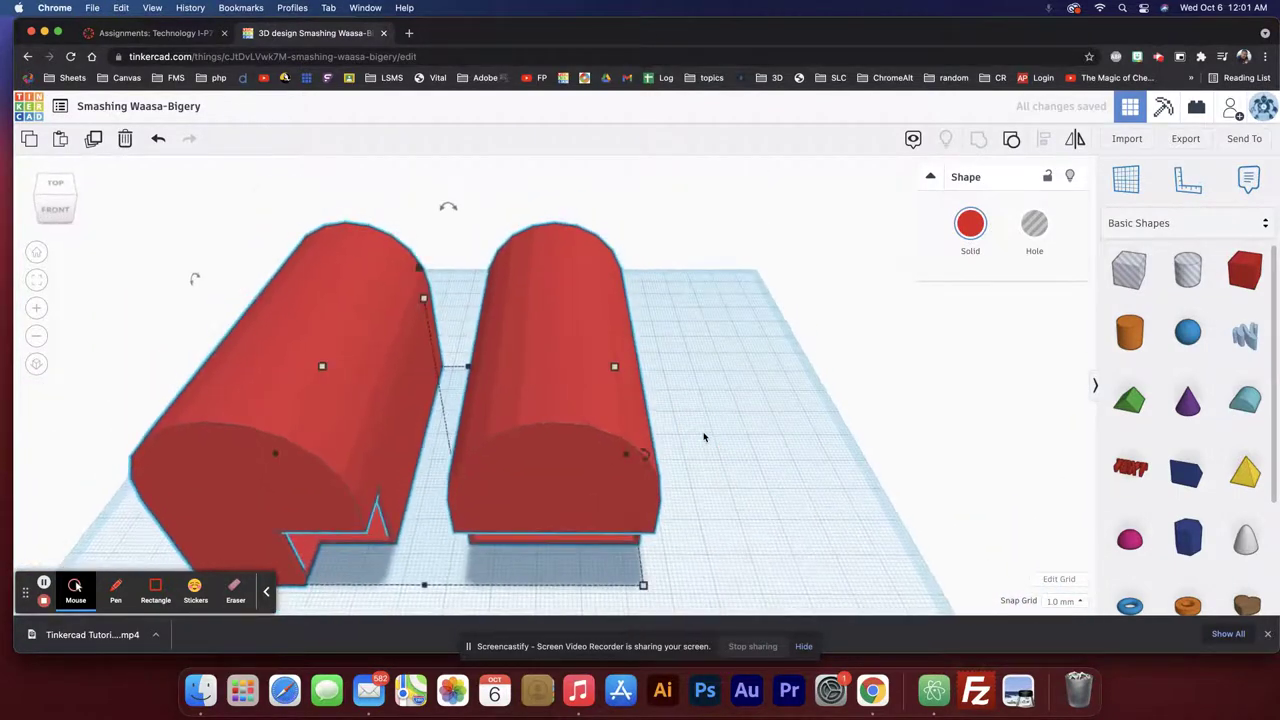
# Undo the grouping, the resizing and the placement of the box hole.
pyautogui.press('super+z')
pyautogui.press('super+z')
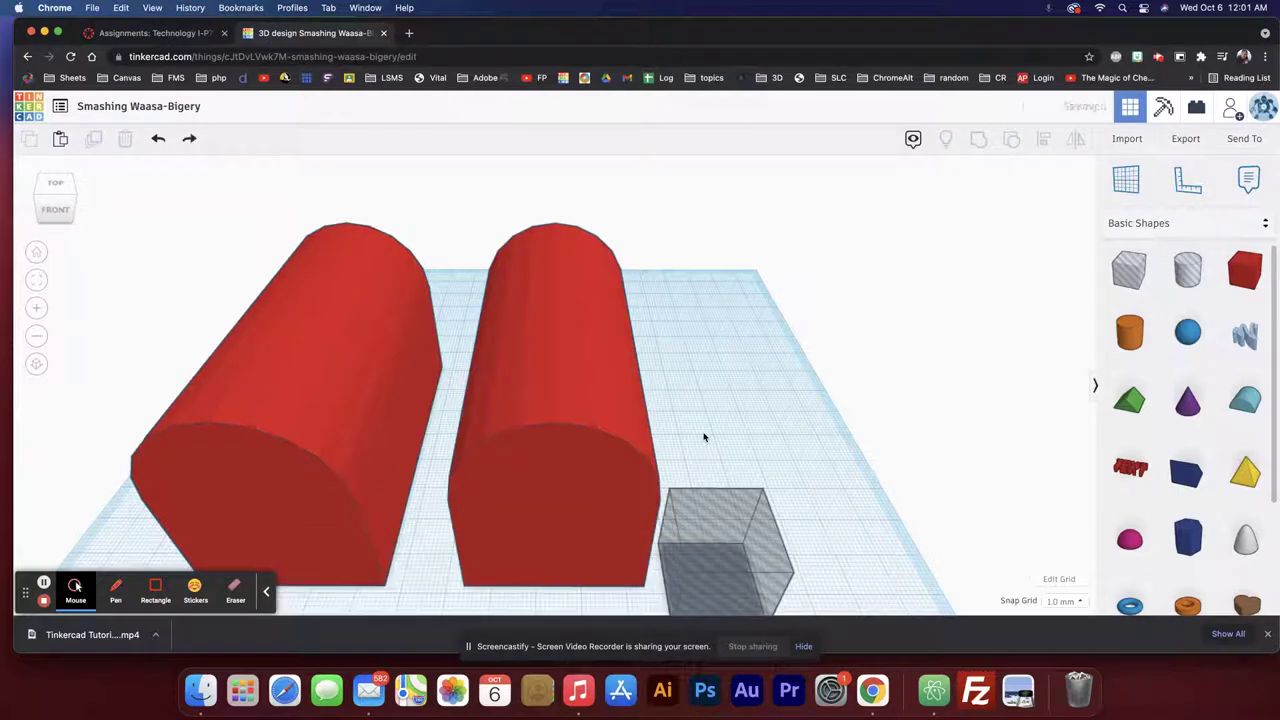
pyautogui.press('super+z')
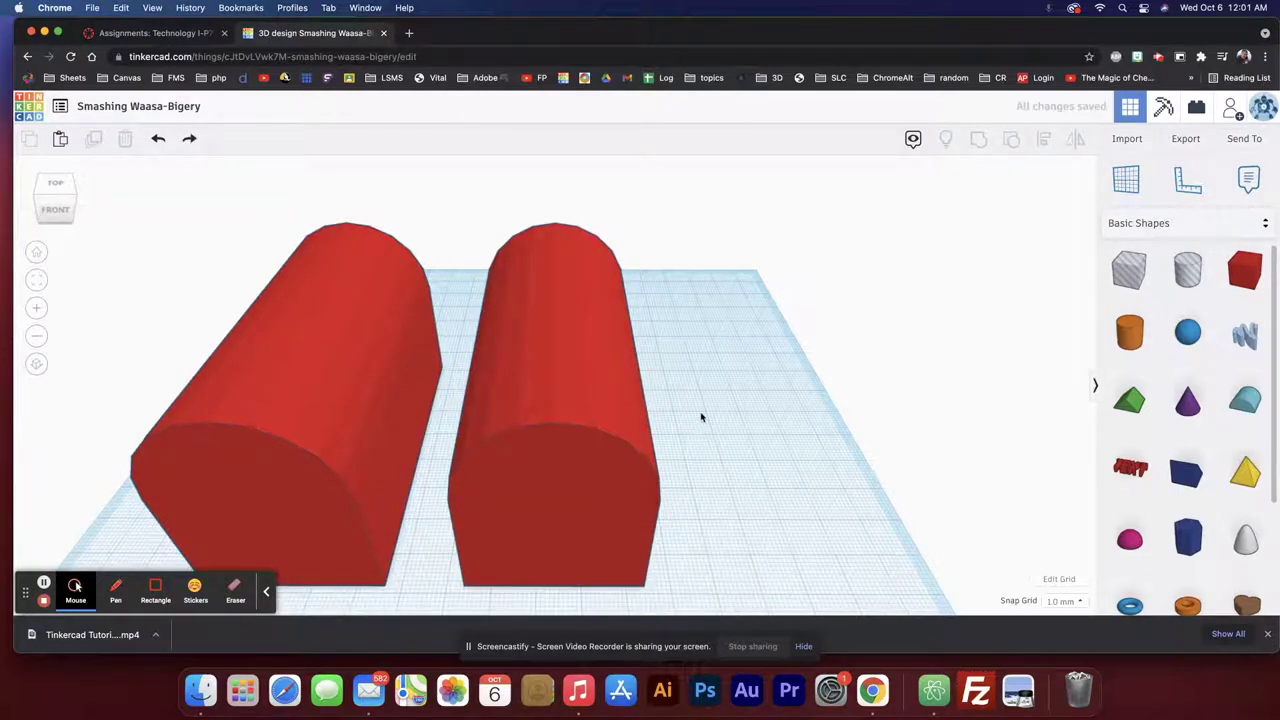
pyautogui.moveTo(701, 417); pyautogui.dragTo(841, 380, button='middle')
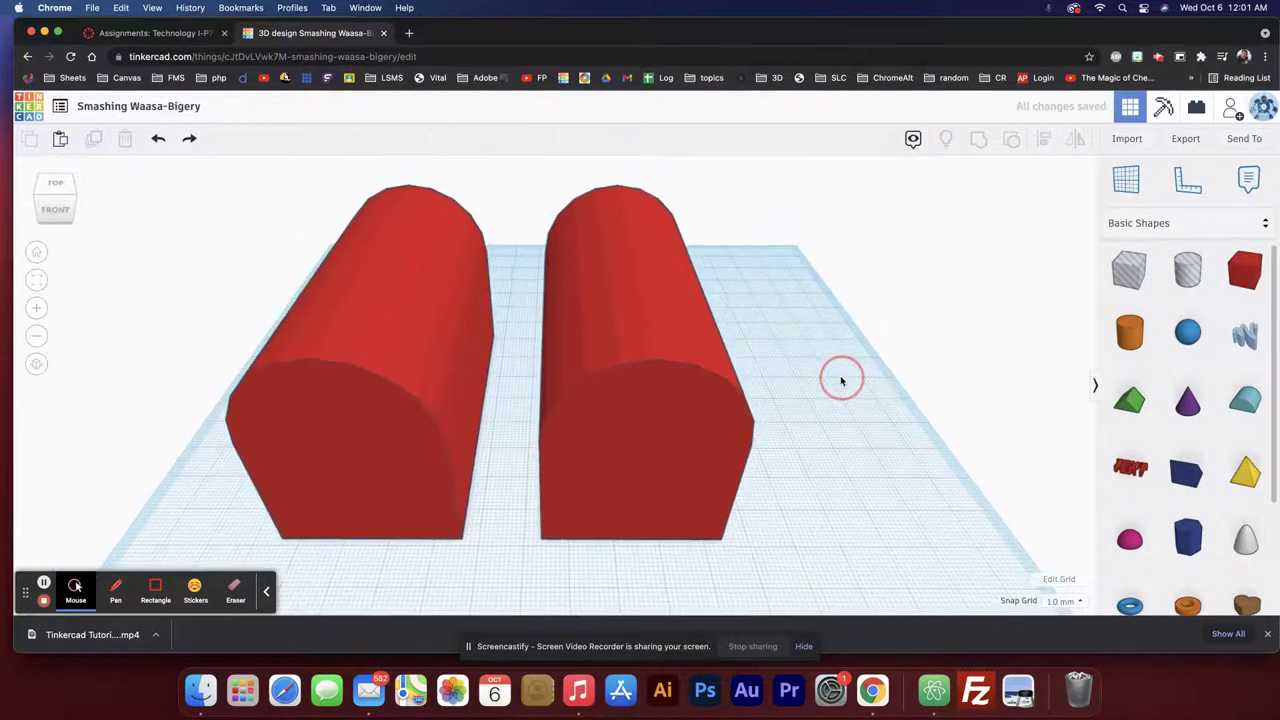
pyautogui.moveTo(824, 419); pyautogui.dragTo(815, 520, button='right')
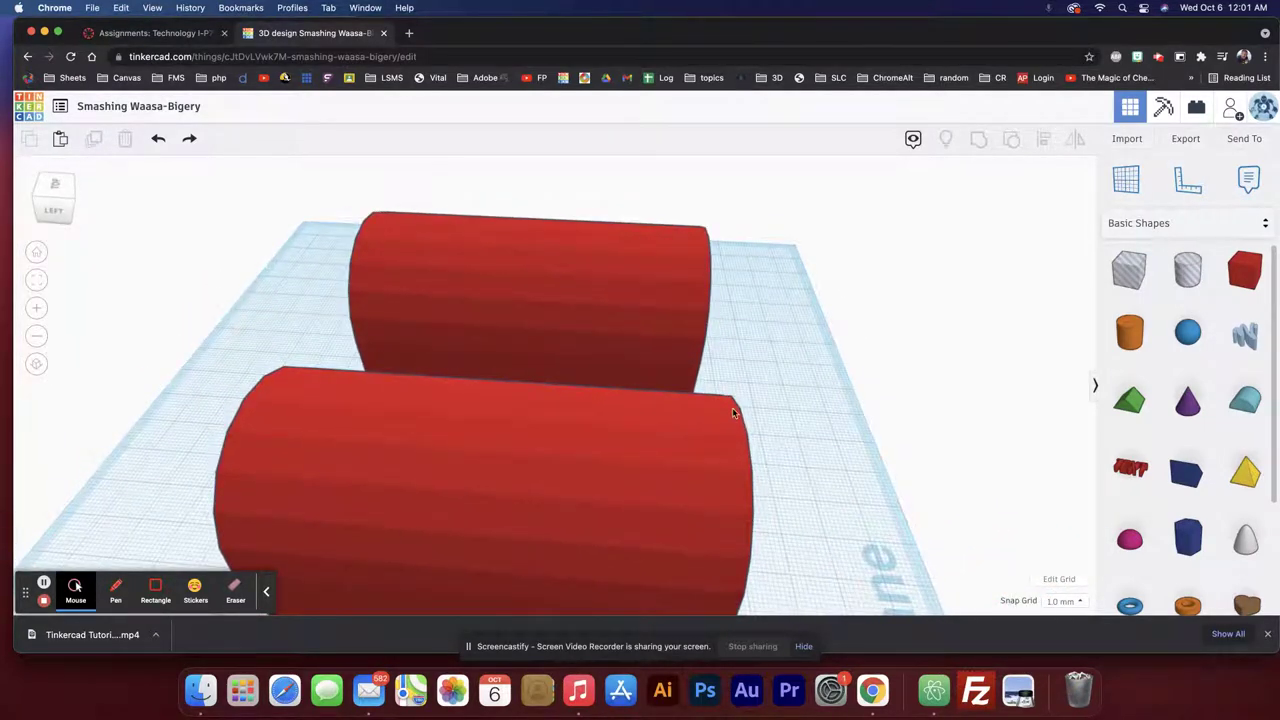
# Place a box hole over the nearer arched shape, behind its front wall, and raise its height to 53 mm.
pyautogui.moveTo(668, 523); pyautogui.dragTo(668, 447, button='right')
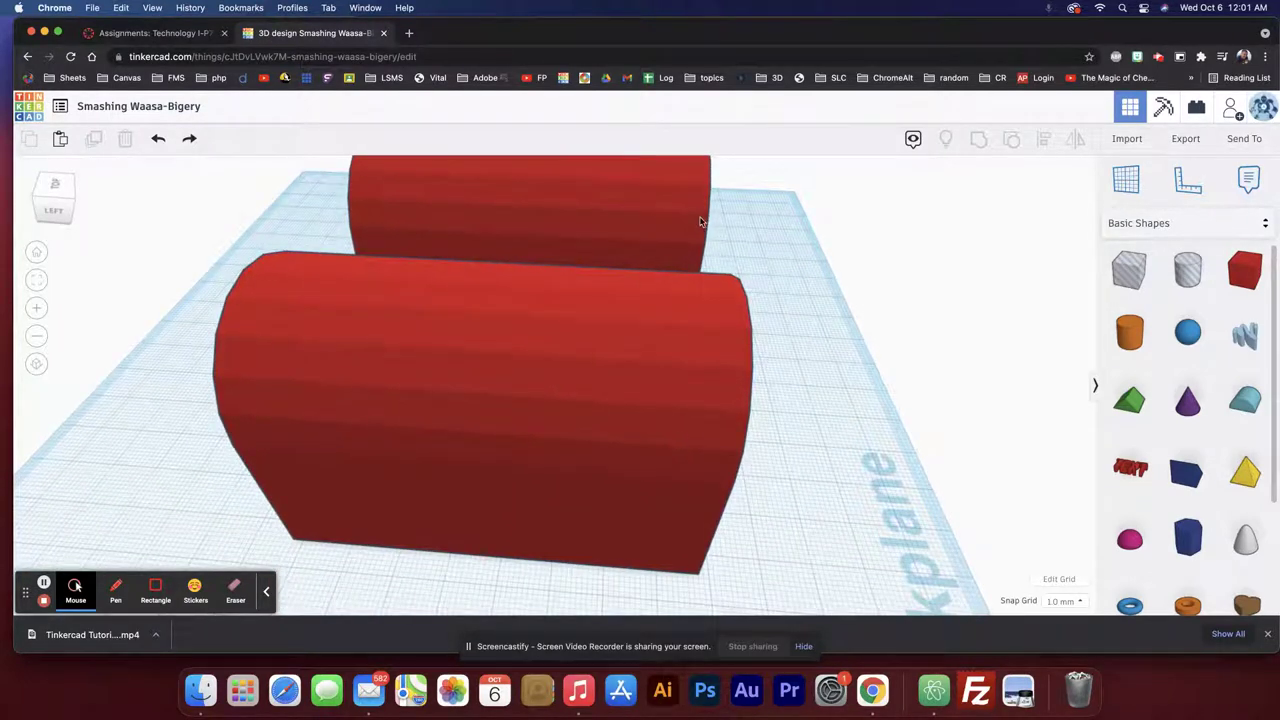
pyautogui.moveTo(1129, 272); pyautogui.dragTo(709, 586)
pyautogui.moveTo(709, 586); pyautogui.dragTo(639, 507, button='right')
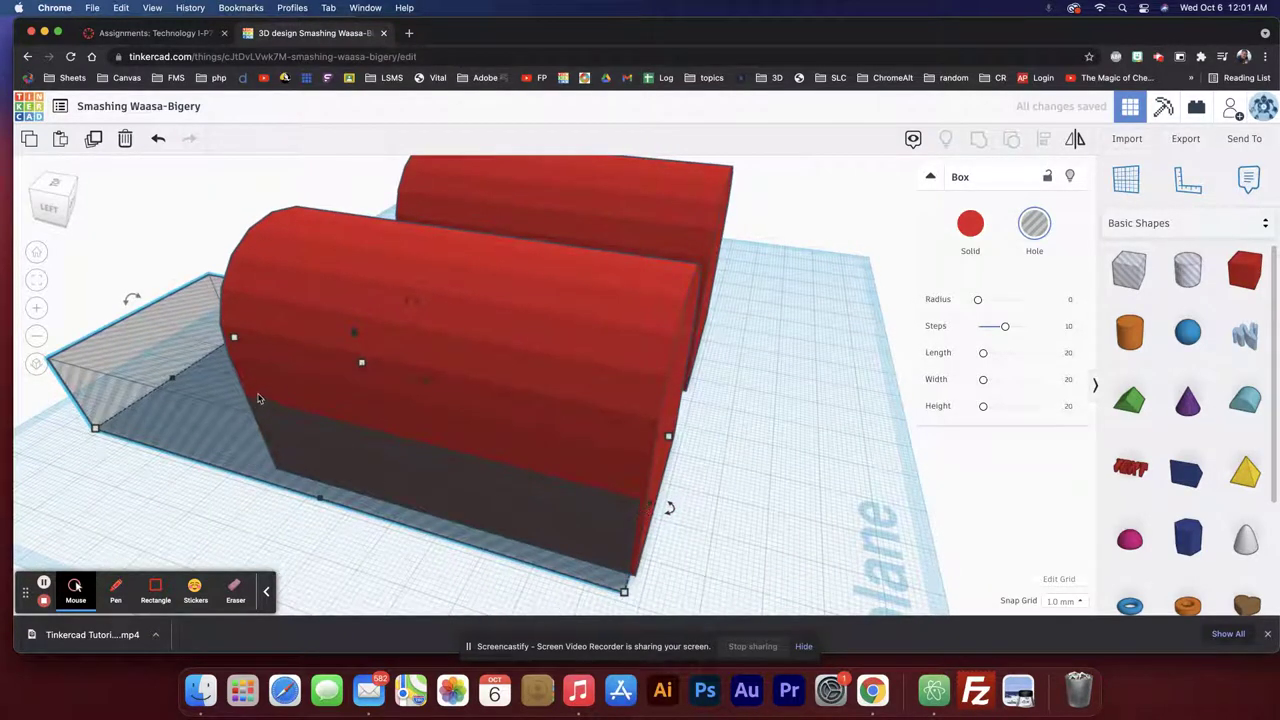
pyautogui.moveTo(363, 366); pyautogui.dragTo(350, 217)
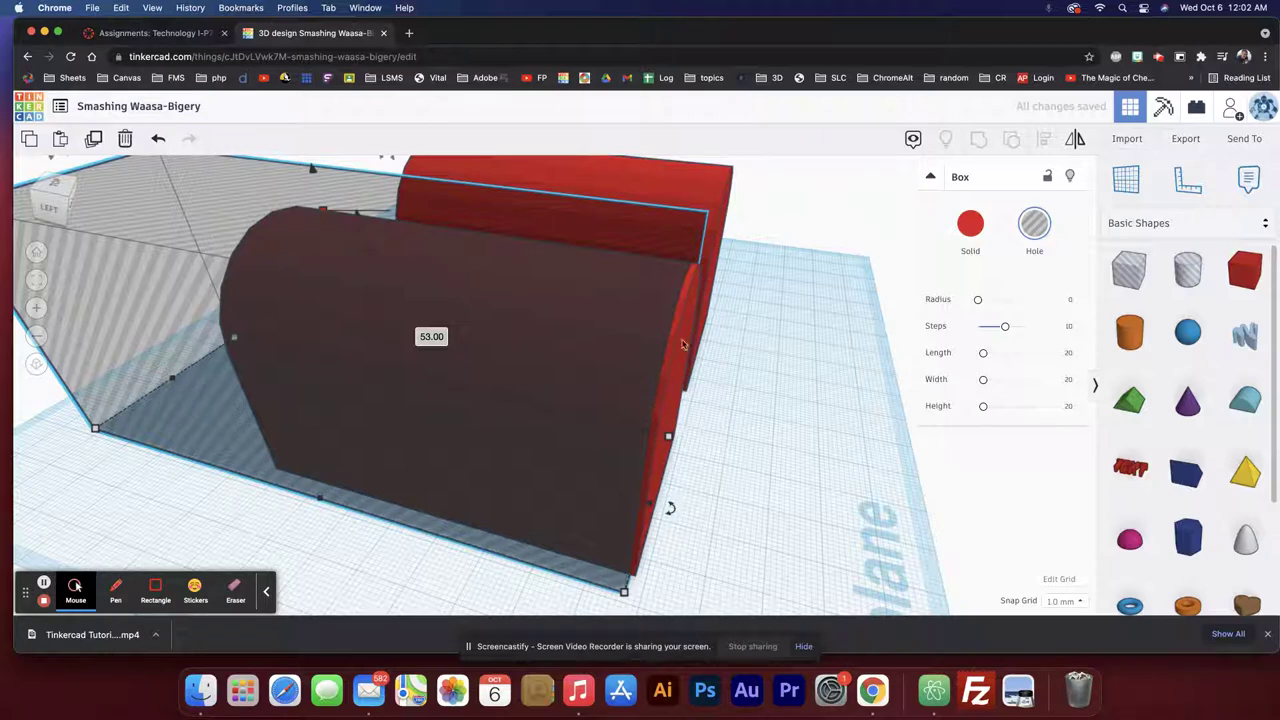
# Widen the box hole to 47 mm past the arch's inner side and group both, keeping only the thin front panel.
pyautogui.moveTo(676, 437); pyautogui.dragTo(619, 573, button='right')
pyautogui.keyDown('shift'); pyautogui.click(450, 500); pyautogui.keyUp('shift')
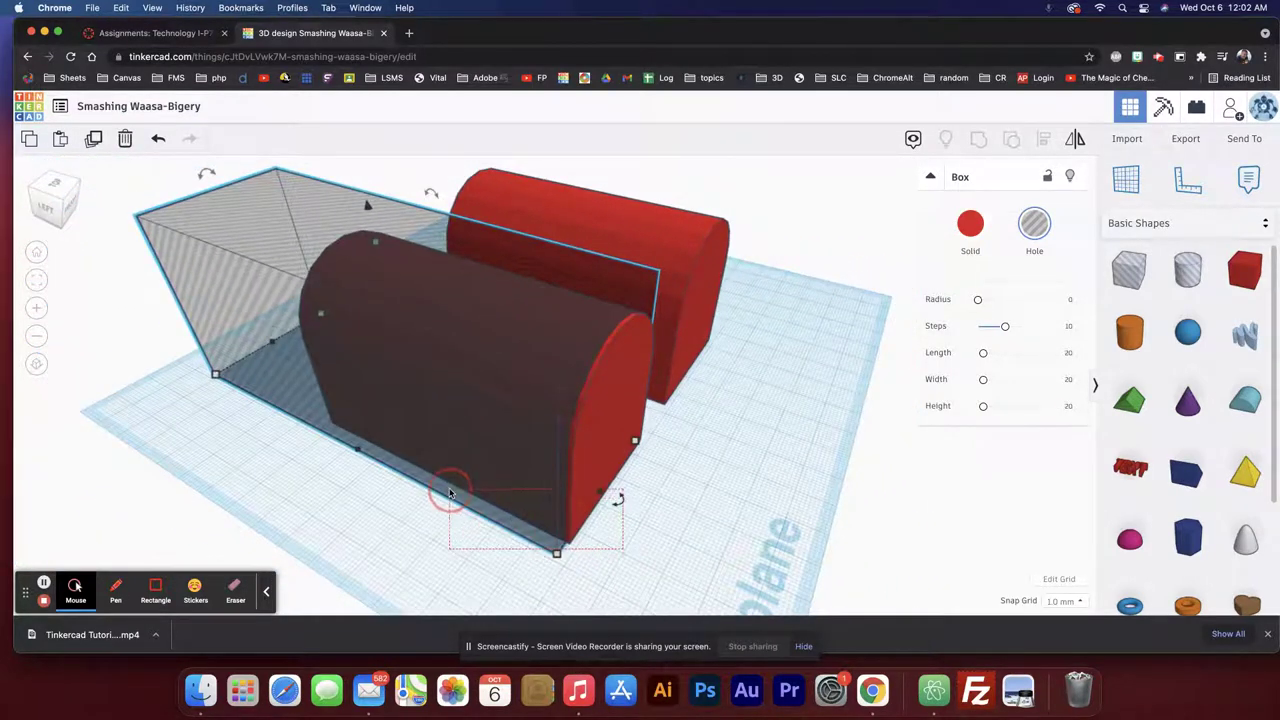
pyautogui.click(514, 490)
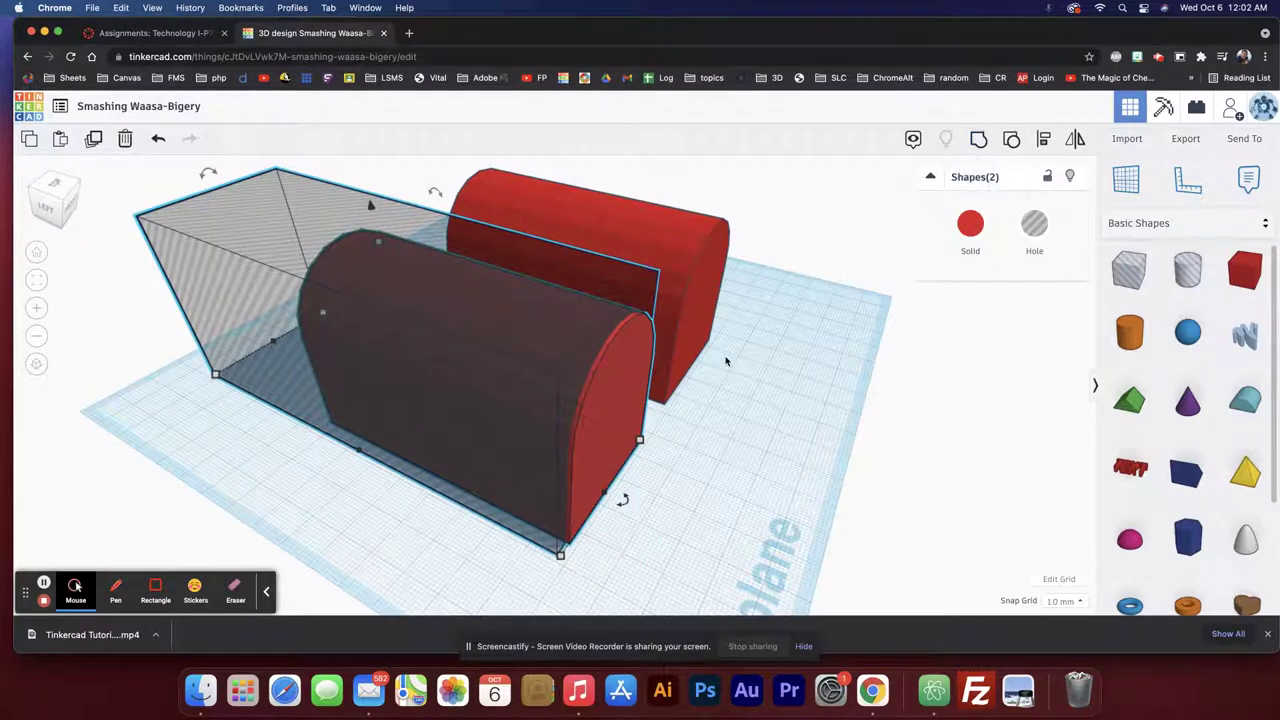
pyautogui.moveTo(726, 360); pyautogui.dragTo(460, 360, button='right')
pyautogui.scroll(3, 459, 360)
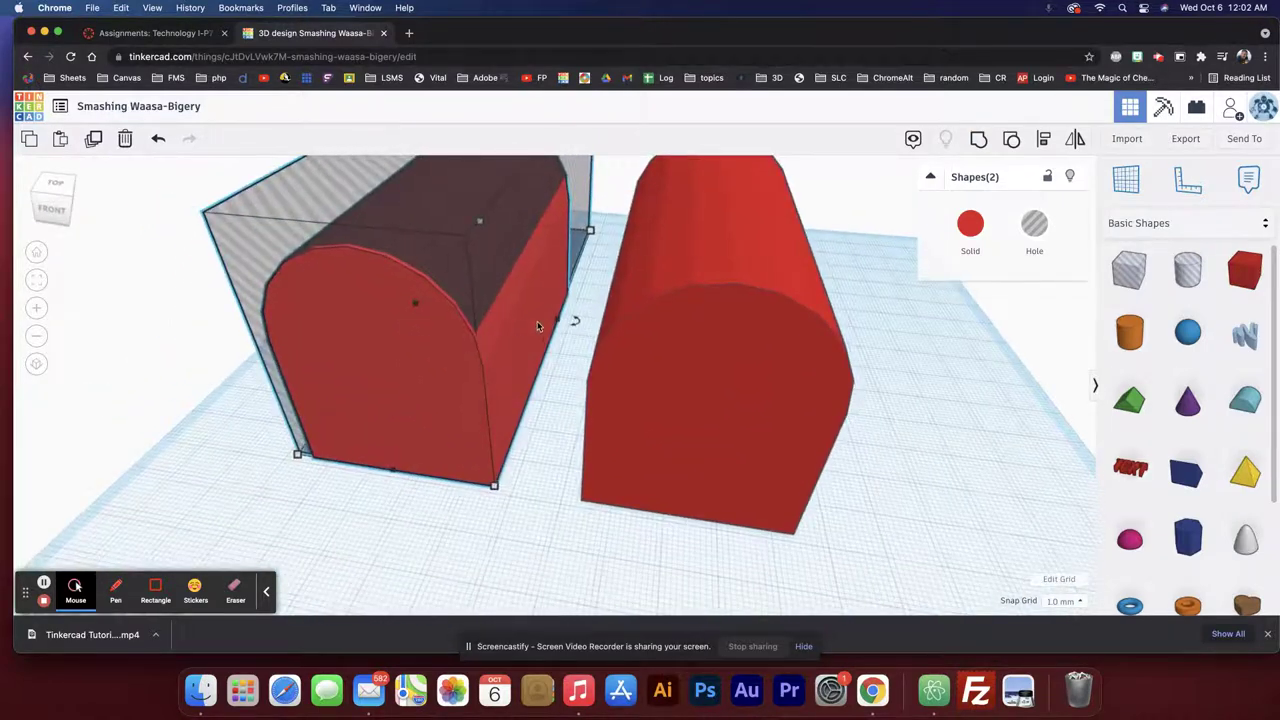
pyautogui.moveTo(556, 324)
pyautogui.click(560, 330)
pyautogui.click(493, 234)
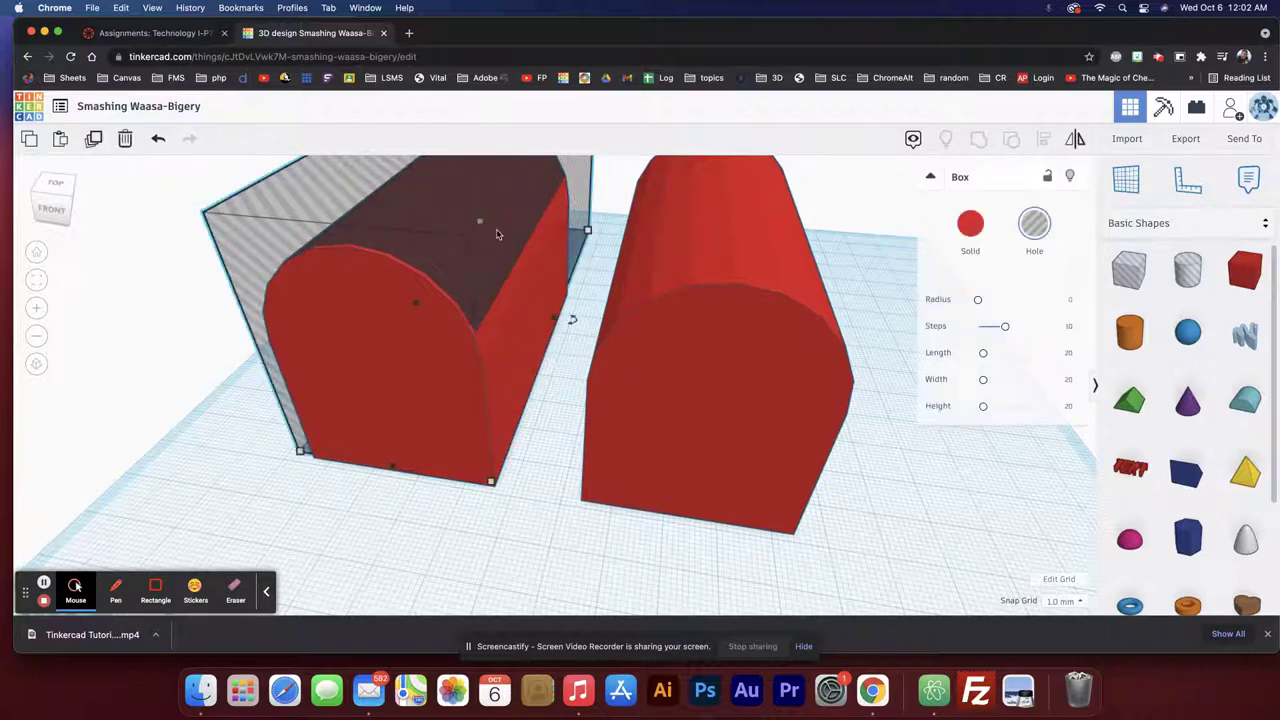
pyautogui.moveTo(553, 320)
pyautogui.moveTo(553, 320); pyautogui.dragTo(571, 316)
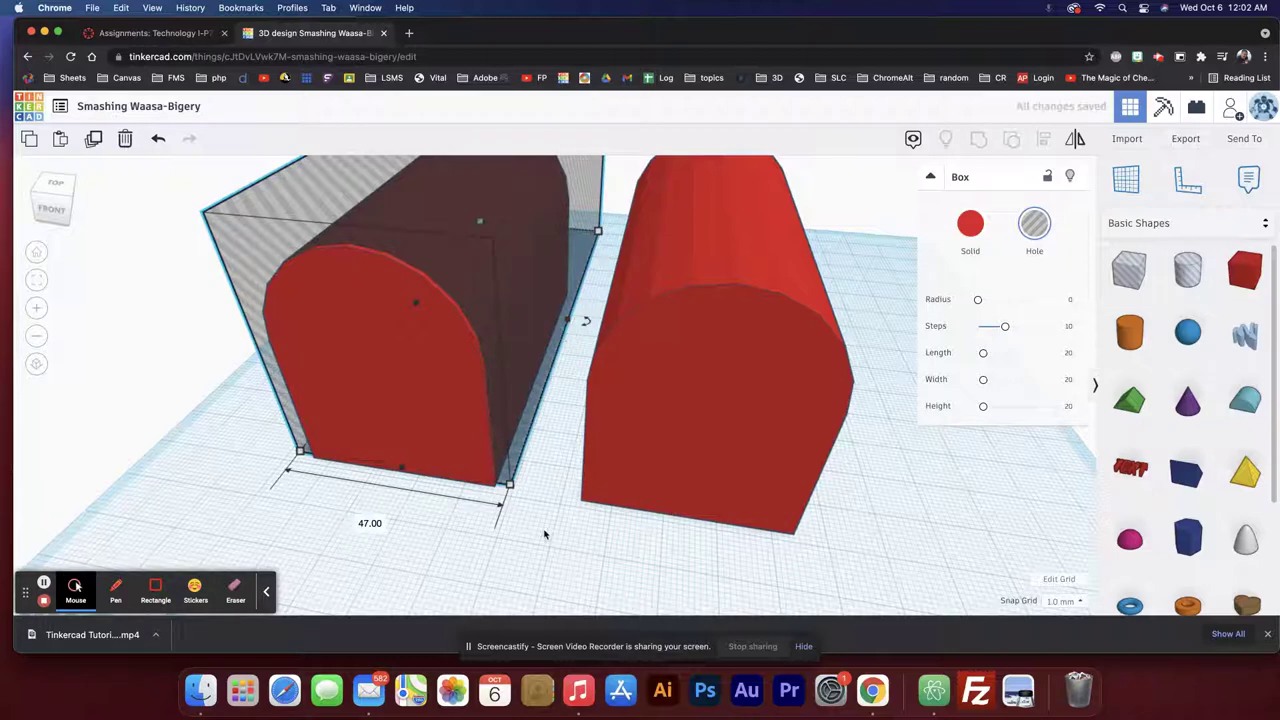
pyautogui.moveTo(526, 509); pyautogui.dragTo(406, 426)
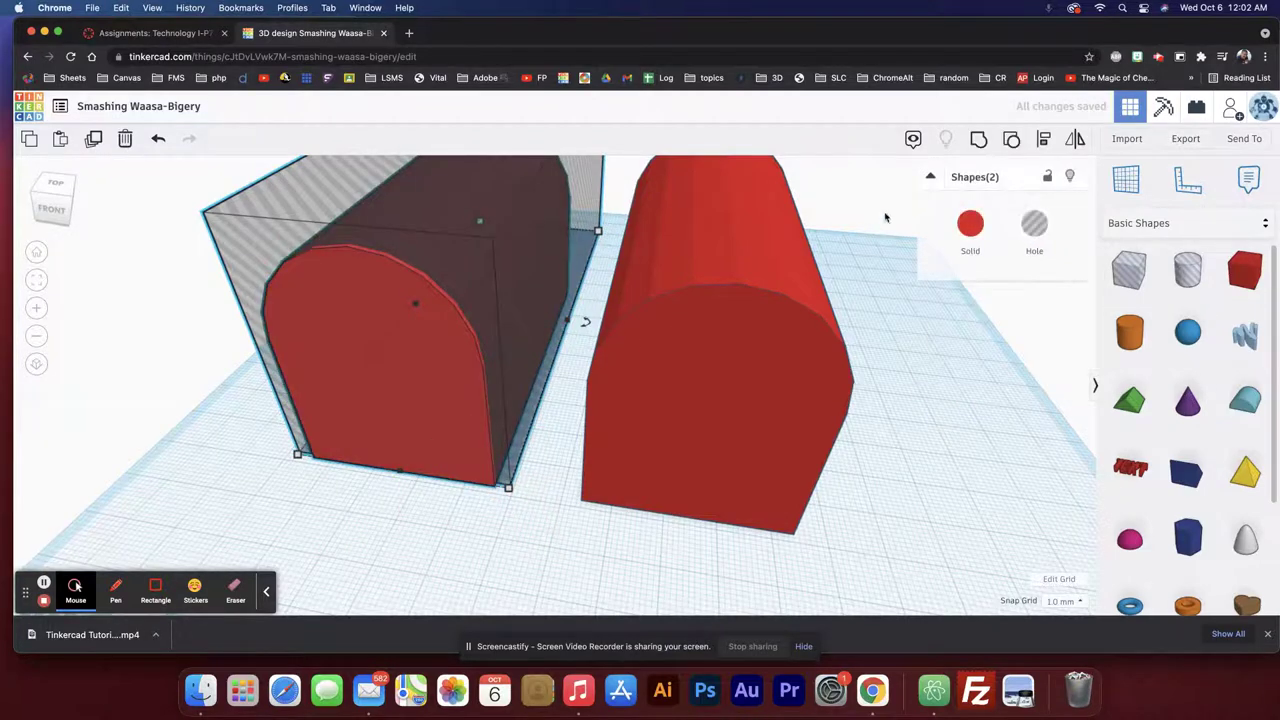
pyautogui.click(979, 139)
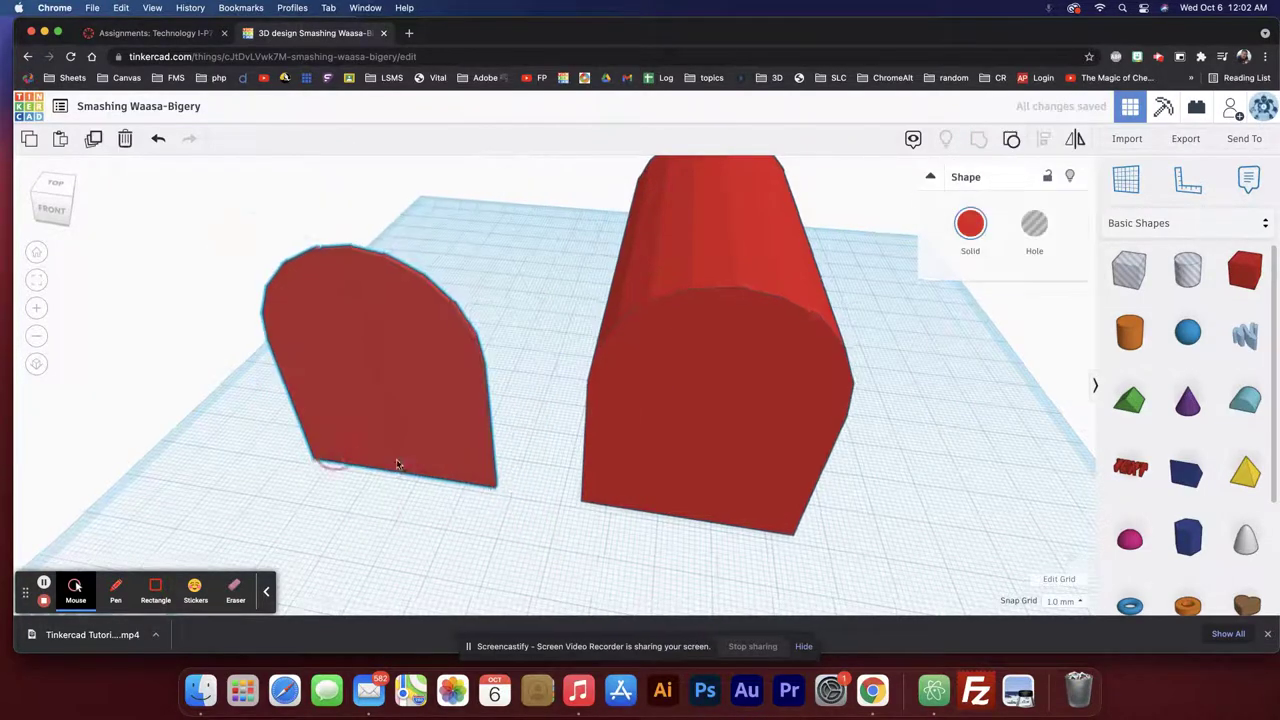
# Duplicate the thin front panel, align the copy with the front face of the other arched body, and make it a hole.
pyautogui.moveTo(400, 466); pyautogui.dragTo(654, 467, button='right')
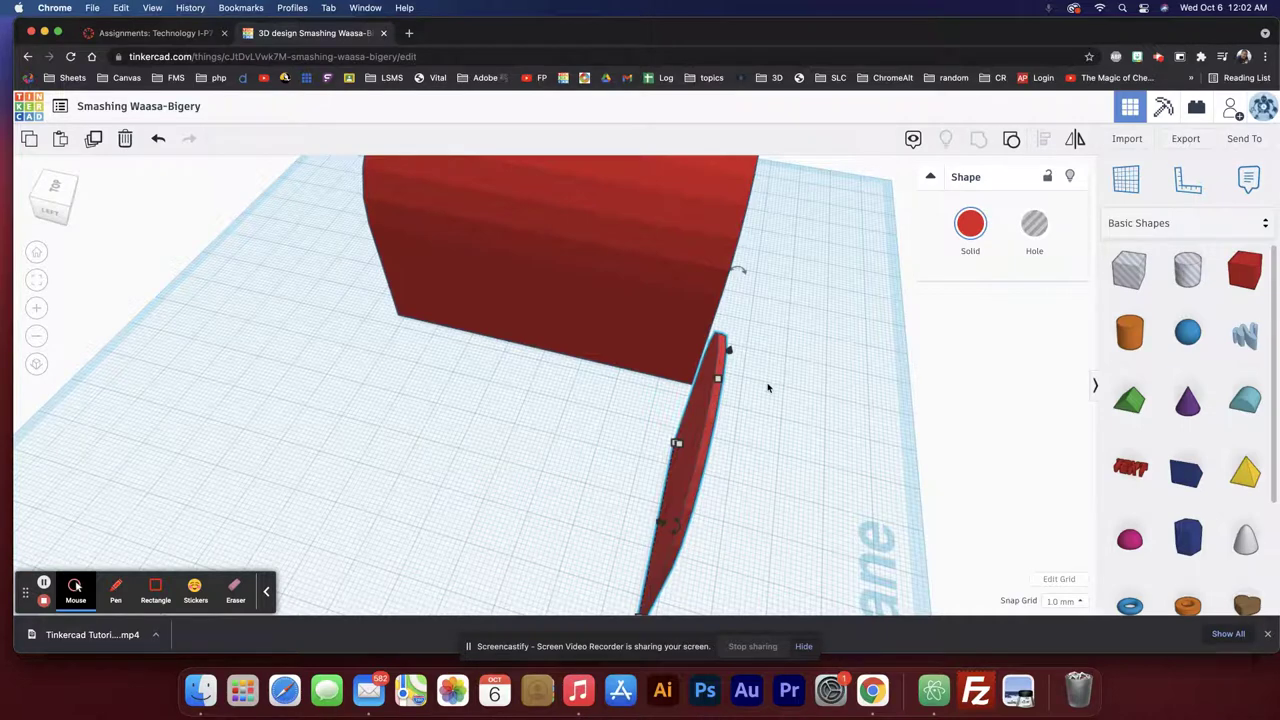
pyautogui.moveTo(768, 388); pyautogui.dragTo(606, 351, button='right')
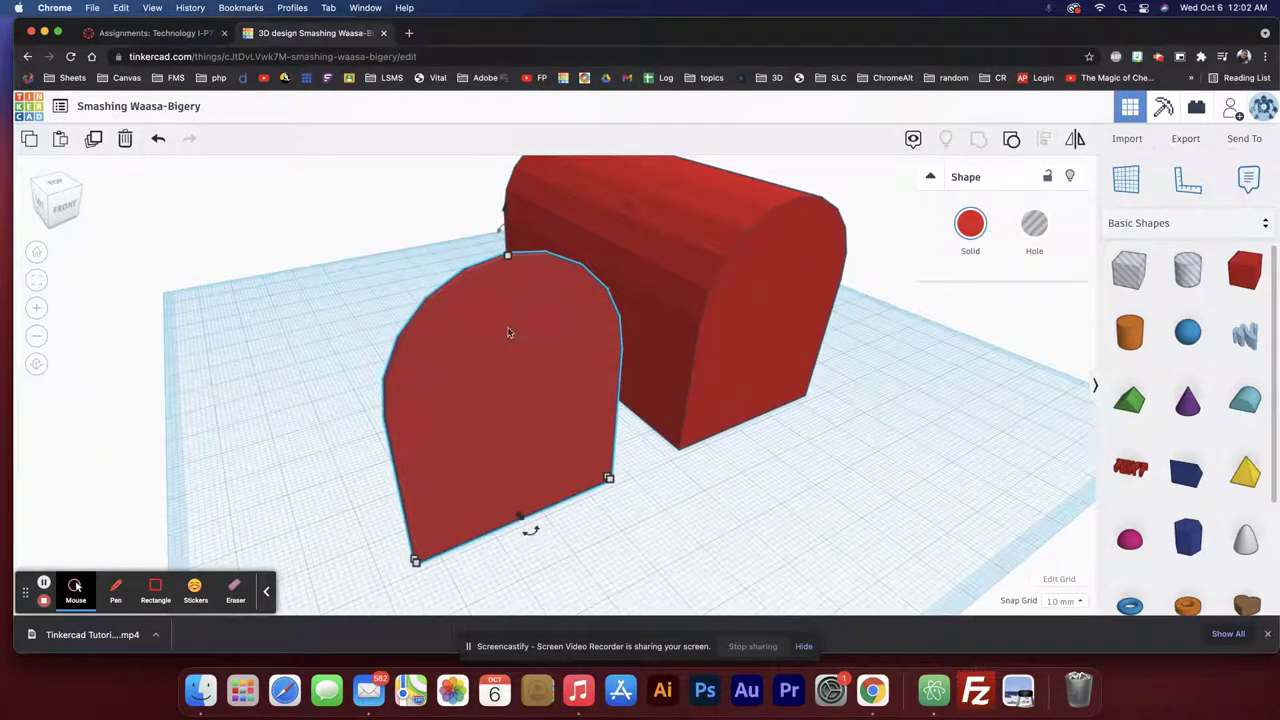
pyautogui.click(504, 367)
pyautogui.press('Up')
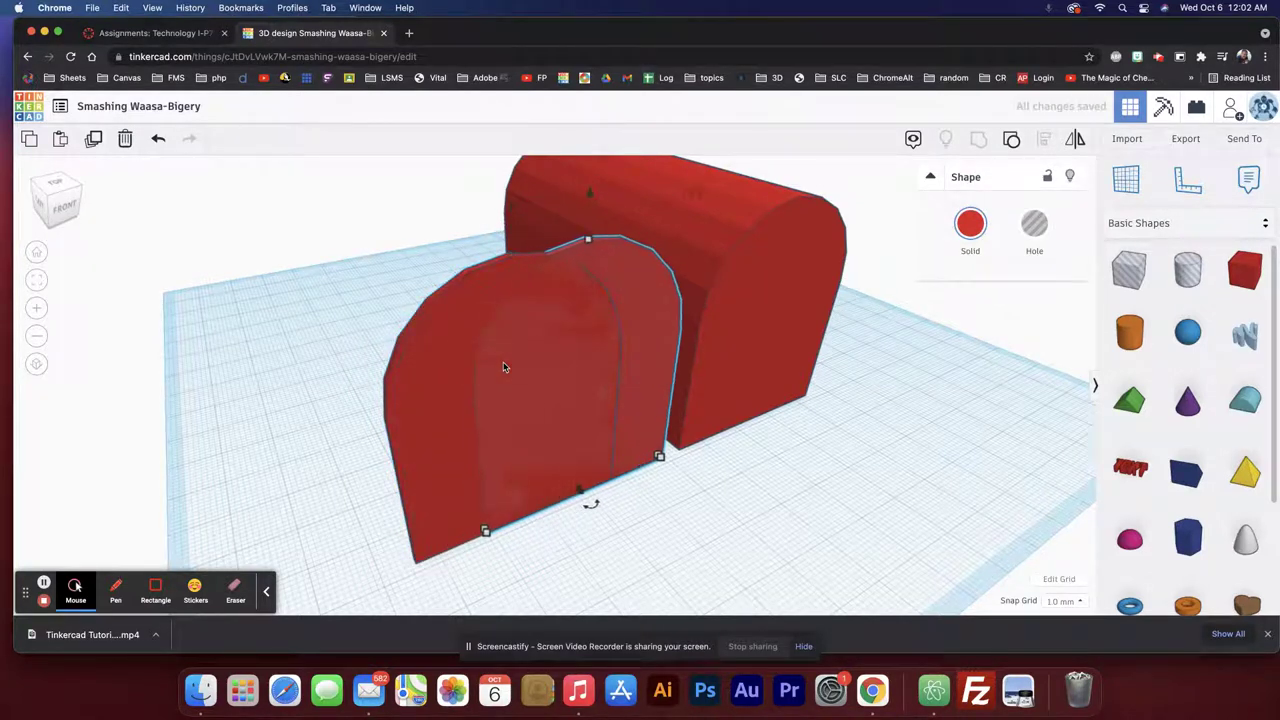
pyautogui.press('Up')
pyautogui.press('Down')
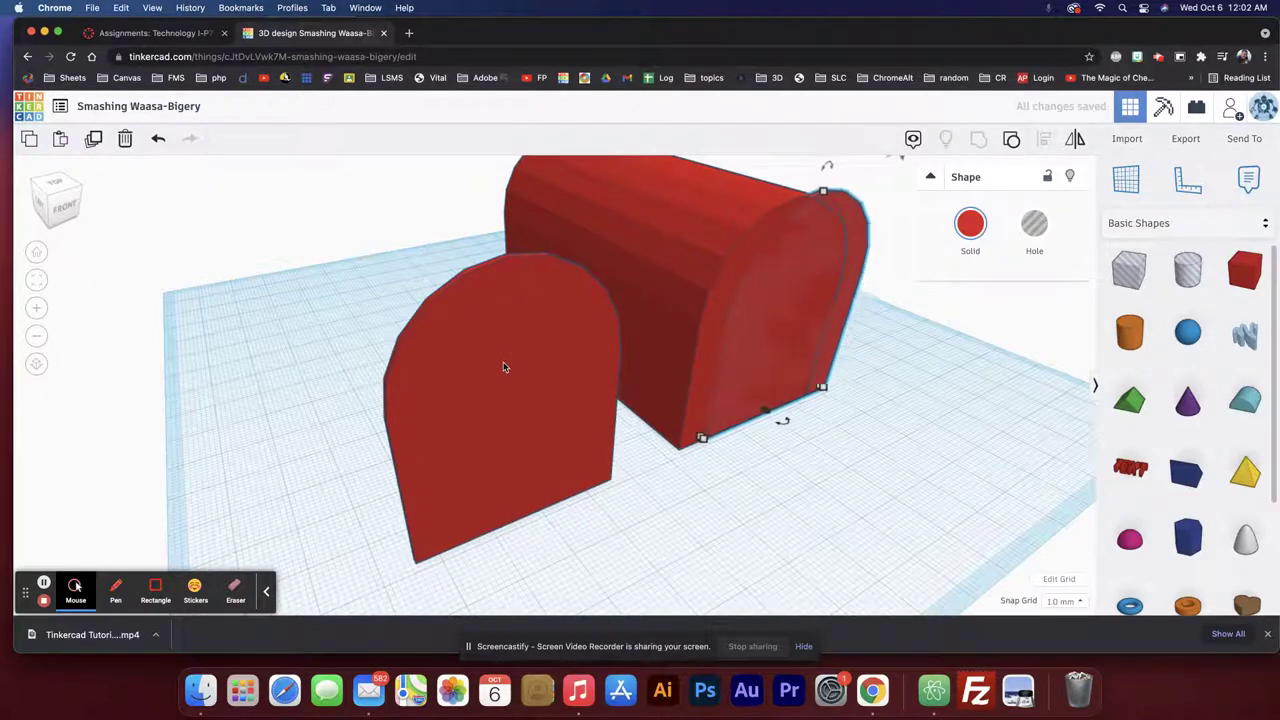
pyautogui.press('Up')
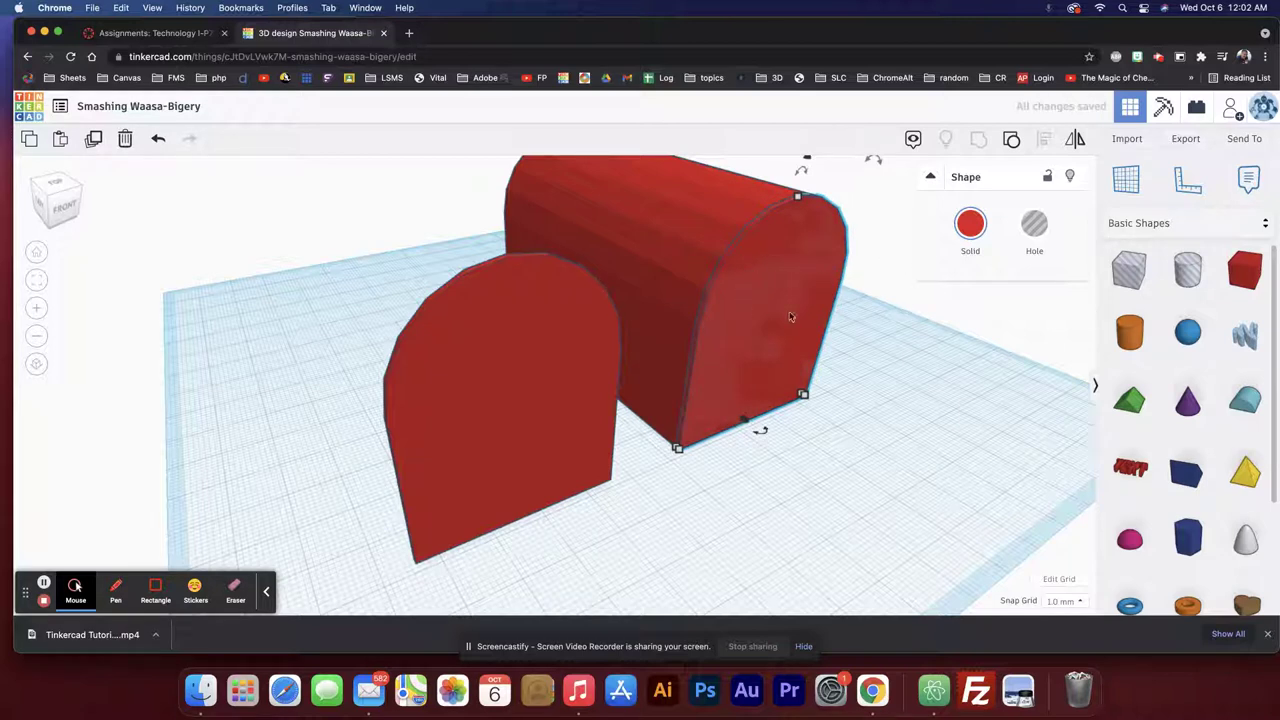
pyautogui.click(1036, 224)
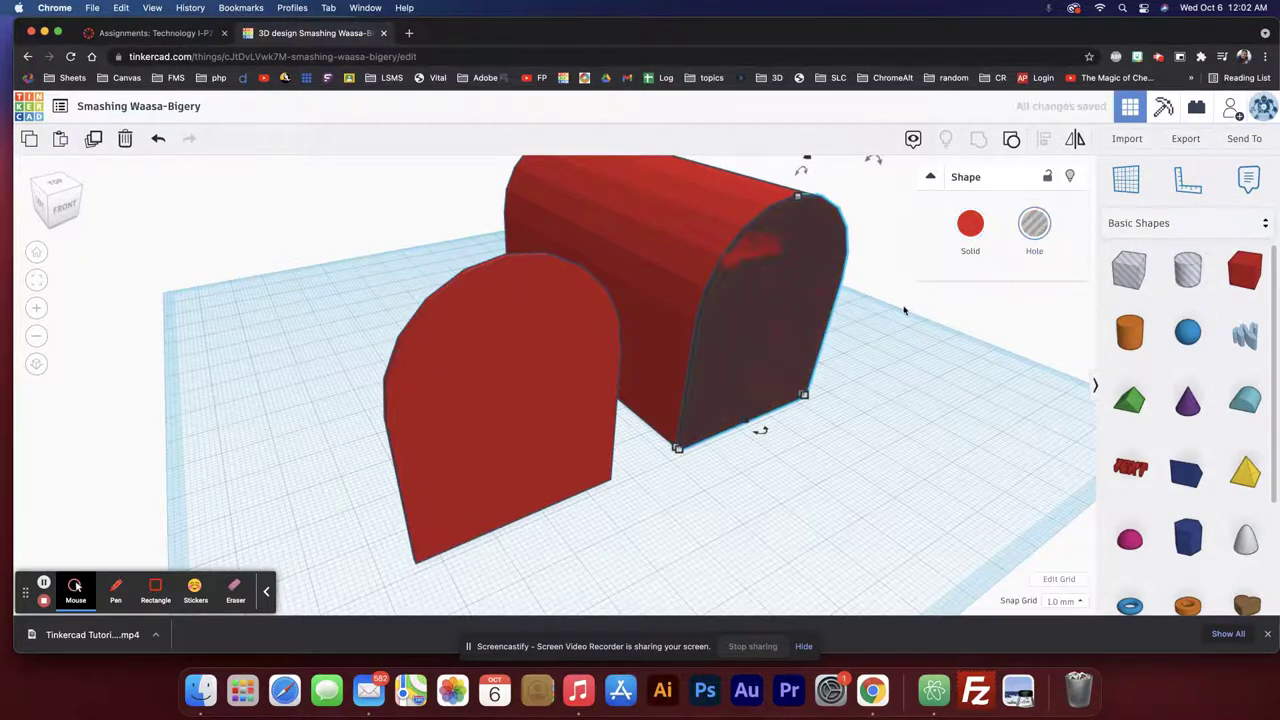
# Try opening the arched body's front by grouping it with the thin panel hole, and undo the grouping.
pyautogui.moveTo(887, 315); pyautogui.dragTo(894, 349, button='right')
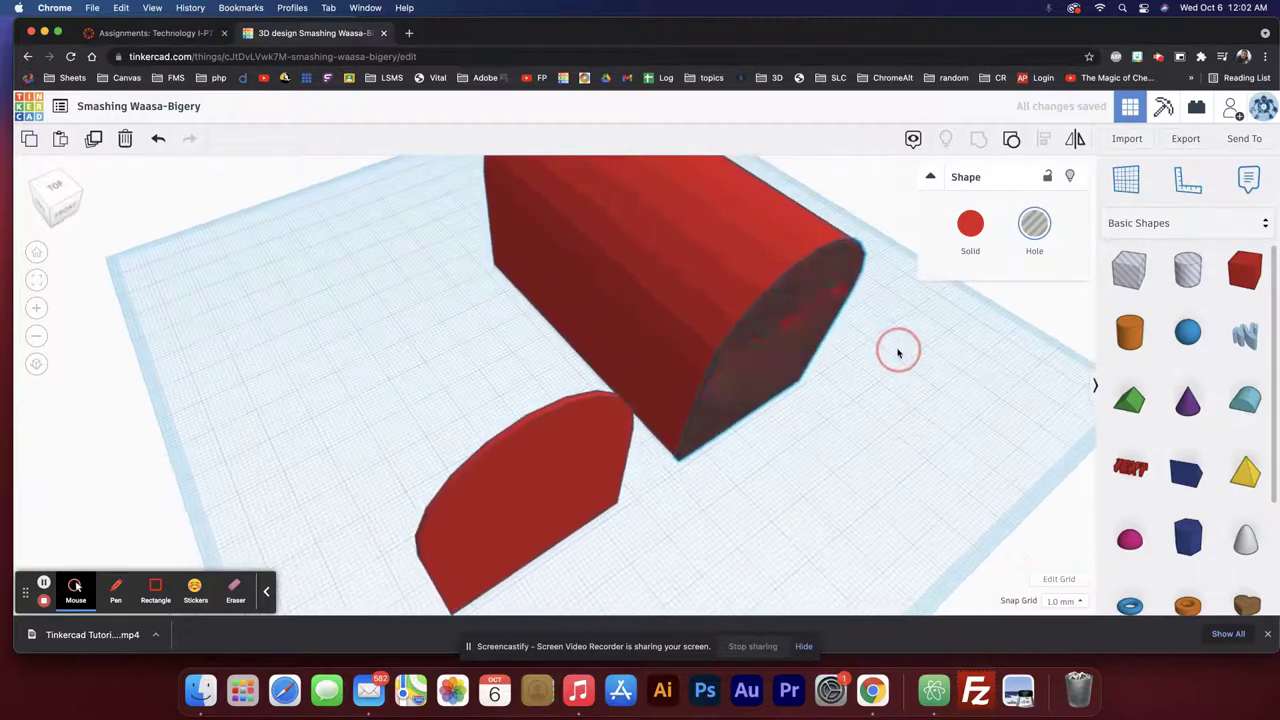
pyautogui.keyDown('shift'); pyautogui.click(740, 310); pyautogui.keyUp('shift')
pyautogui.click(978, 140)
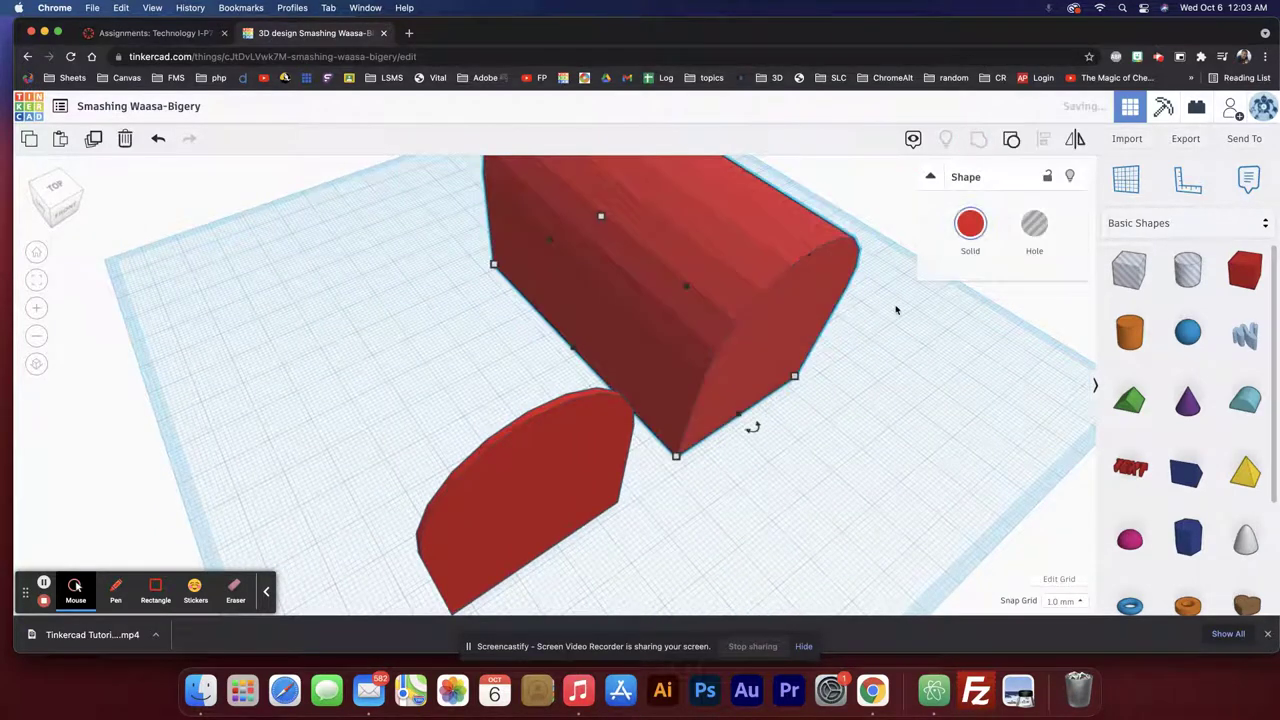
pyautogui.moveTo(887, 327); pyautogui.dragTo(913, 322, button='right')
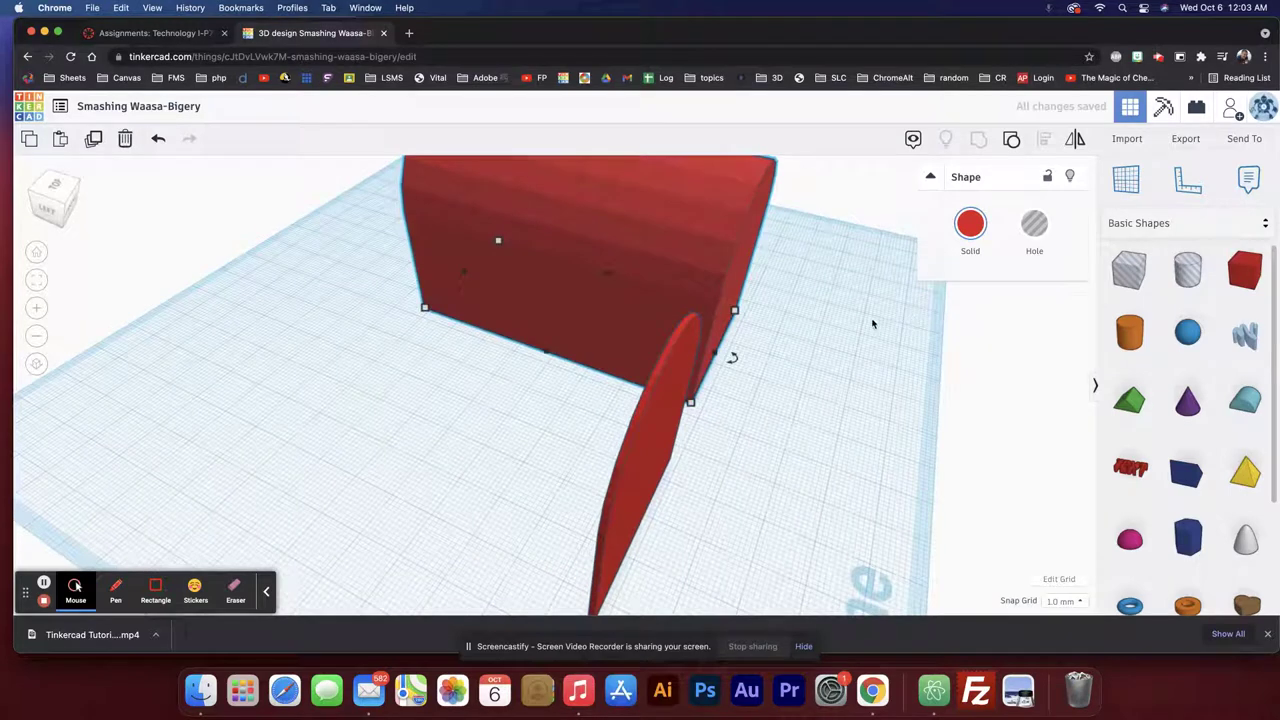
pyautogui.click(869, 320)
pyautogui.click(826, 292)
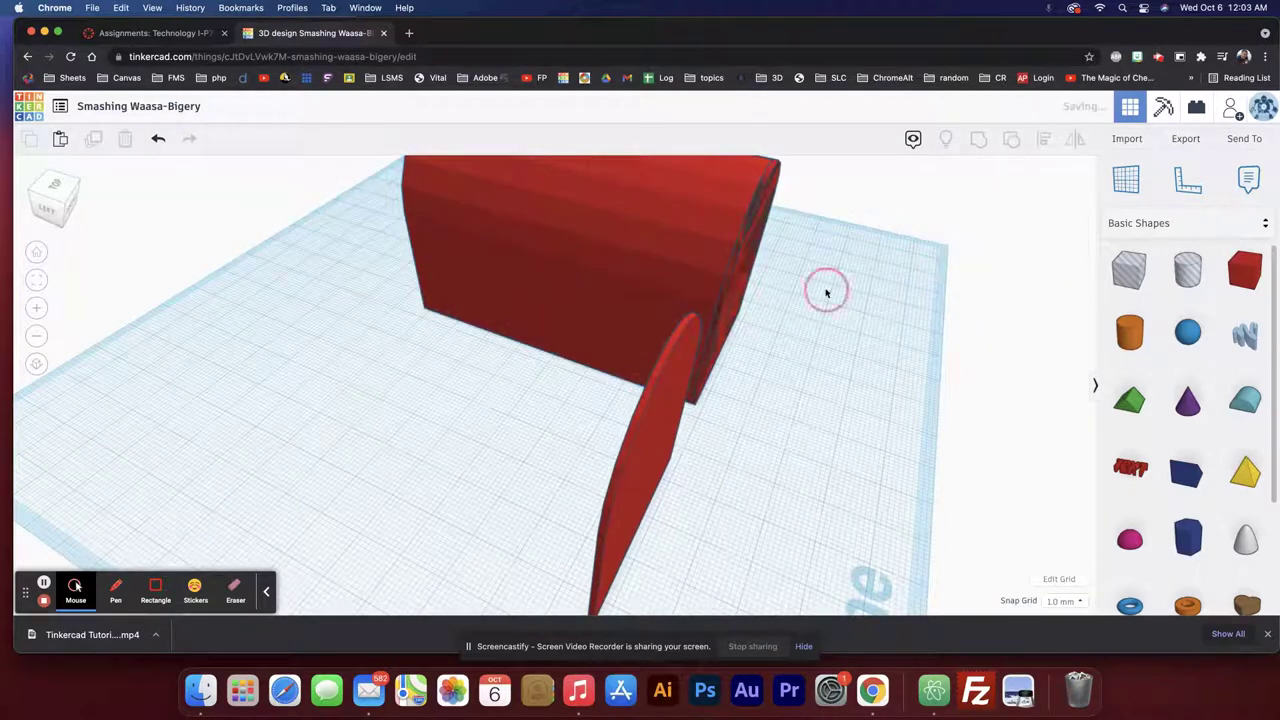
pyautogui.click(876, 258)
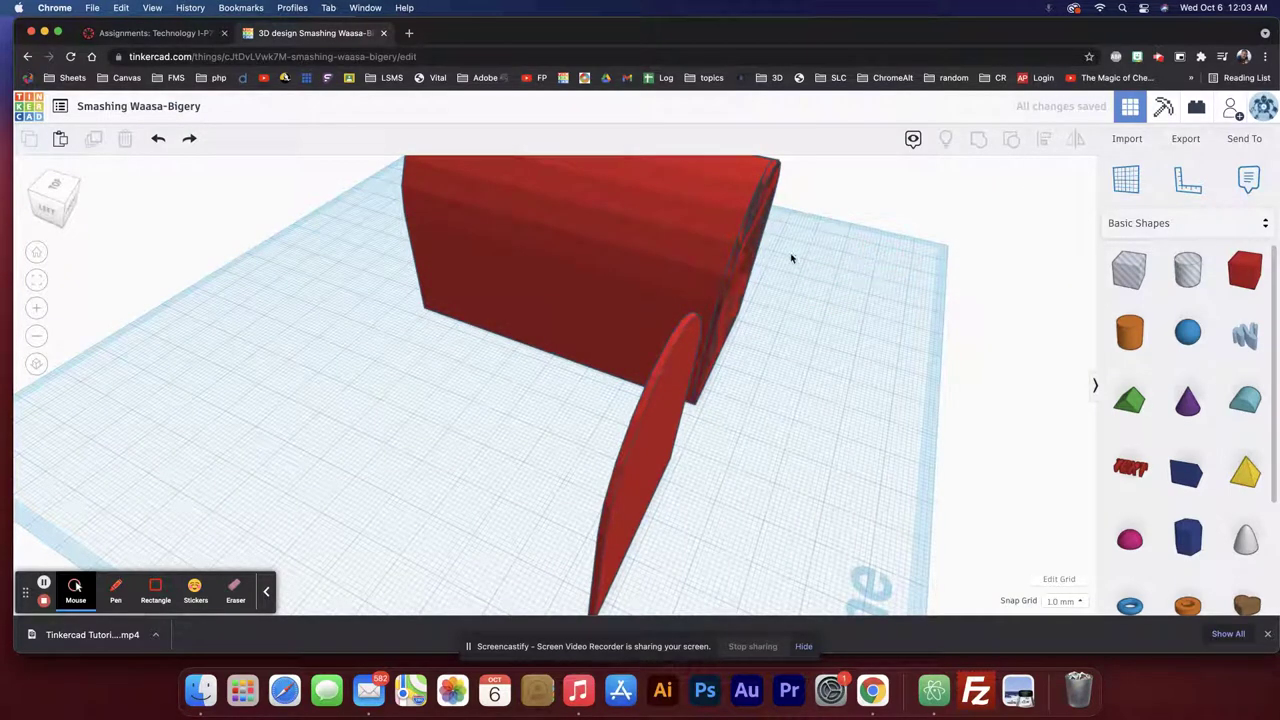
# Thicken the panel hole to 2 mm by stretching its back edge into the arched body.
pyautogui.click(740, 246)
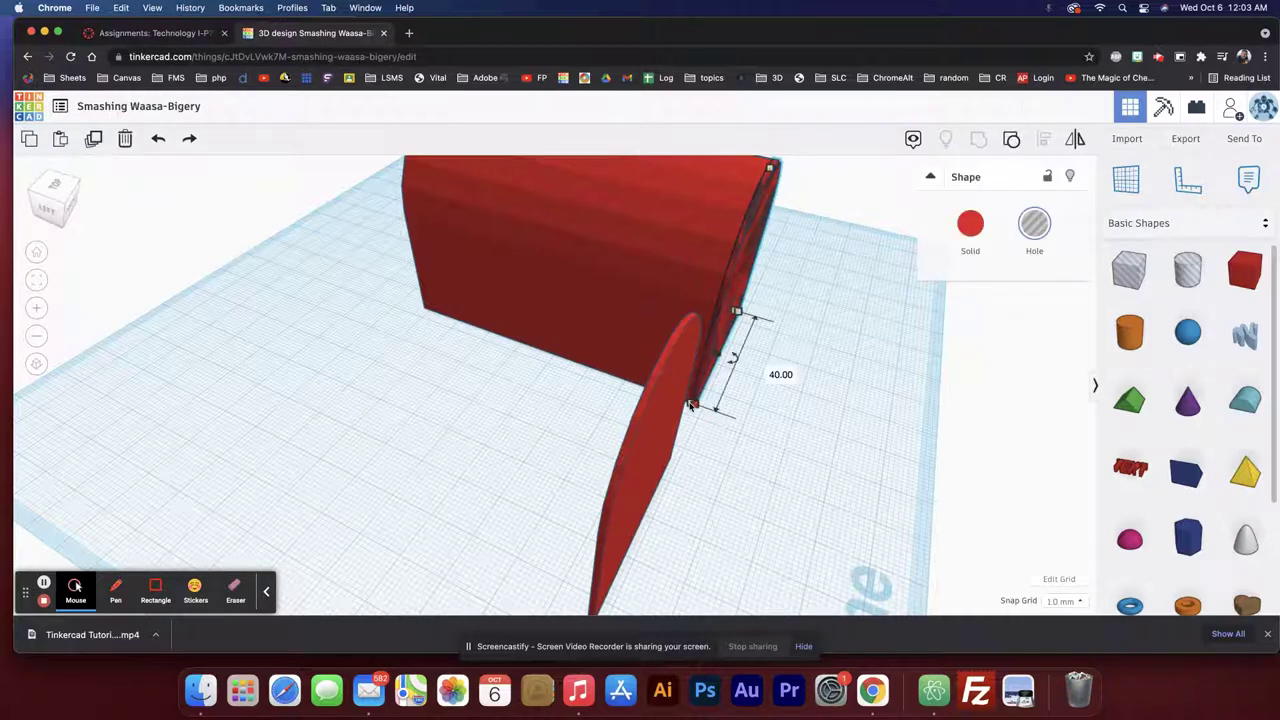
pyautogui.scroll(5, 690, 405)
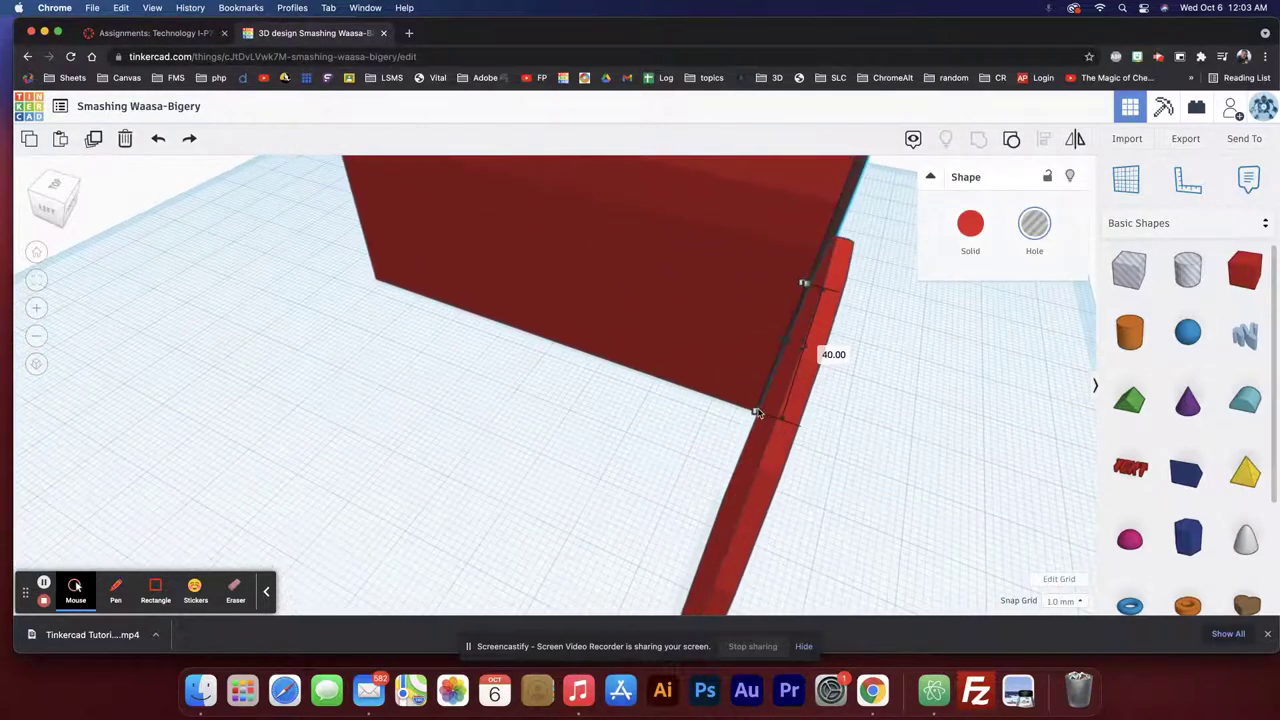
pyautogui.scroll(3, 751, 409)
pyautogui.click(717, 400)
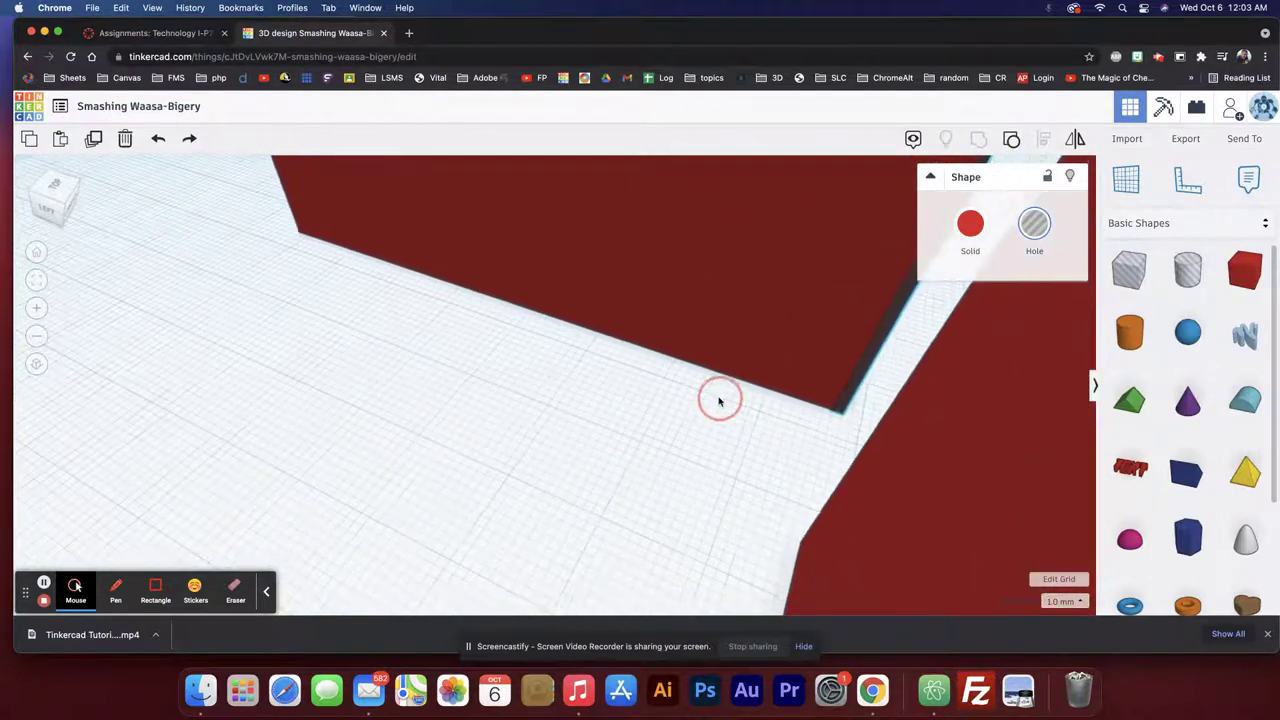
pyautogui.scroll(5, 700, 400)
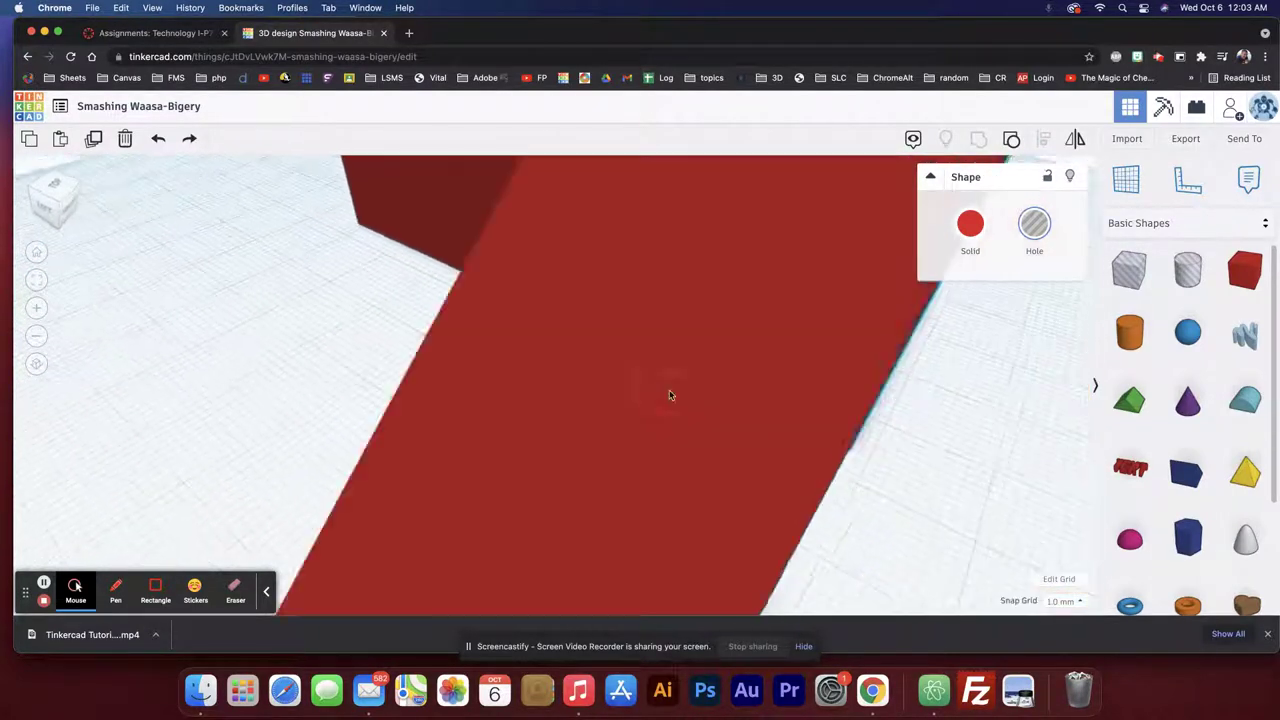
pyautogui.click(828, 472)
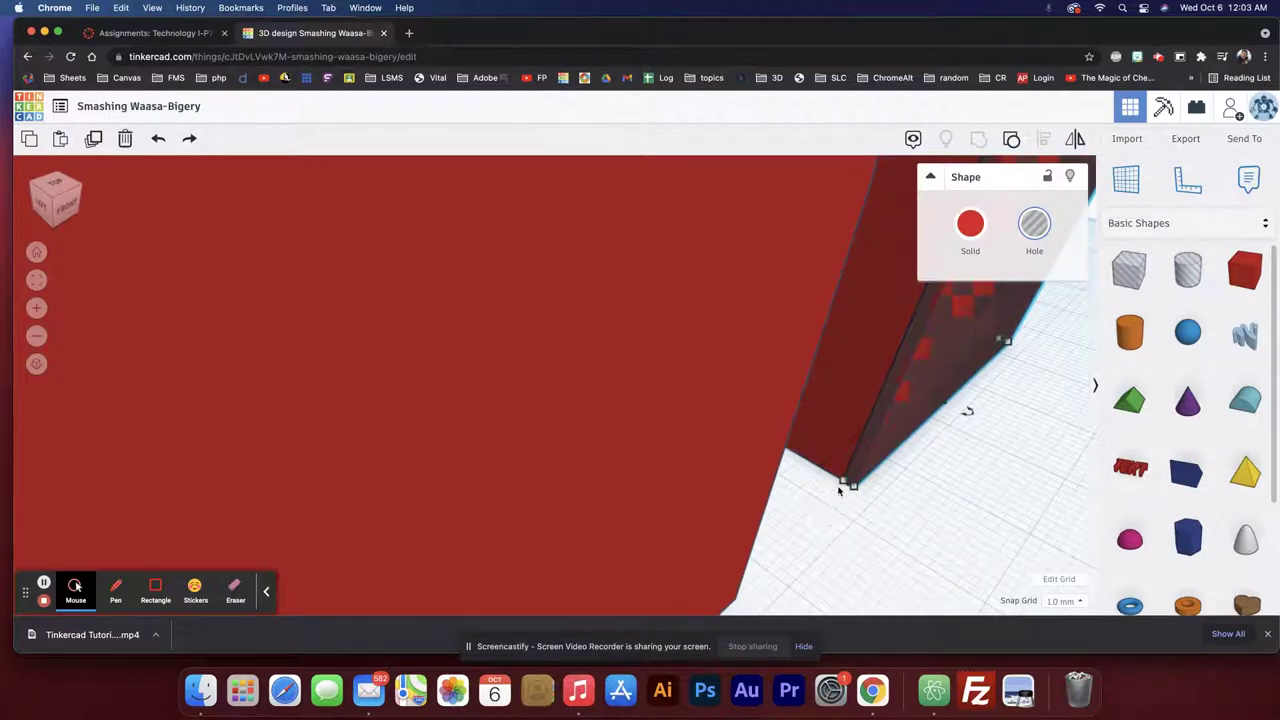
pyautogui.moveTo(841, 487); pyautogui.dragTo(843, 485)
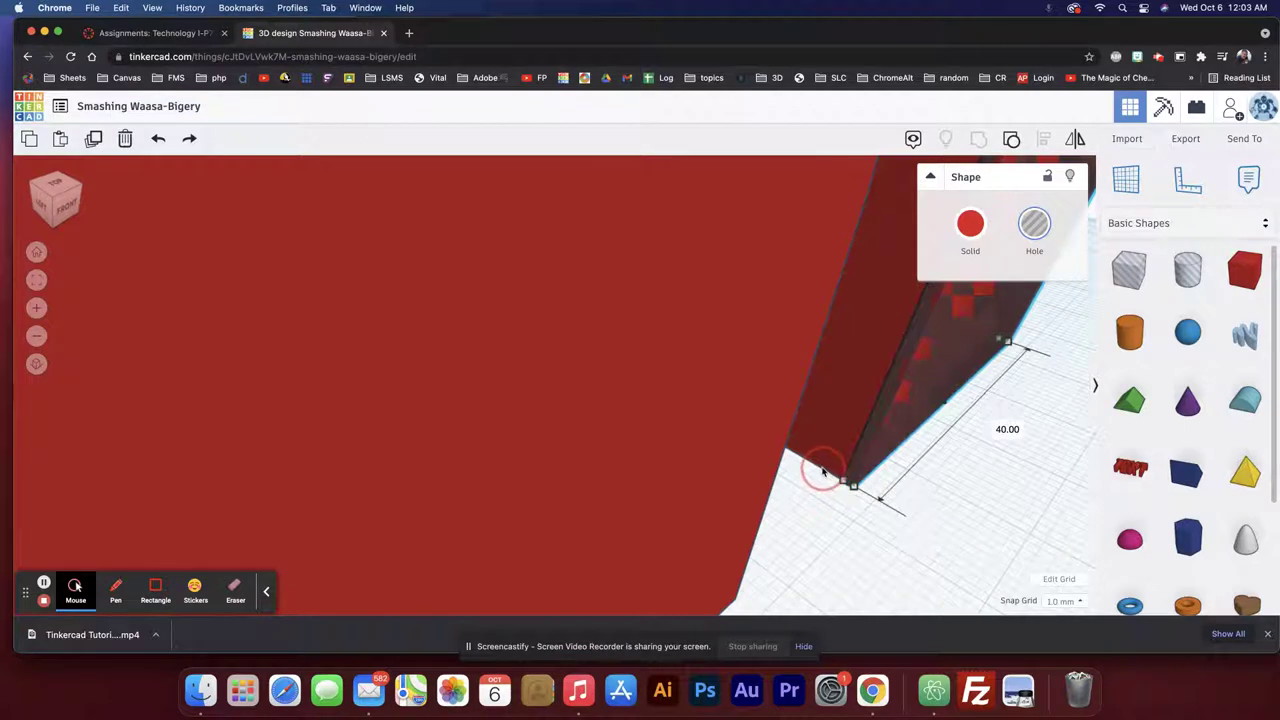
pyautogui.moveTo(812, 466); pyautogui.dragTo(836, 481)
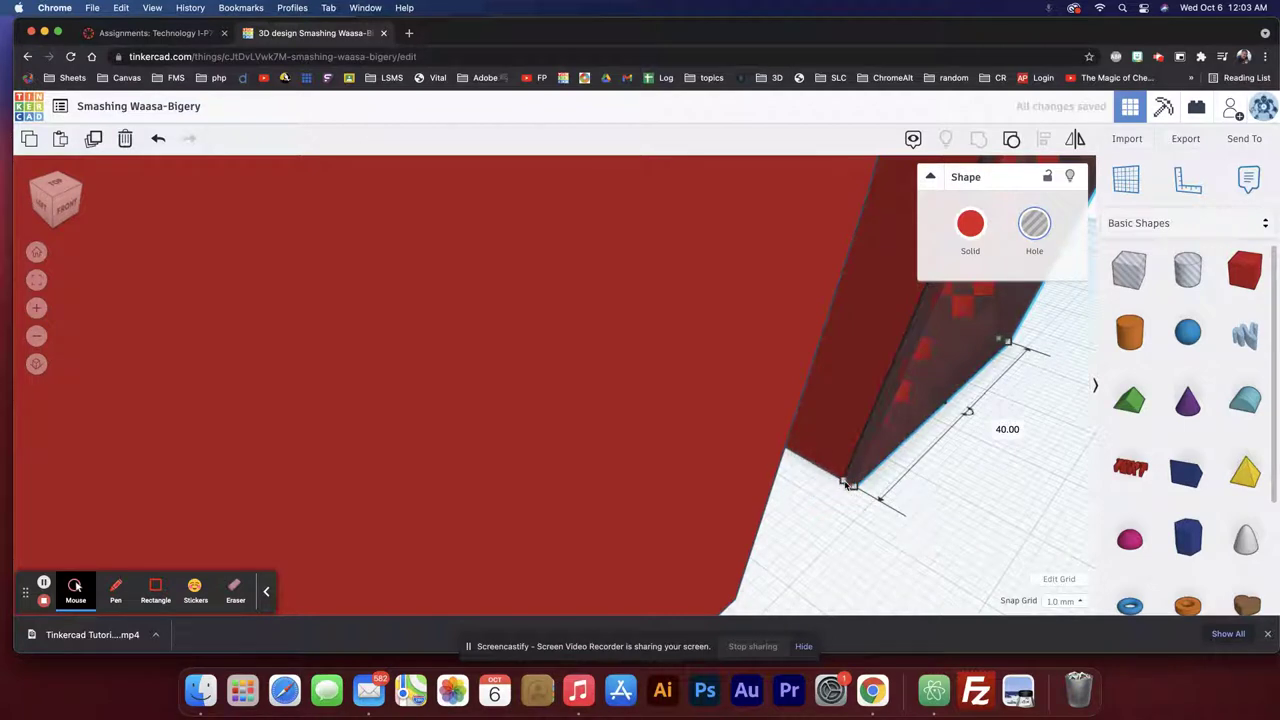
pyautogui.click(838, 480)
pyautogui.click(840, 482)
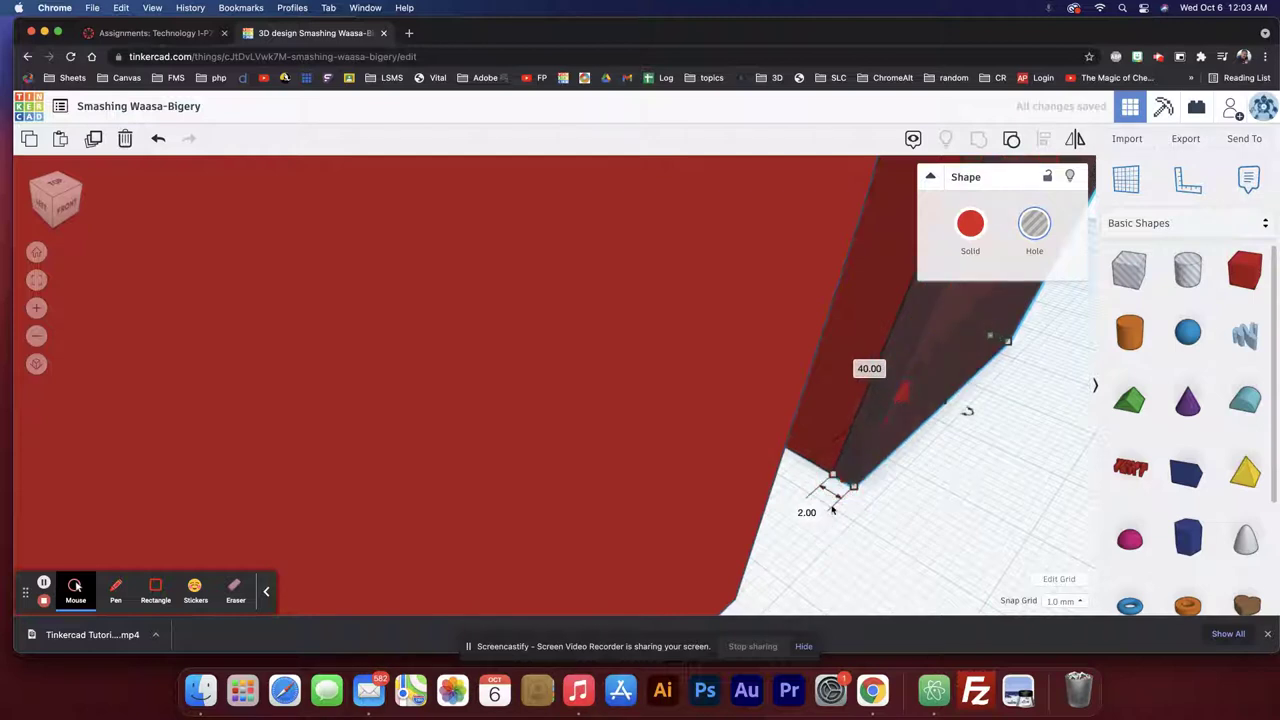
# Group the thickened panel hole with the arched body to cut its front open.
pyautogui.moveTo(943, 473); pyautogui.dragTo(922, 495, button='right')
pyautogui.scroll(-5, 926, 497)
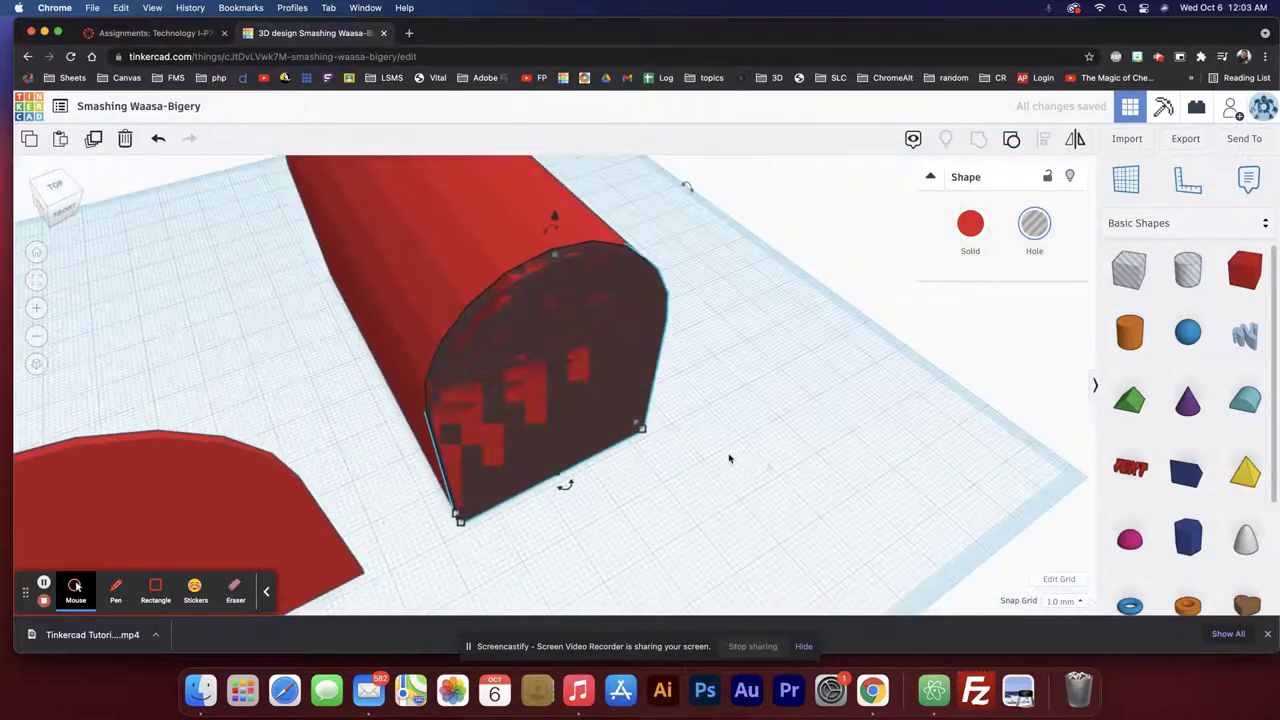
pyautogui.moveTo(669, 457); pyautogui.dragTo(648, 463, button='right')
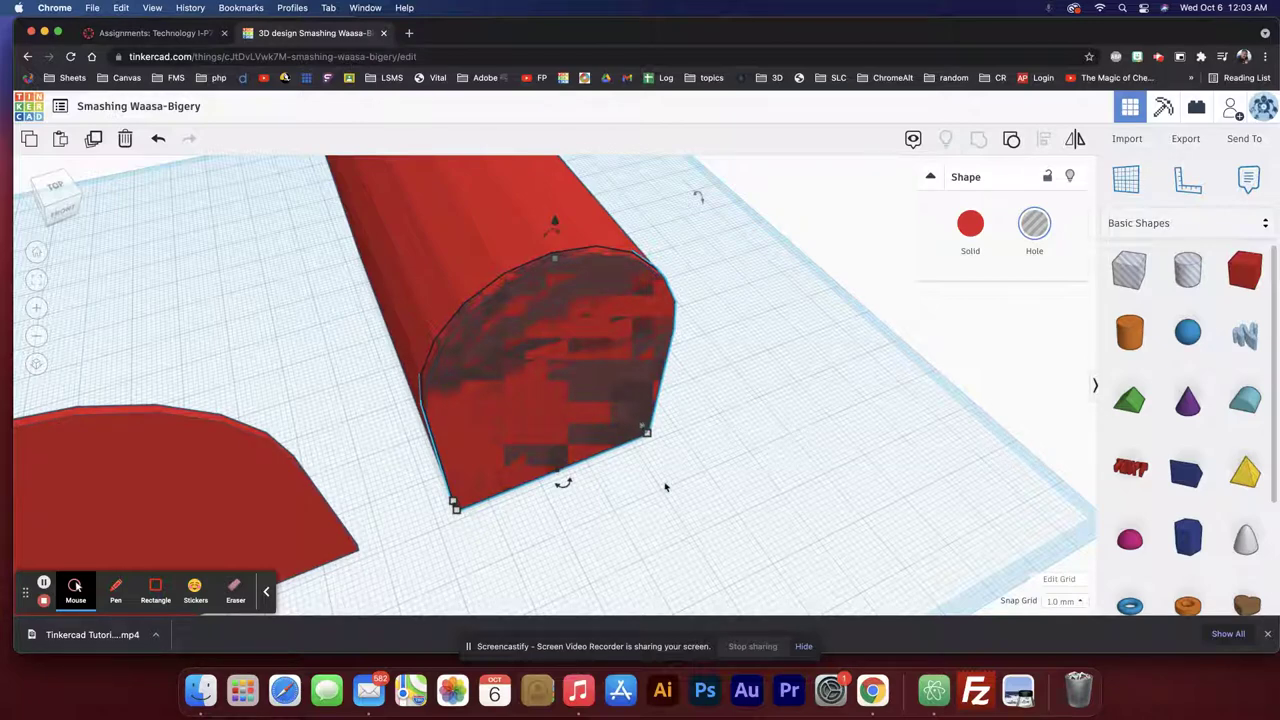
pyautogui.keyDown('shift'); pyautogui.click(662, 268); pyautogui.keyUp('shift')
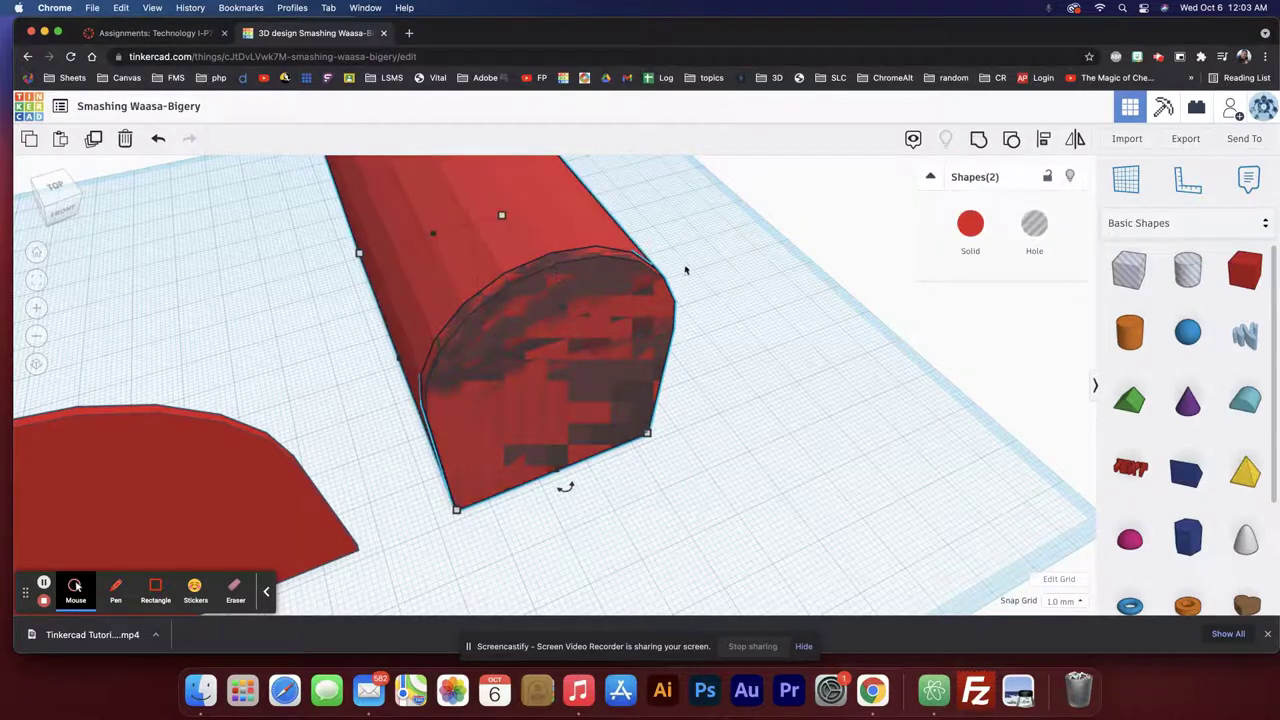
pyautogui.click(978, 141)
pyautogui.moveTo(720, 365); pyautogui.dragTo(371, 364, button='right')
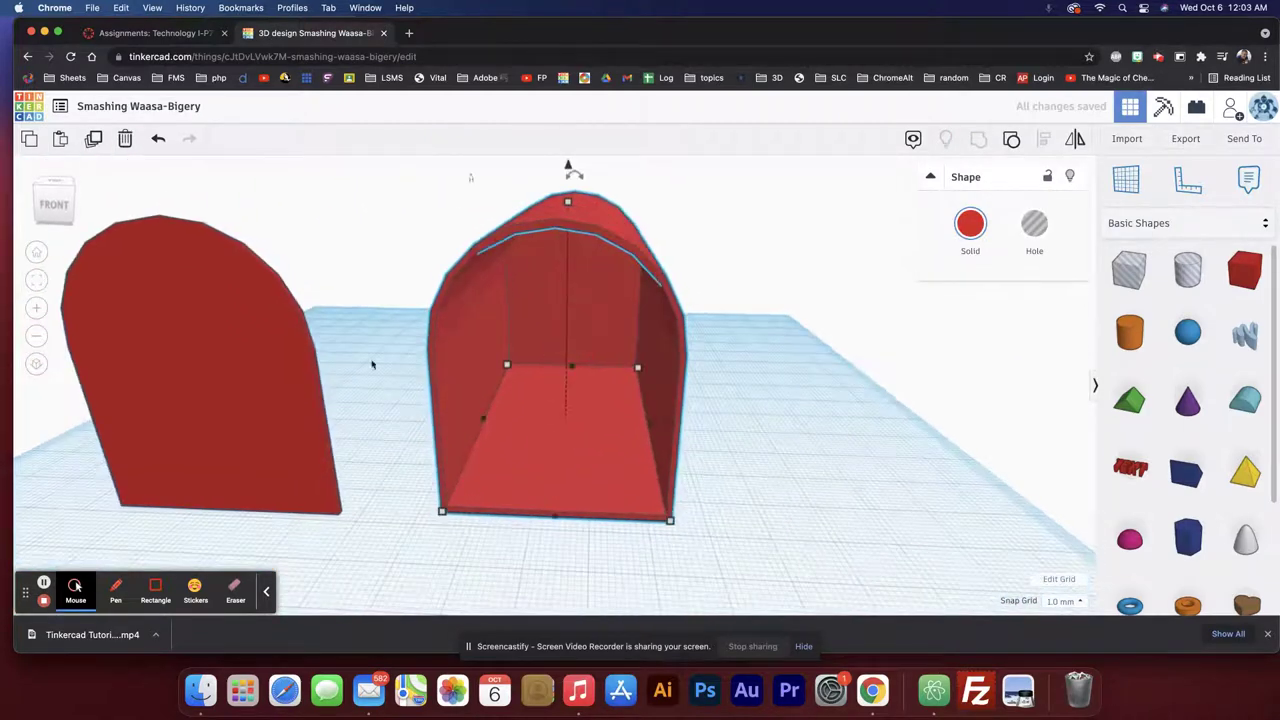
# Move the separate arched panel in front of the body's opening and bring it up against the body's front edge.
pyautogui.click(229, 350)
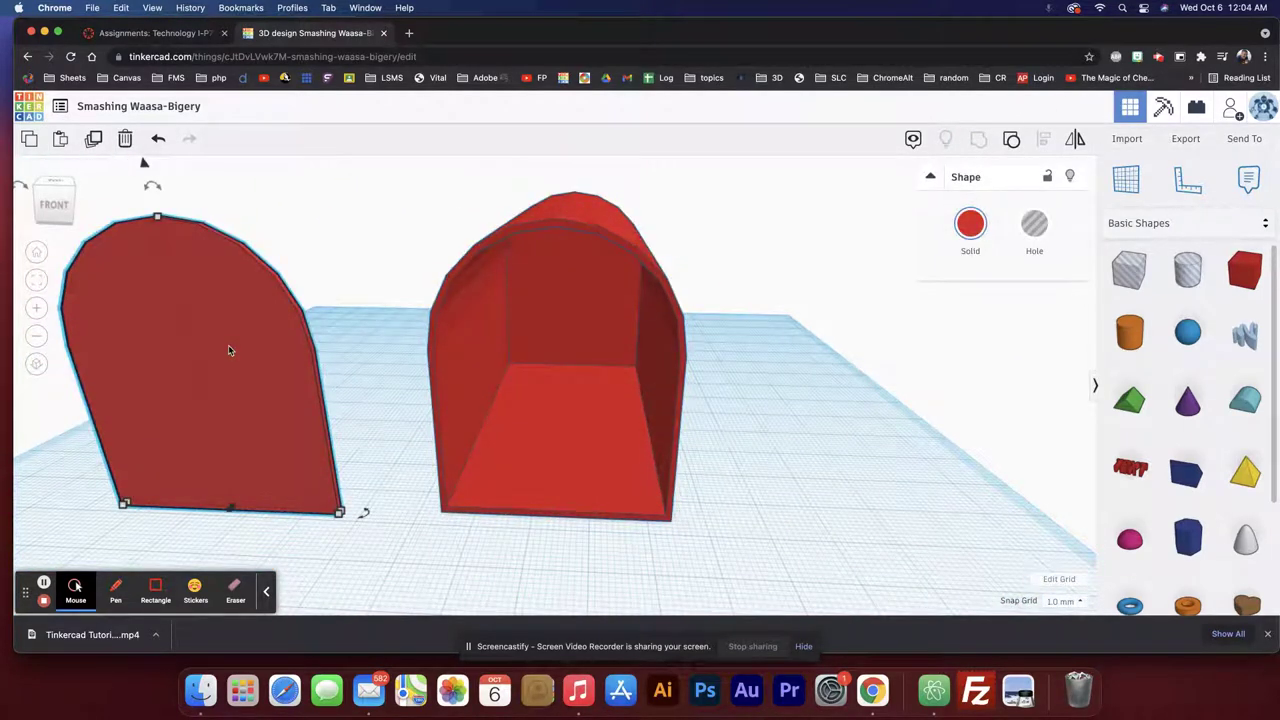
pyautogui.press('super+z')
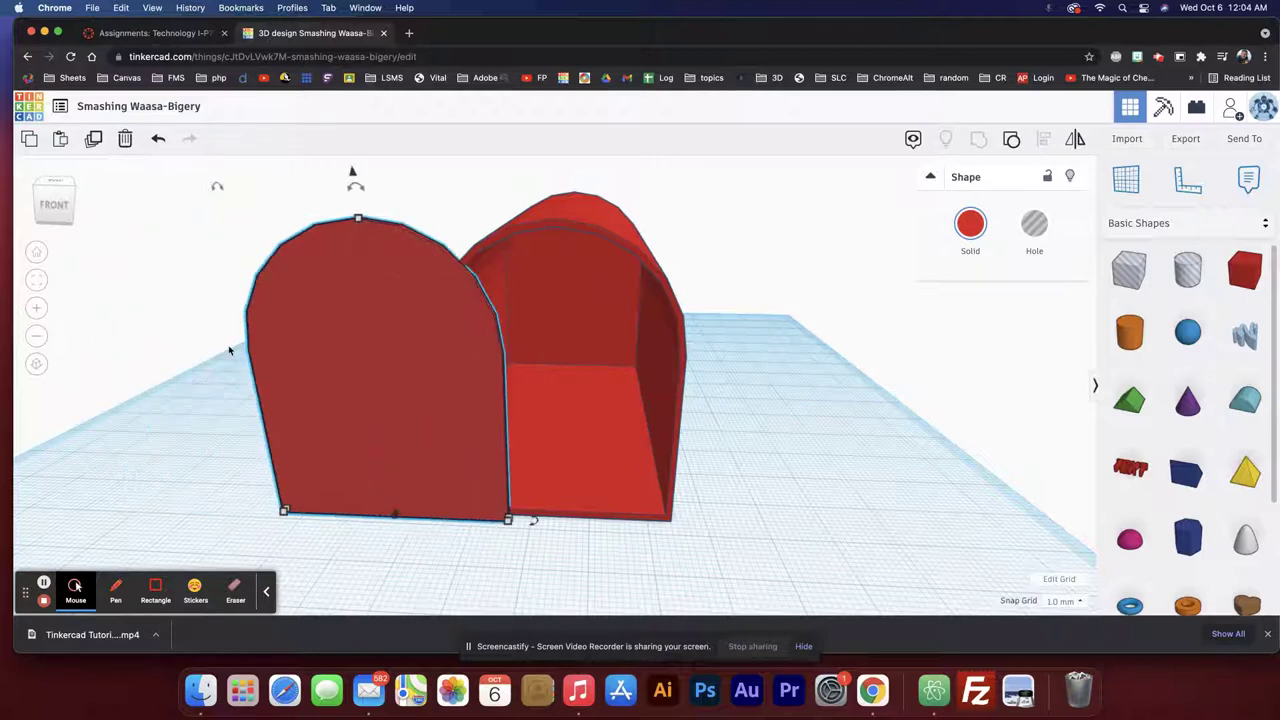
pyautogui.press('Right')
pyautogui.press('Right')
pyautogui.press('Right')
pyautogui.press('Right')
pyautogui.press('Right')
pyautogui.press('Right')
pyautogui.press('Right')
pyautogui.press('Right')
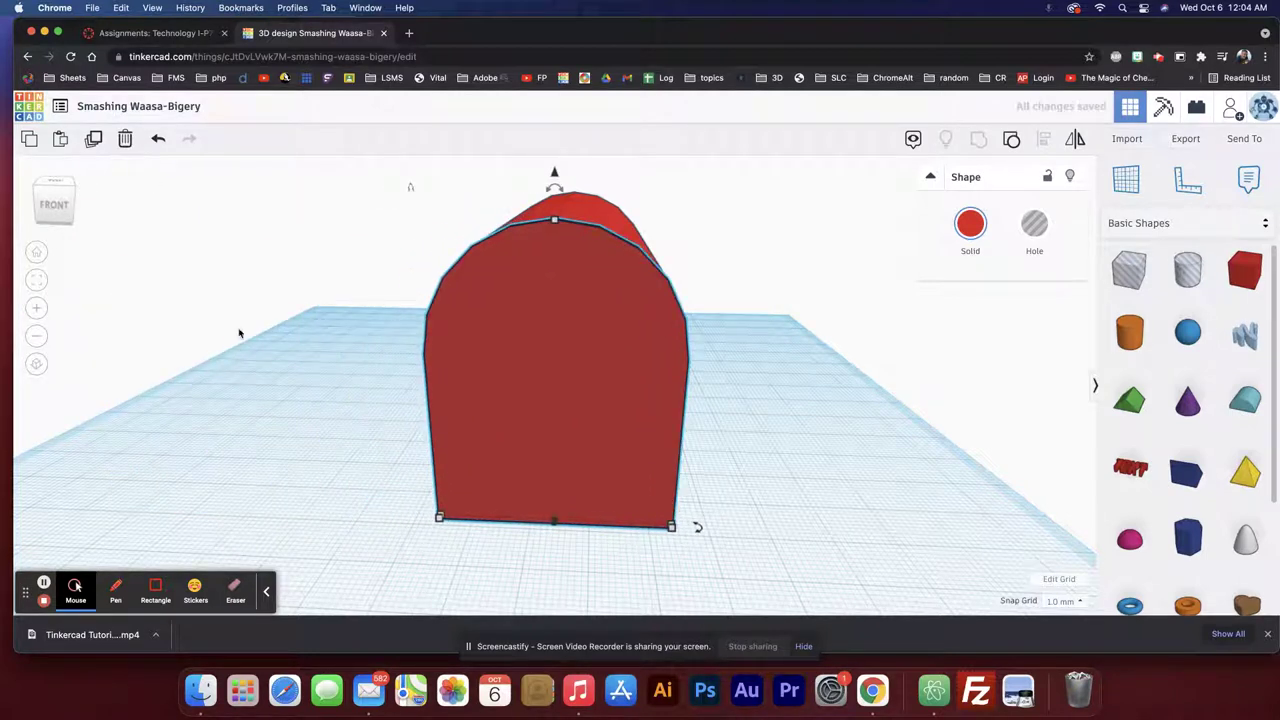
pyautogui.moveTo(422, 368); pyautogui.dragTo(765, 334, button='right')
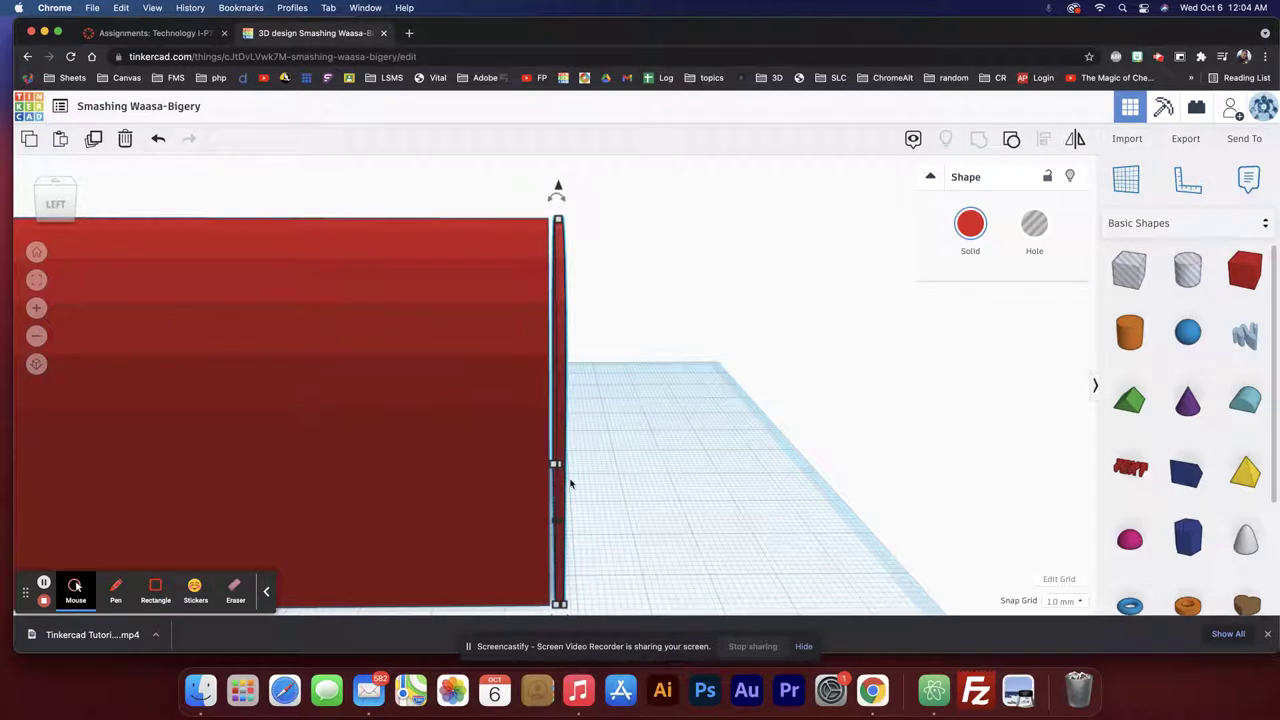
pyautogui.press('Left')
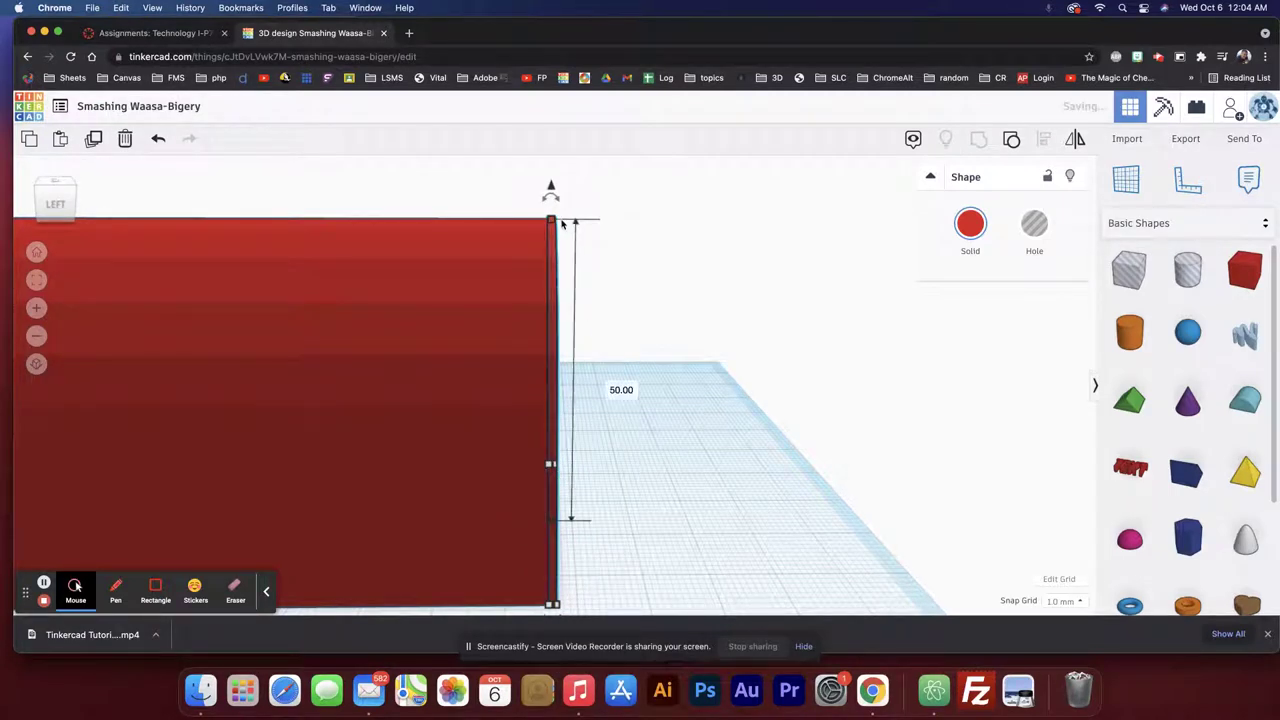
# Tilt the panel 70° forward into an open-door position and drop it onto the workplane.
pyautogui.moveTo(556, 200)
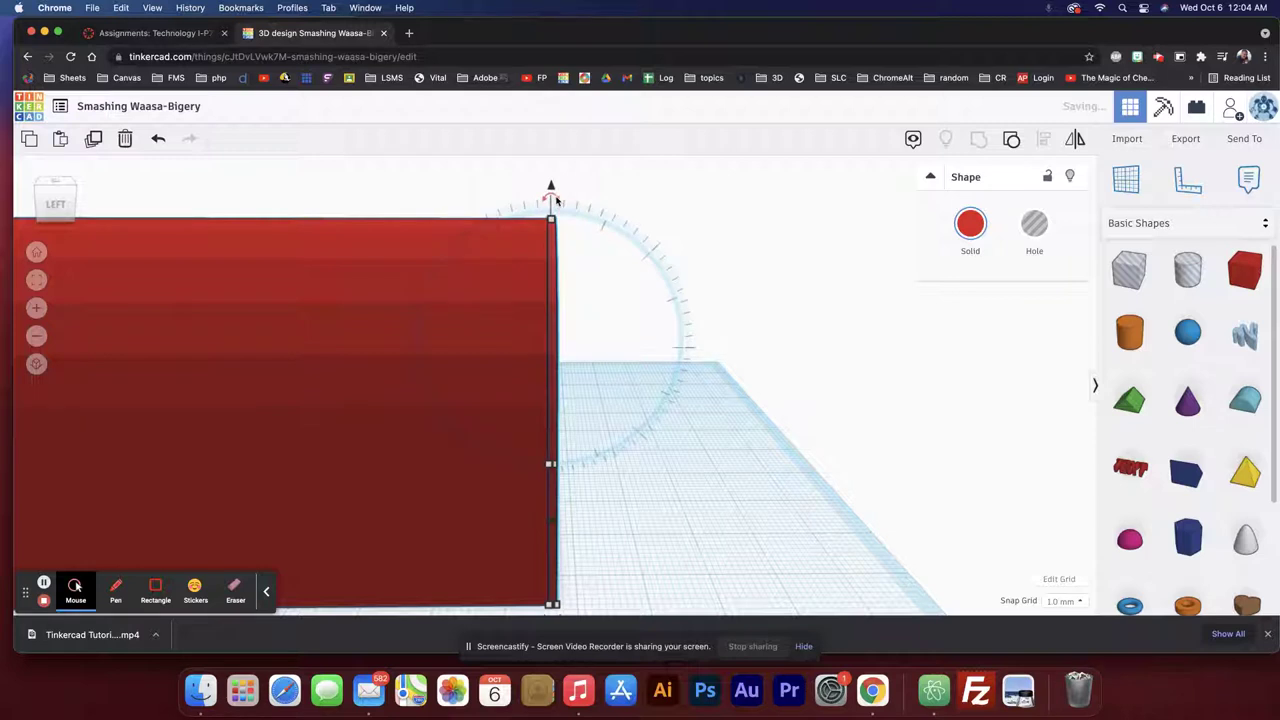
pyautogui.moveTo(556, 200); pyautogui.dragTo(759, 282)
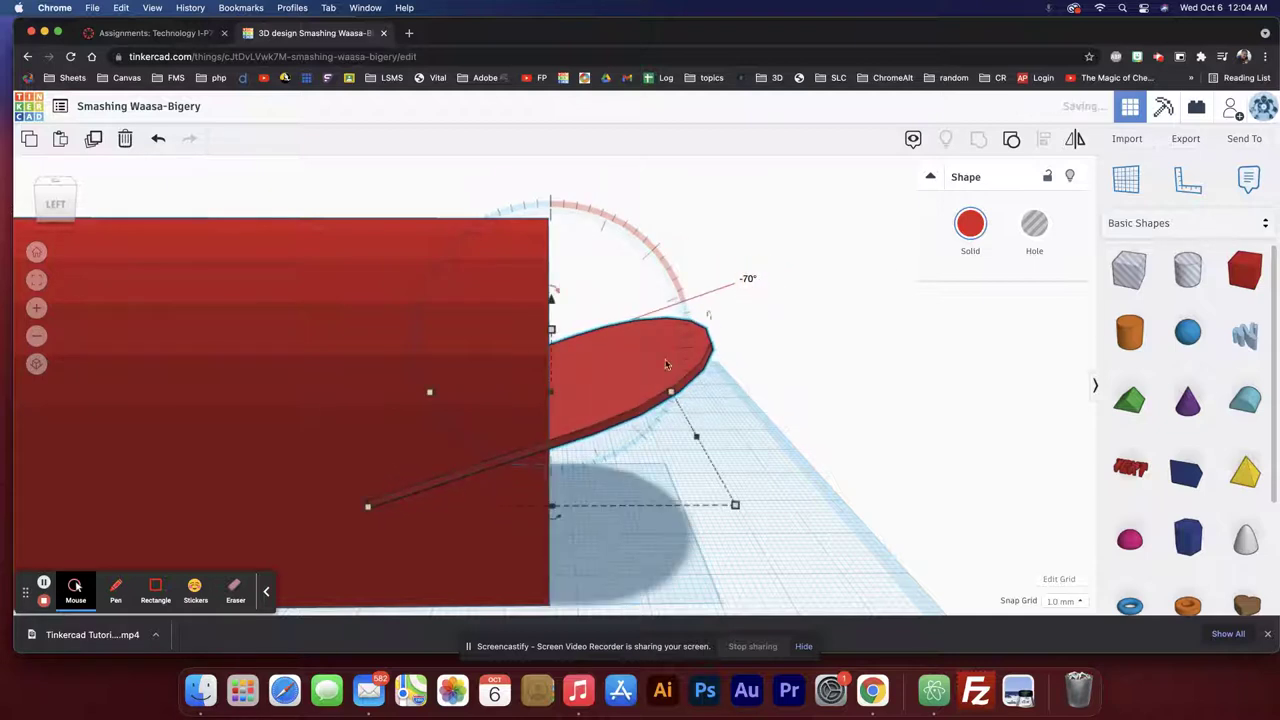
pyautogui.press('d')
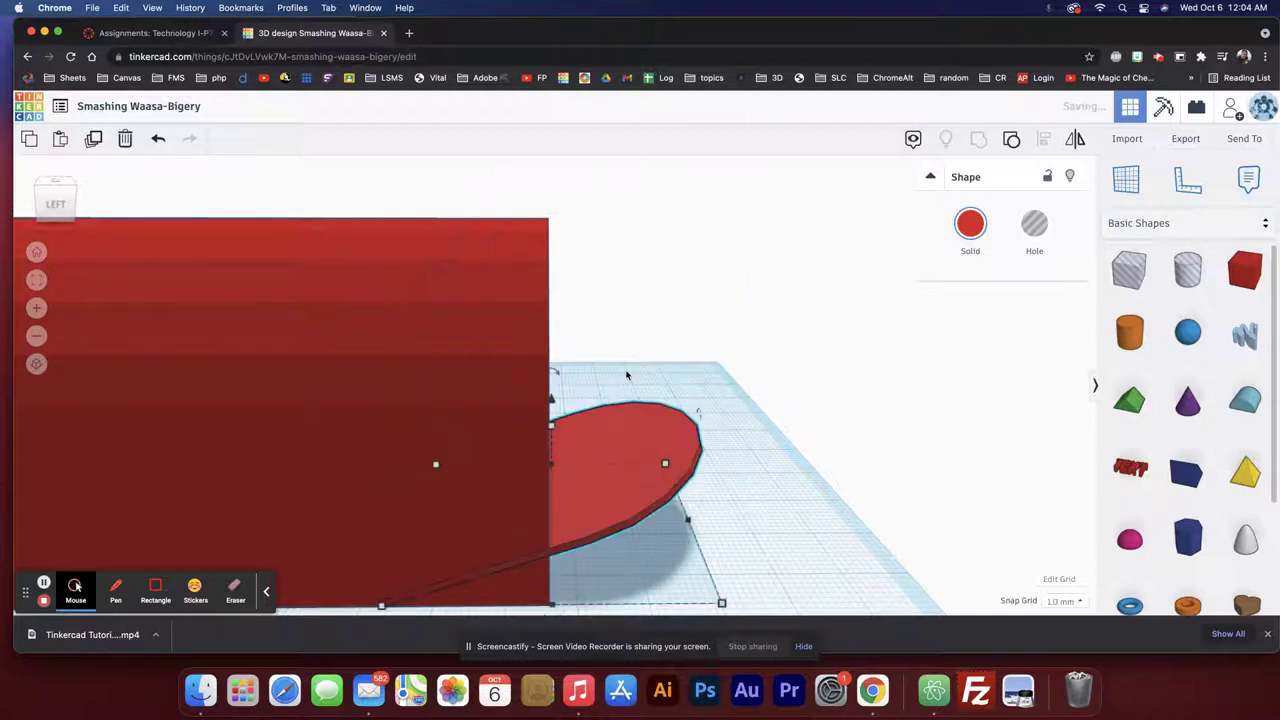
# Slide the tilted panel forward until its lower edge meets the bottom front edge of the arched body.
pyautogui.press('Right')
pyautogui.press('Right')
pyautogui.press('Right')
pyautogui.press('Right')
pyautogui.press('Right')
pyautogui.press('Right')
pyautogui.press('Right')
pyautogui.press('Right')
pyautogui.press('Right')
pyautogui.press('Right')
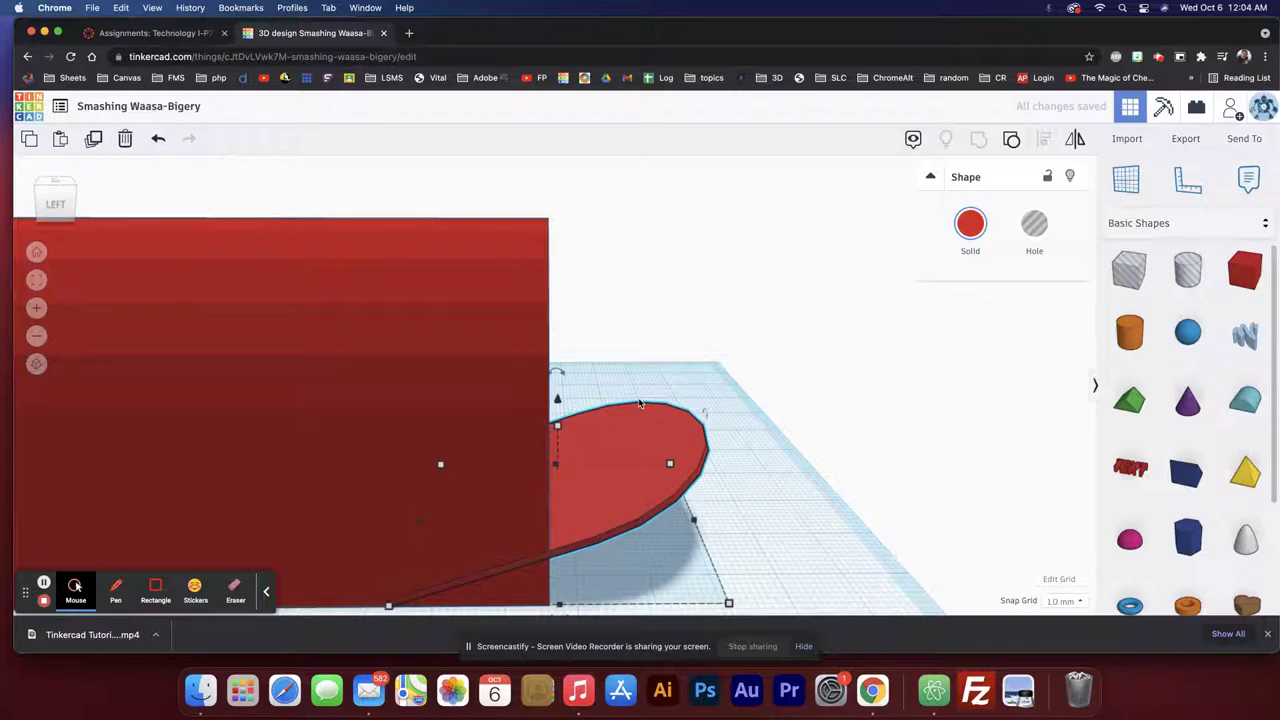
pyautogui.press('Right')
pyautogui.press('Right')
pyautogui.press('Right')
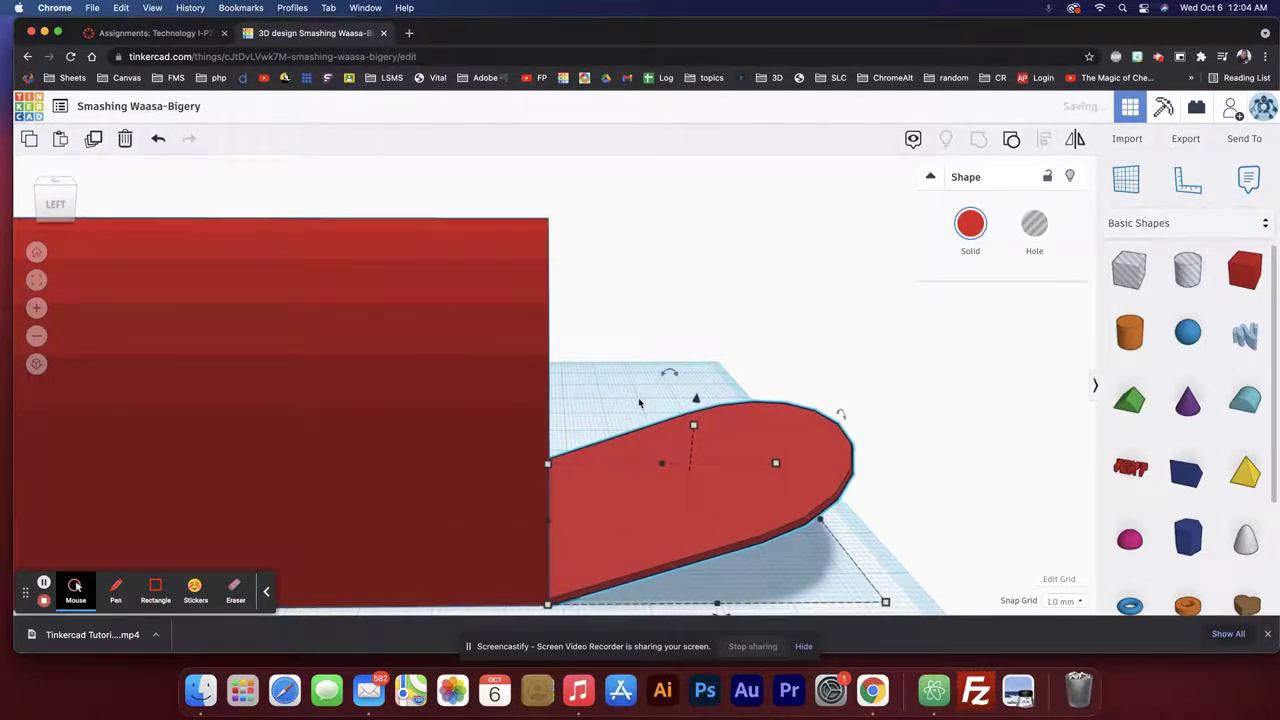
# Group the tilted door panel with the hollow arched body.
pyautogui.moveTo(715, 402); pyautogui.dragTo(552, 362, button='right')
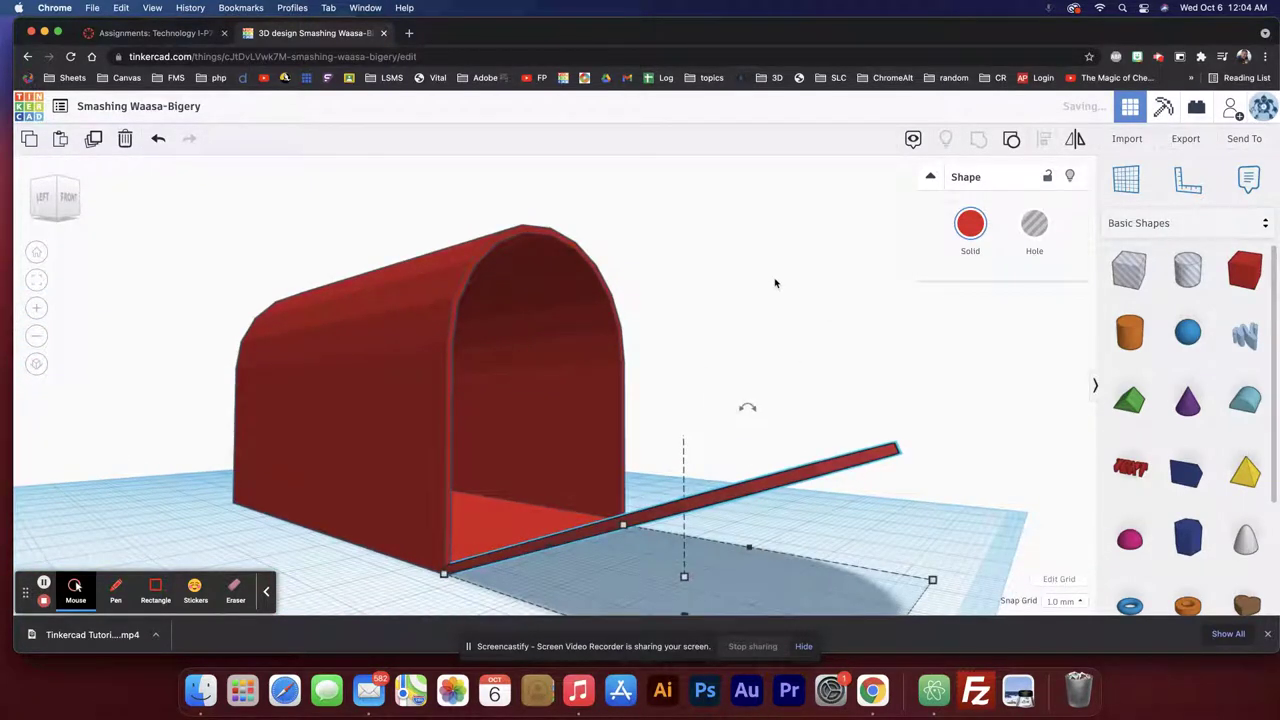
pyautogui.moveTo(775, 283); pyautogui.dragTo(480, 558)
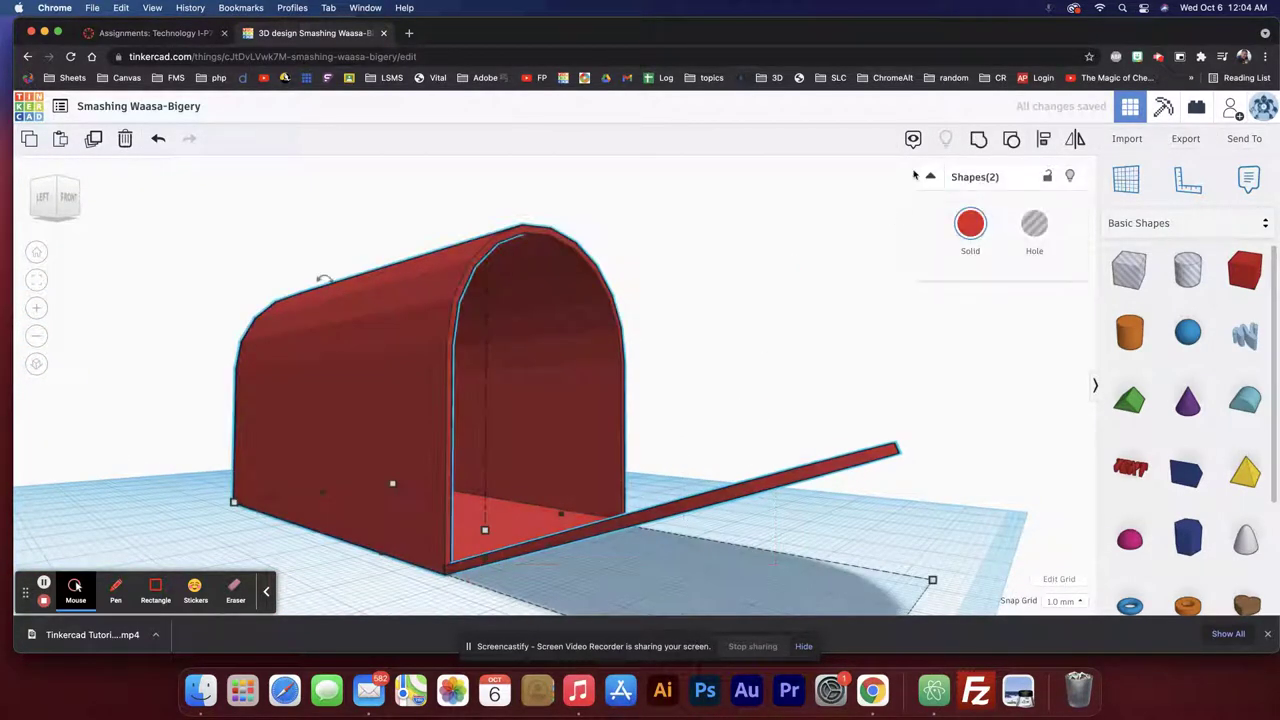
pyautogui.click(984, 139)
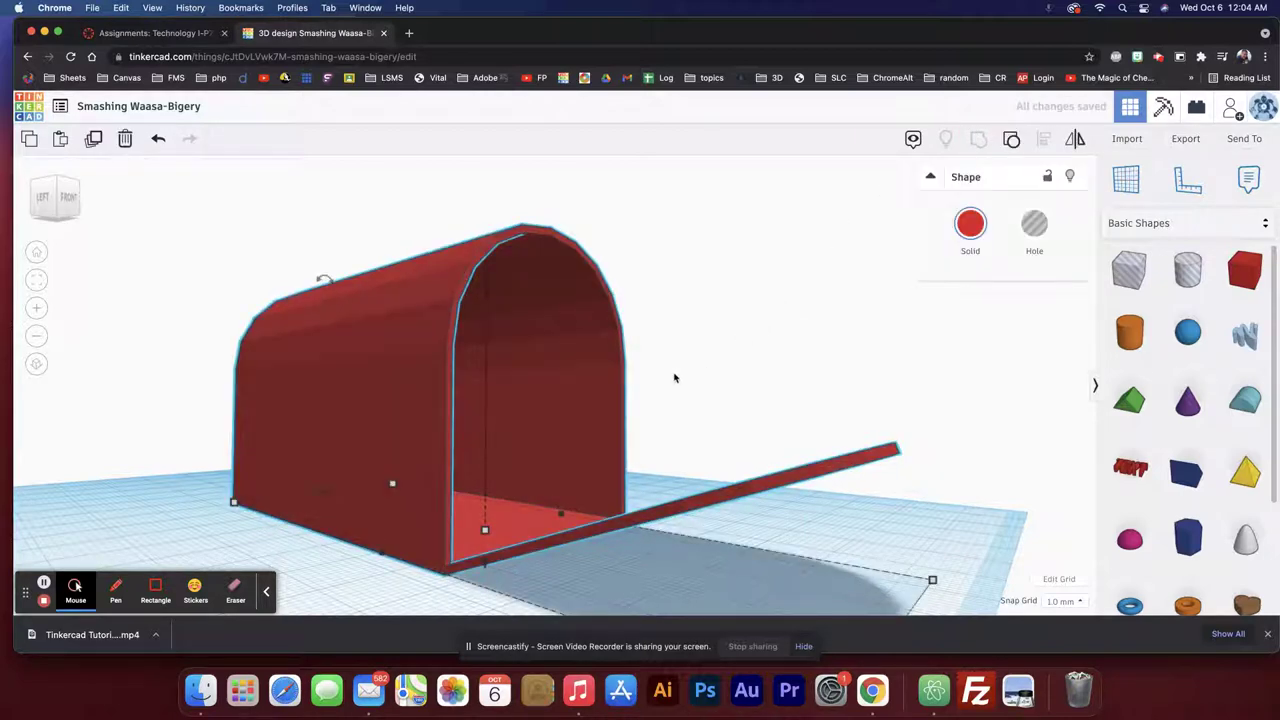
# Raise the grouped mailbox 80 mm above the workplane.
pyautogui.moveTo(680, 378); pyautogui.dragTo(662, 404, button='right')
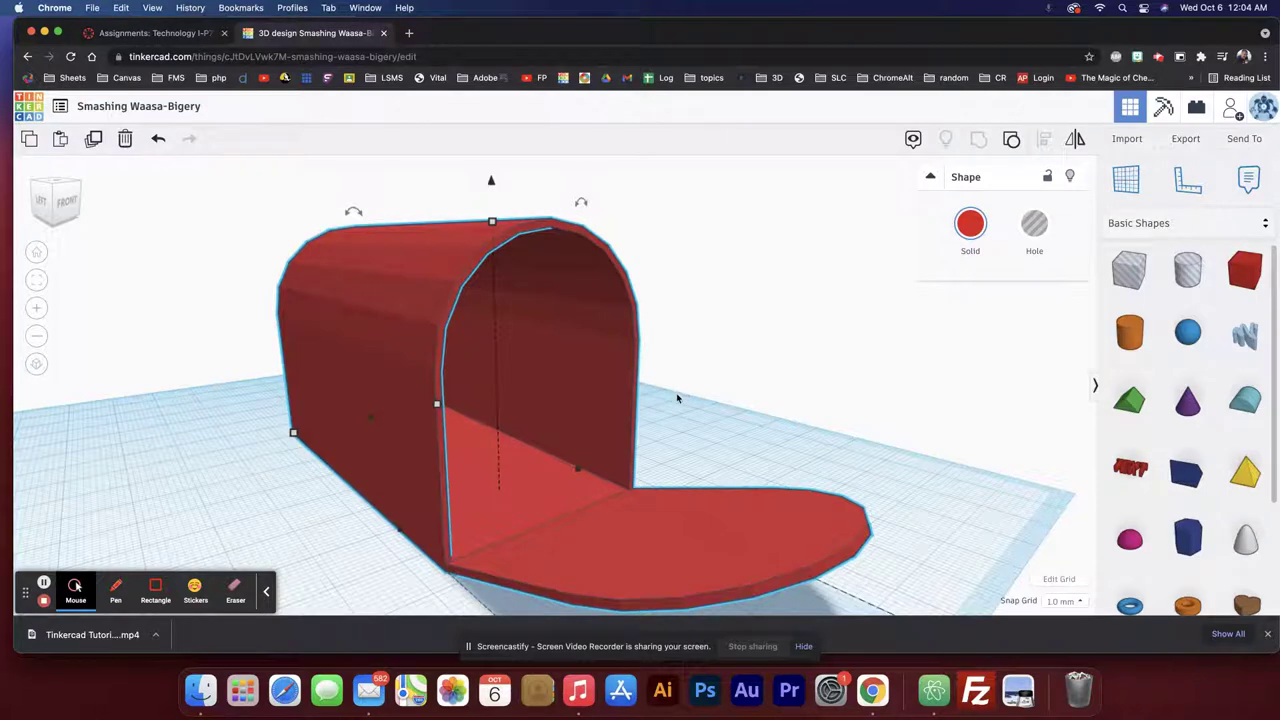
pyautogui.scroll(-5, 746, 381)
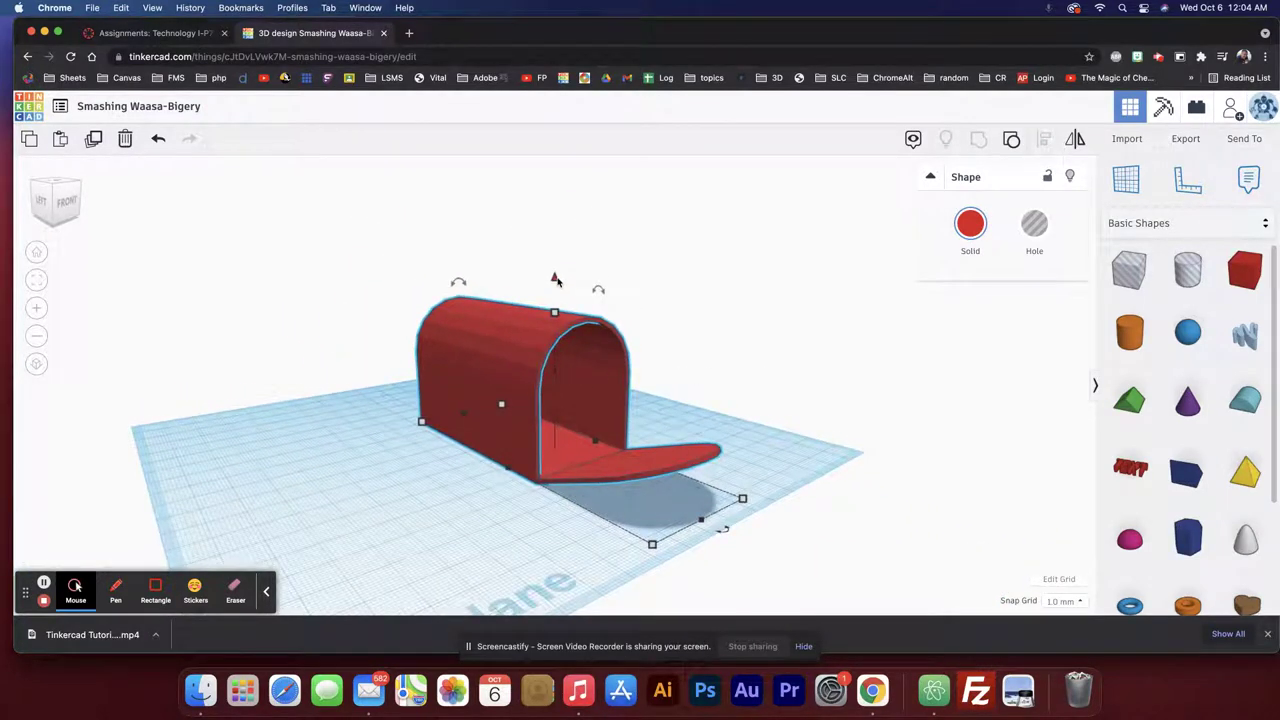
pyautogui.moveTo(554, 280); pyautogui.dragTo(565, 52)
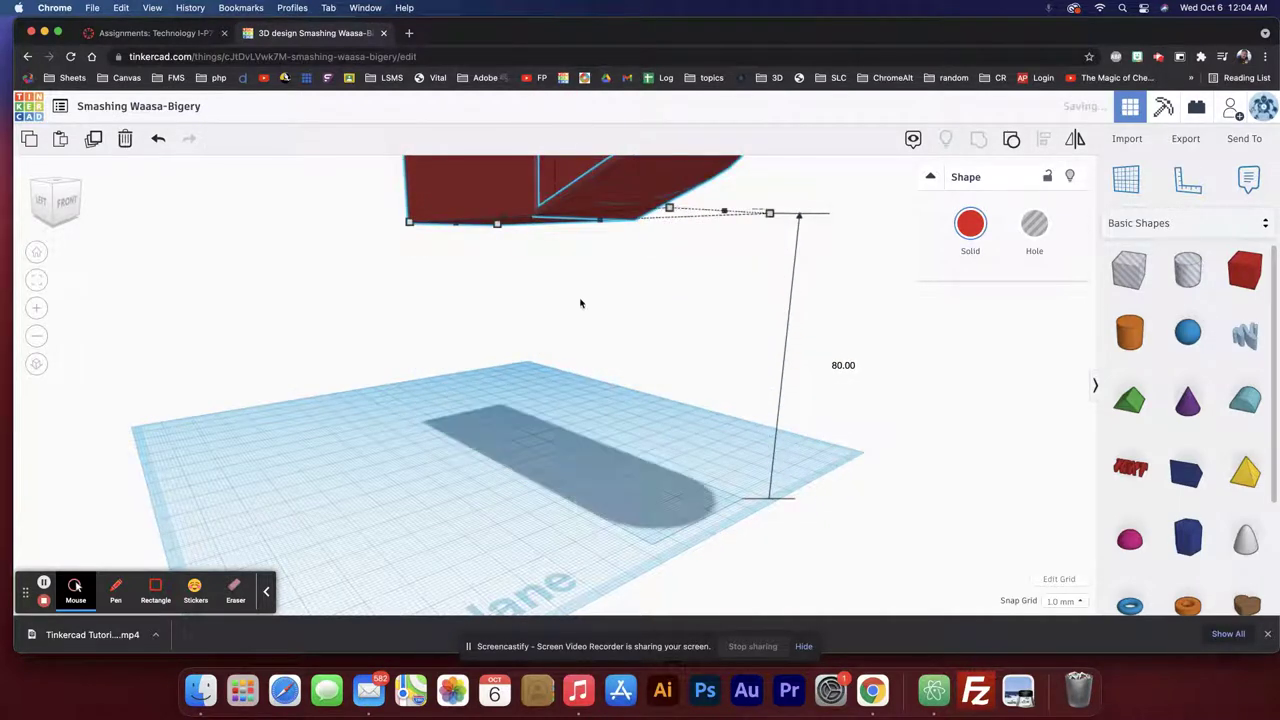
pyautogui.scroll(-5, 565, 376)
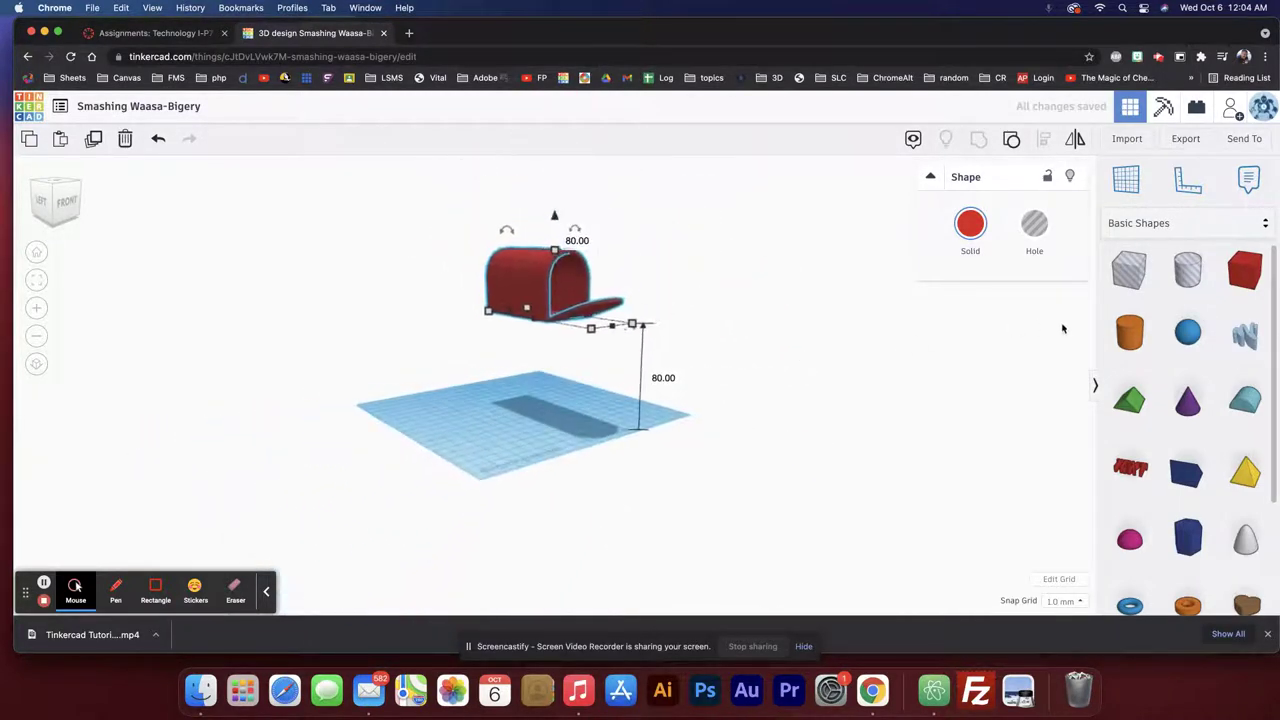
# Add a solid box stretched to 80 mm tall and place it under the raised mailbox as a post.
pyautogui.moveTo(1245, 270); pyautogui.dragTo(466, 424)
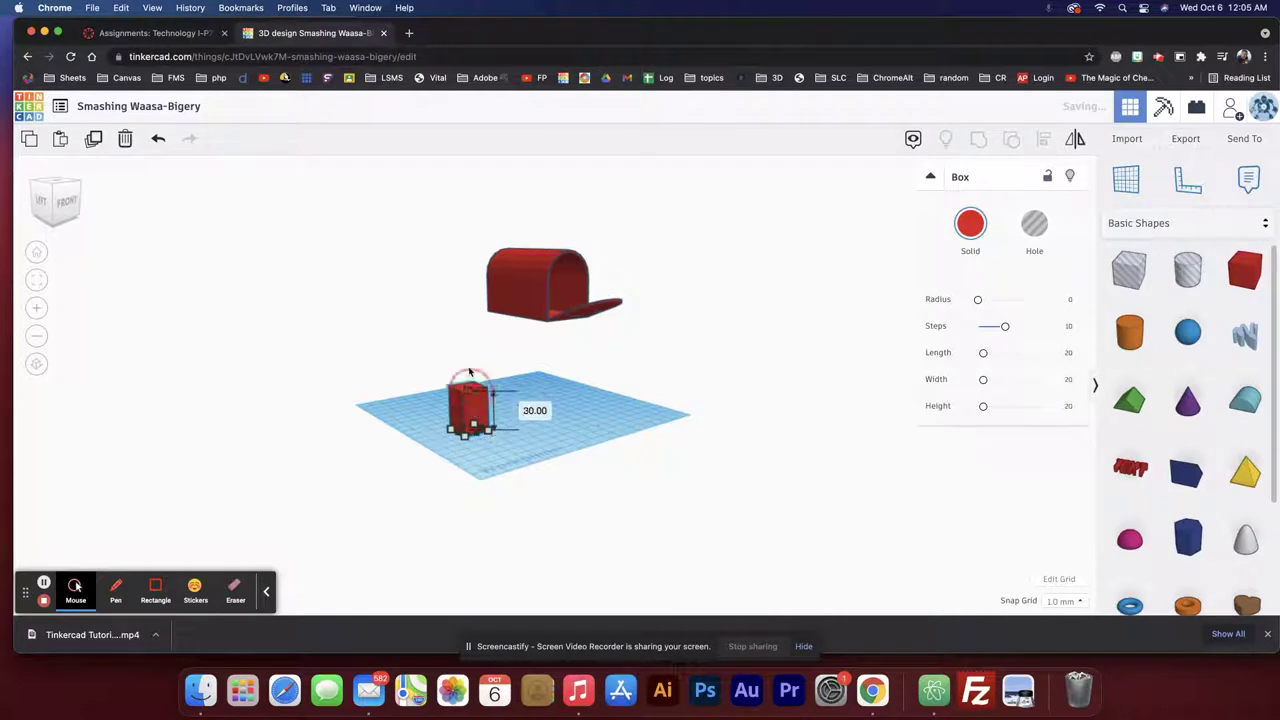
pyautogui.moveTo(470, 372); pyautogui.dragTo(463, 326)
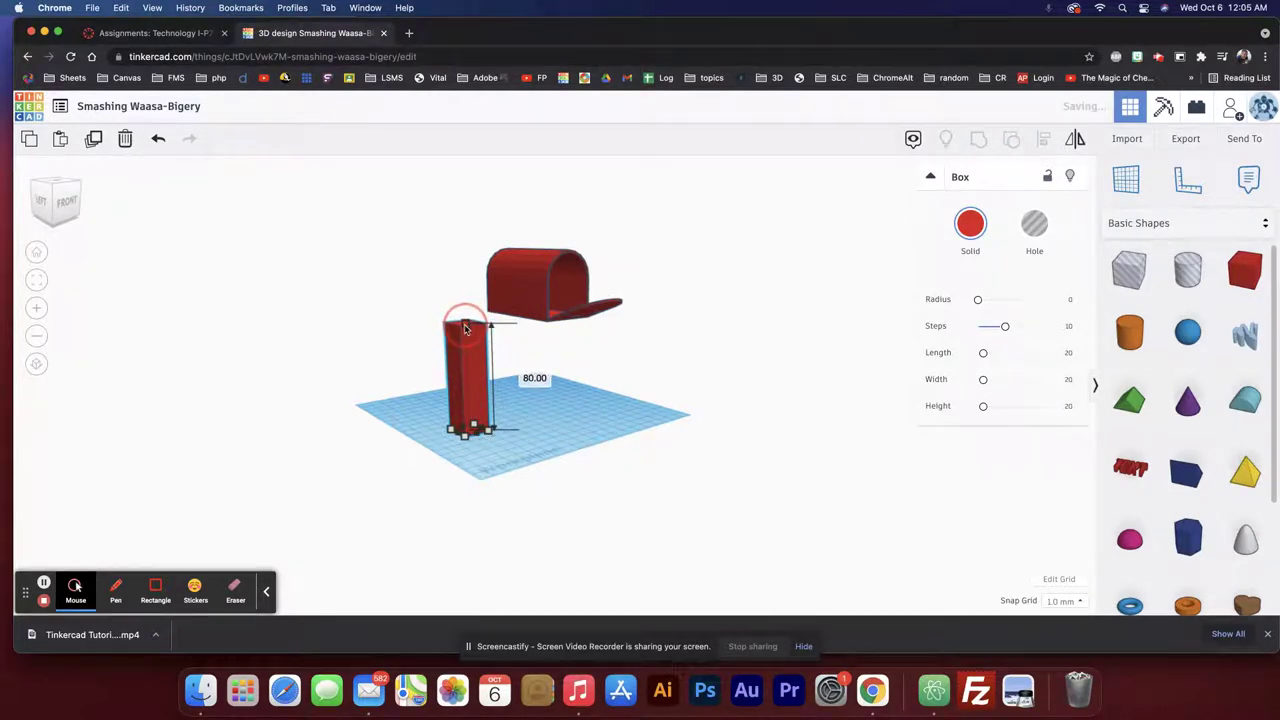
pyautogui.moveTo(514, 334); pyautogui.dragTo(478, 358, button='right')
pyautogui.moveTo(472, 370); pyautogui.dragTo(571, 380)
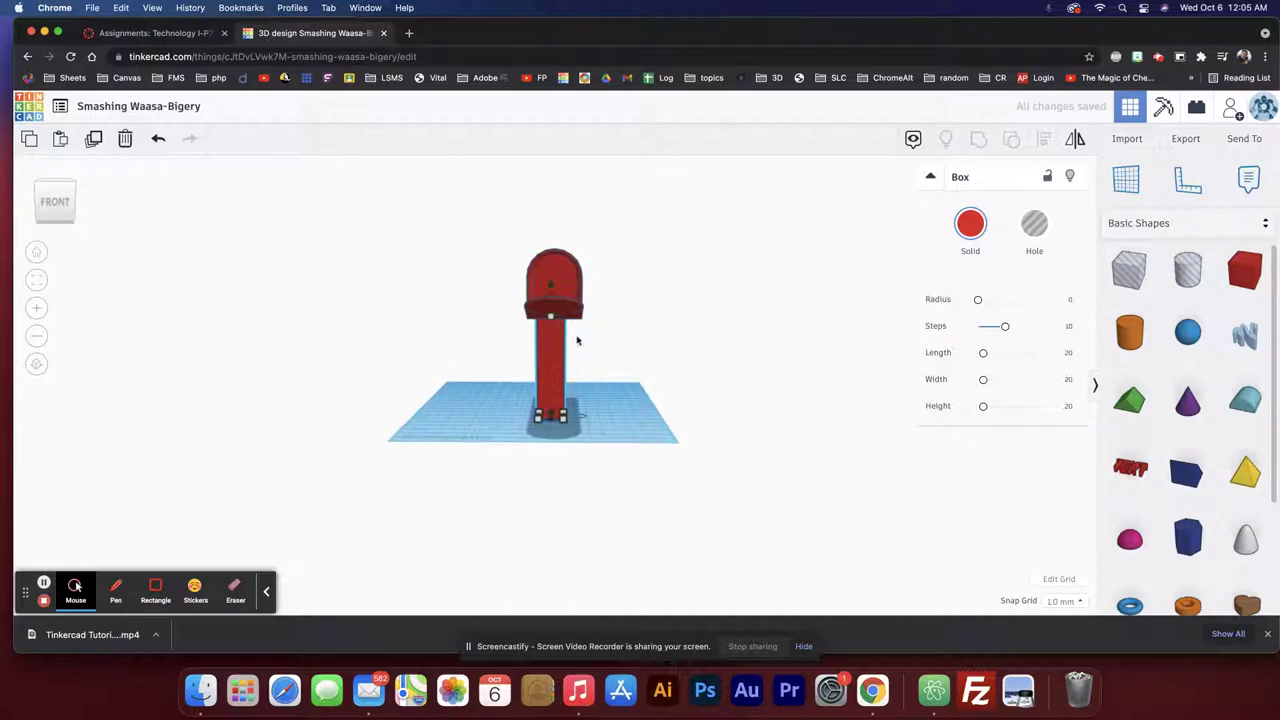
# Align the post with the mailbox so it is centered across the mailbox's width.
pyautogui.moveTo(503, 219); pyautogui.dragTo(588, 368)
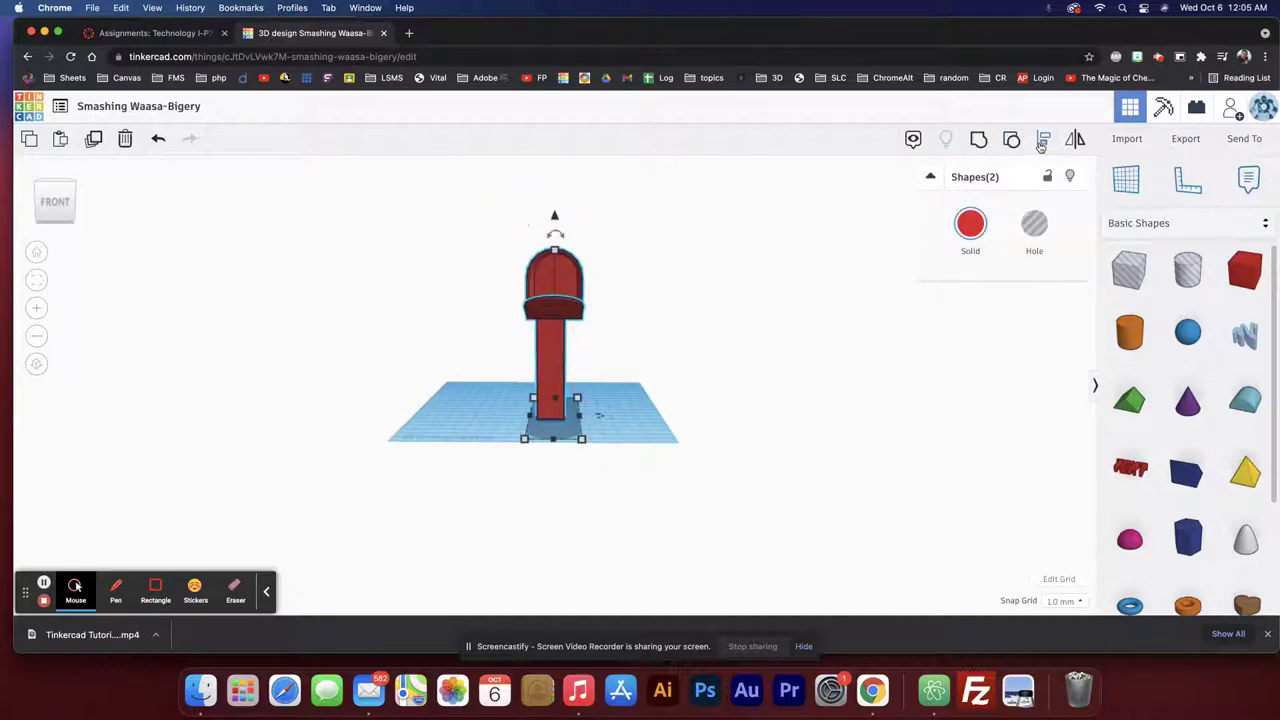
pyautogui.moveTo(506, 206); pyautogui.dragTo(623, 371)
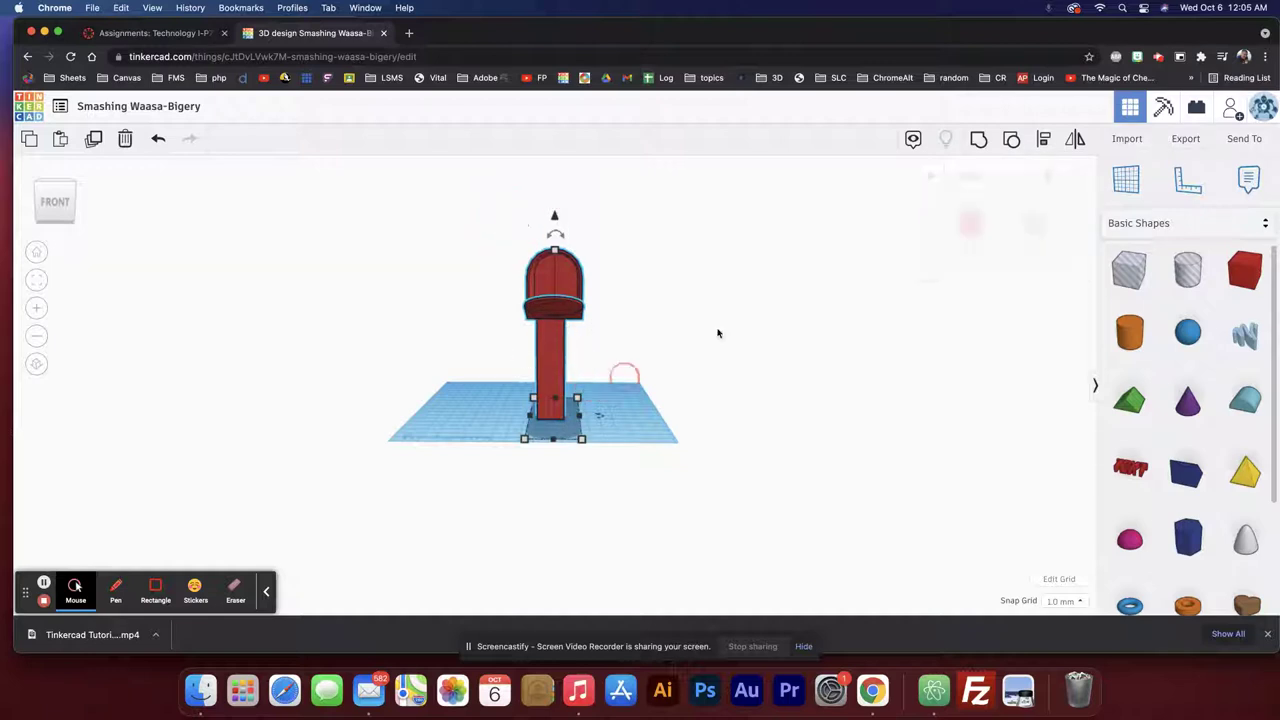
pyautogui.click(1042, 139)
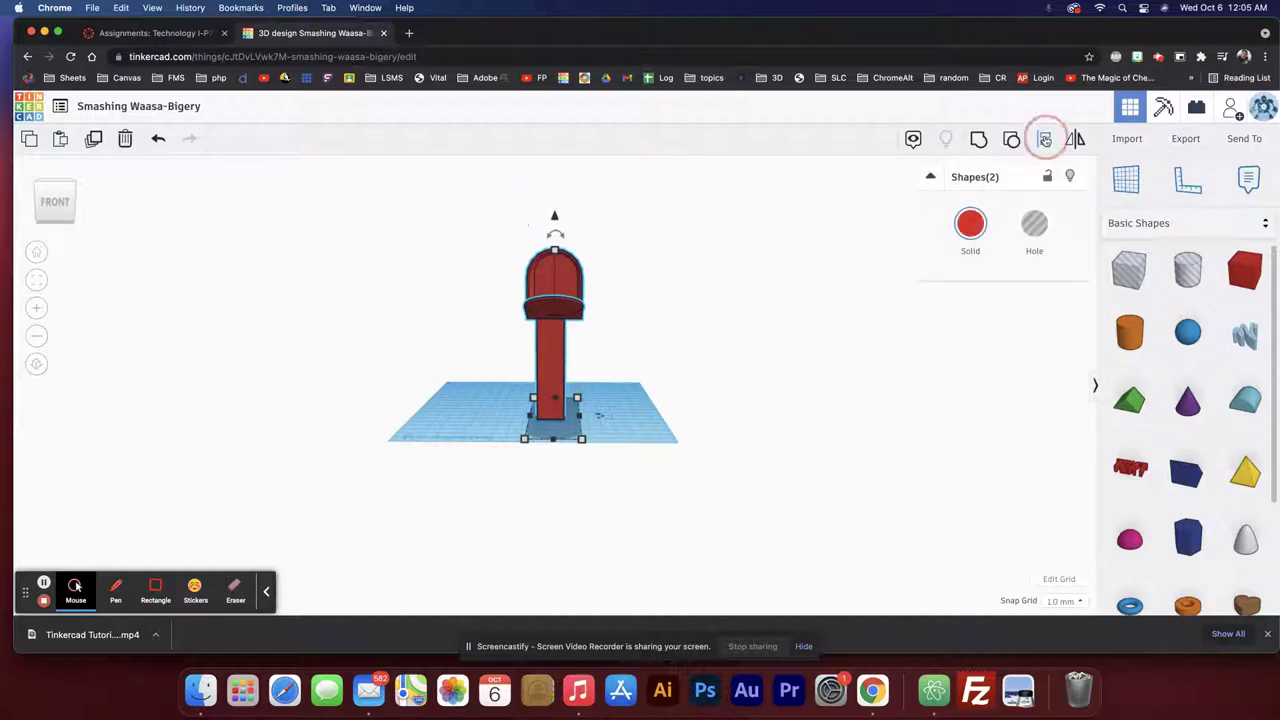
pyautogui.click(552, 447)
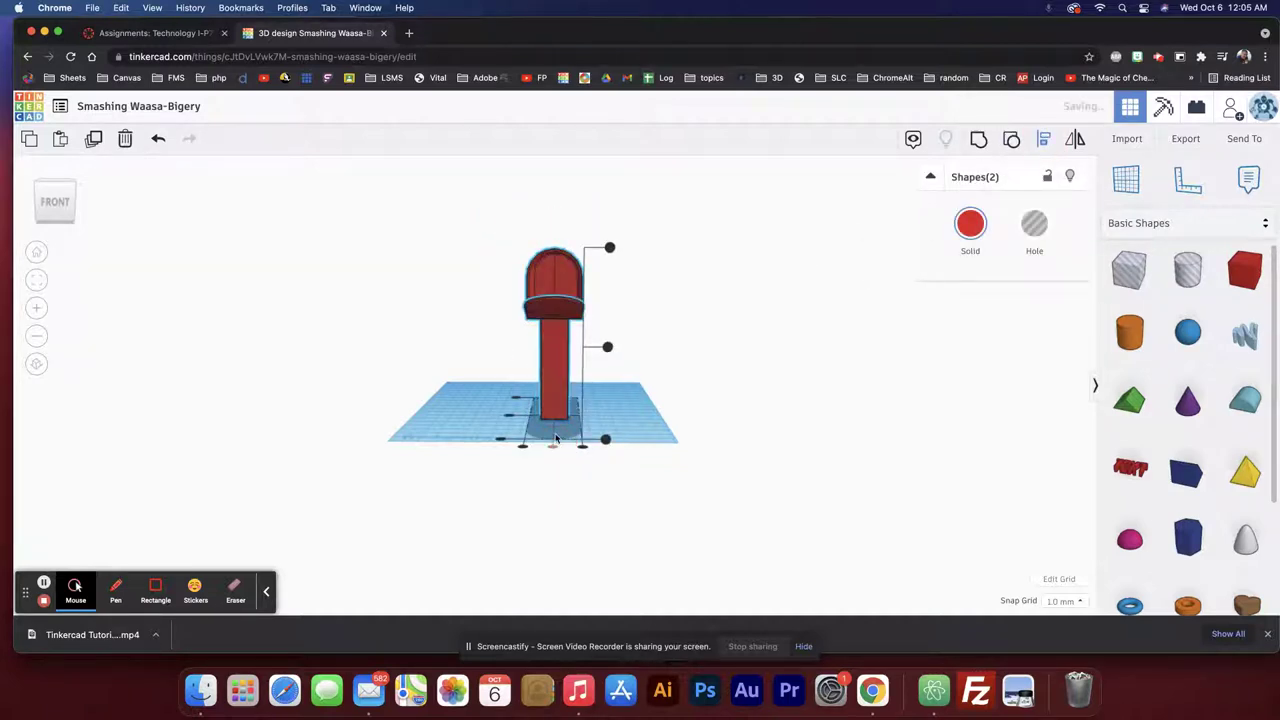
pyautogui.moveTo(556, 438); pyautogui.dragTo(529, 473, button='right')
pyautogui.click(546, 440)
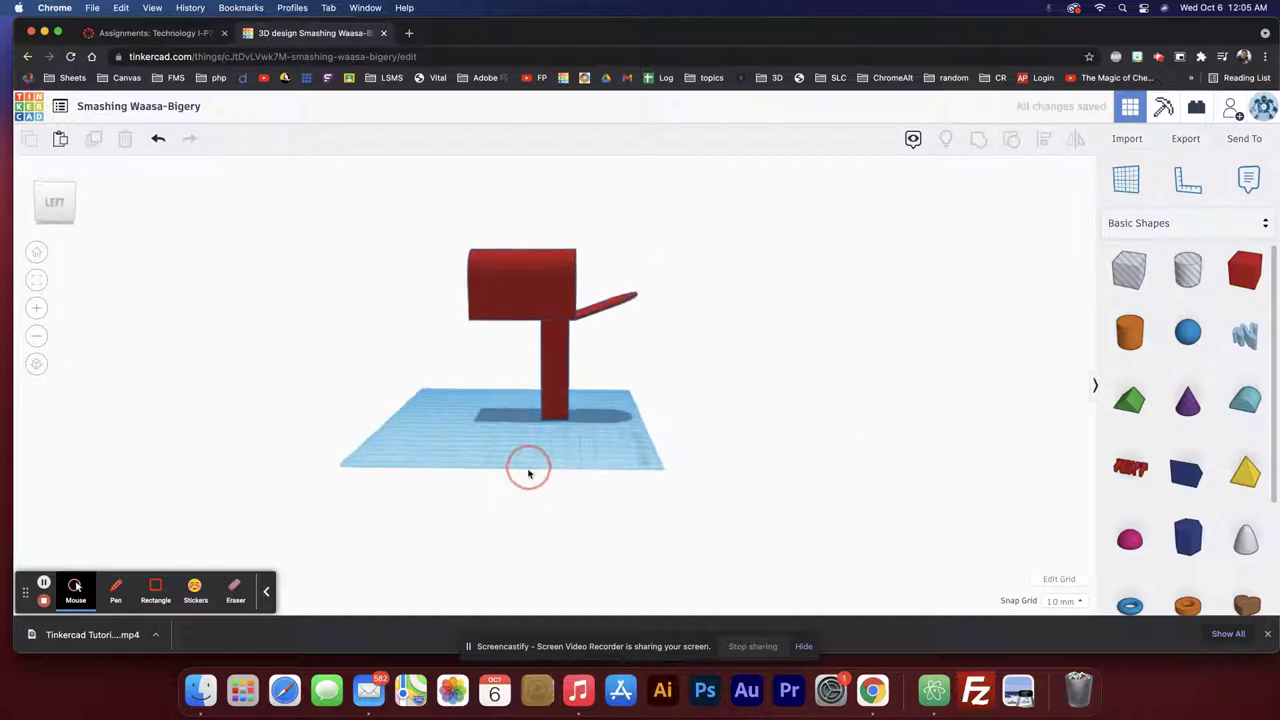
pyautogui.moveTo(655, 450); pyautogui.dragTo(465, 236)
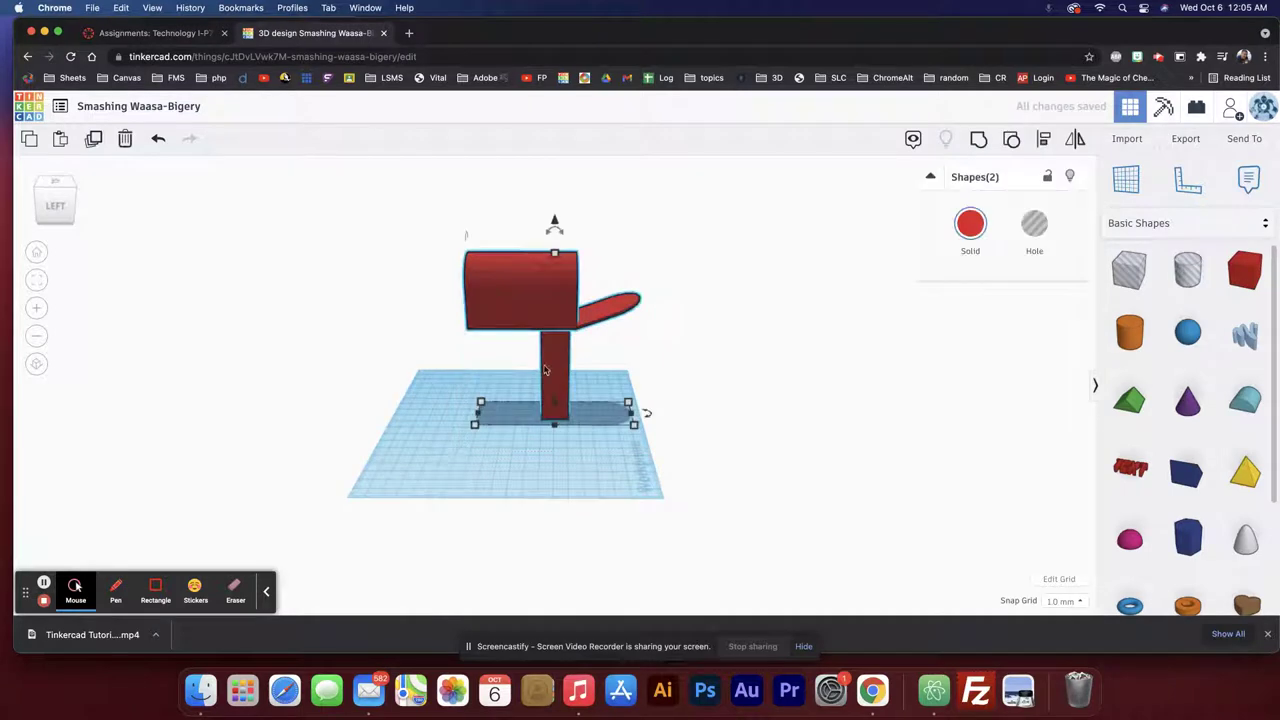
pyautogui.click(1043, 143)
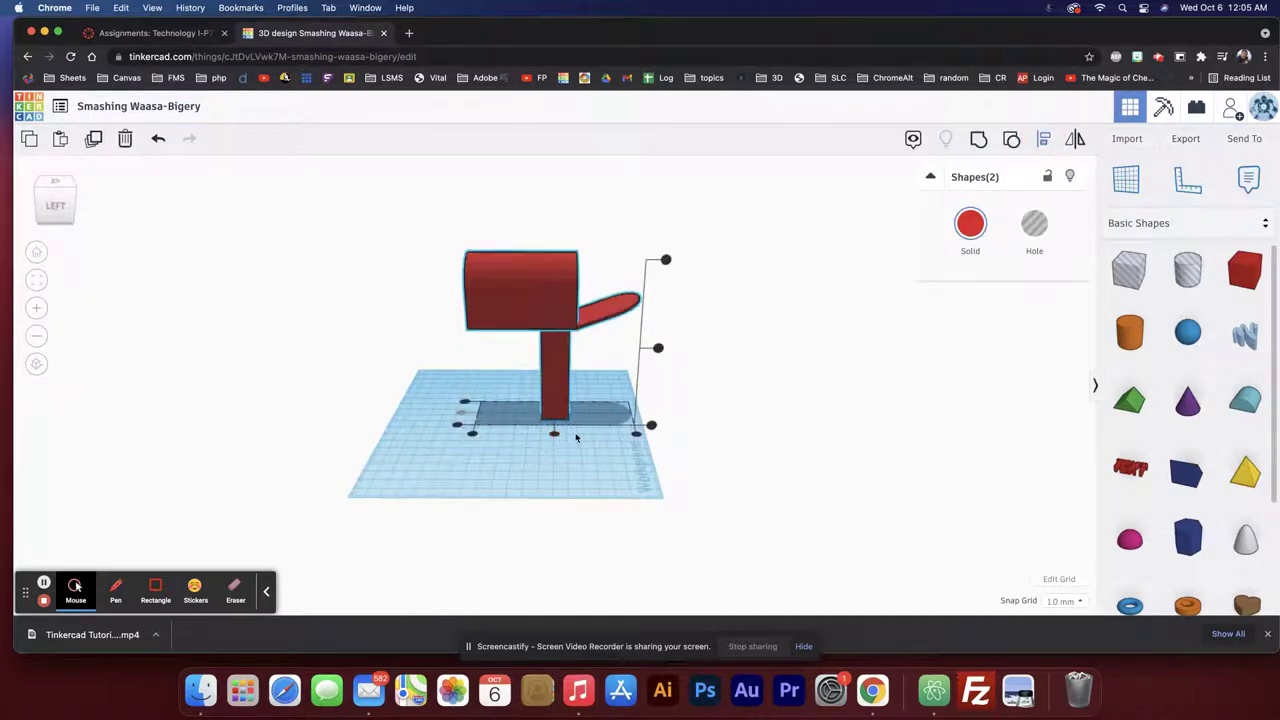
pyautogui.click(583, 438)
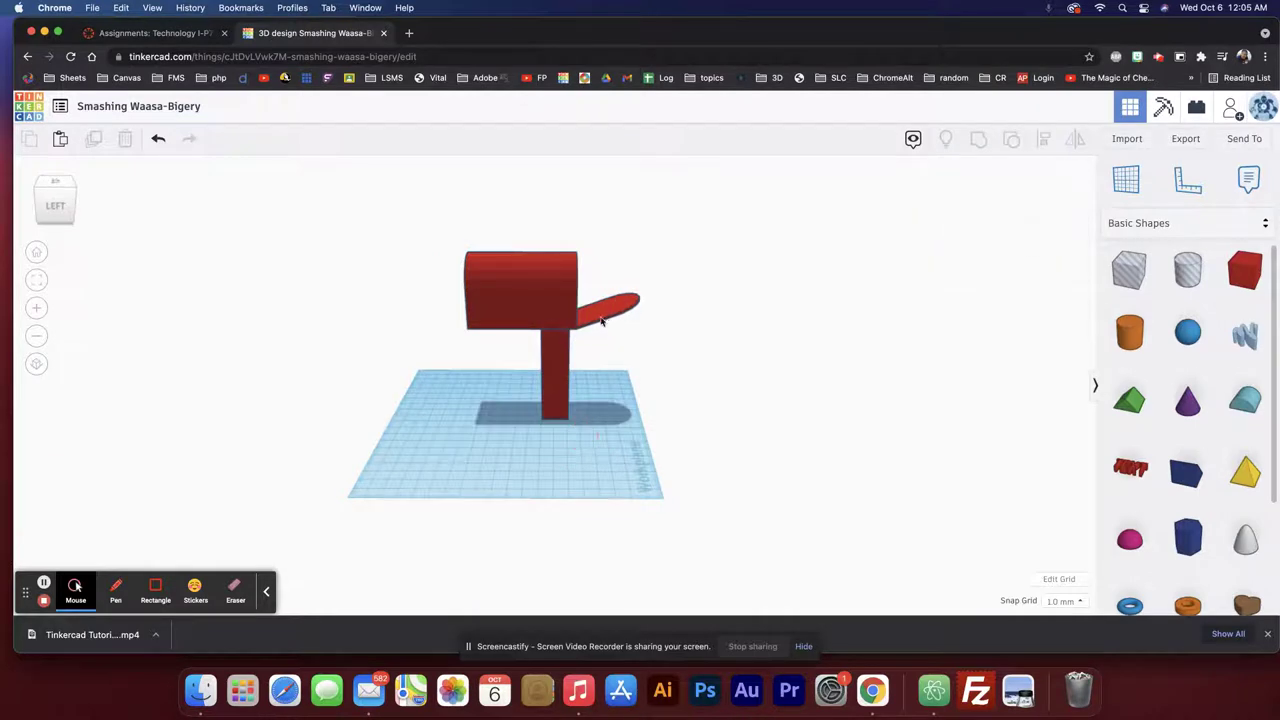
# Move the post backward until it sits midway along the arched body, disregarding the open door.
pyautogui.click(560, 361)
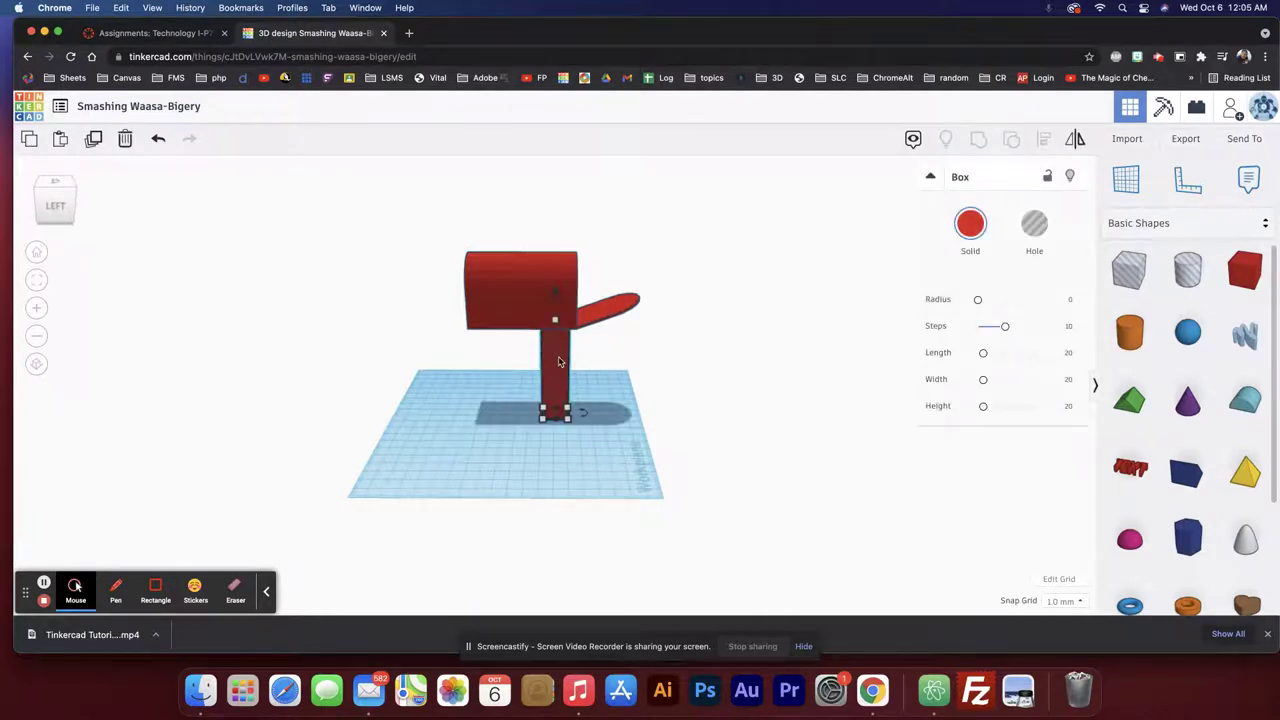
pyautogui.press('Left')
pyautogui.press('Left')
pyautogui.press('Left')
pyautogui.press('Left')
pyautogui.press('Left')
pyautogui.press('Left')
pyautogui.press('Left')
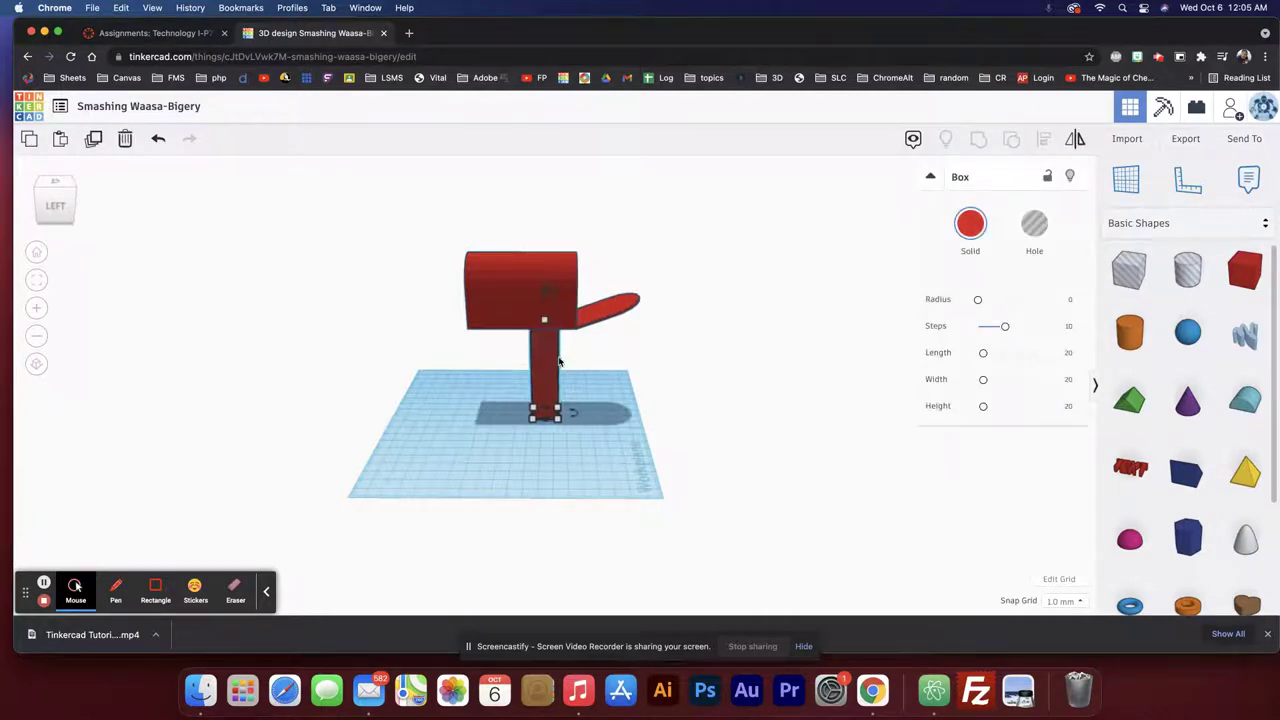
pyautogui.press('Left')
pyautogui.press('Left')
pyautogui.press('Left')
pyautogui.press('Left')
pyautogui.press('Left')
pyautogui.press('Left')
pyautogui.press('Left')
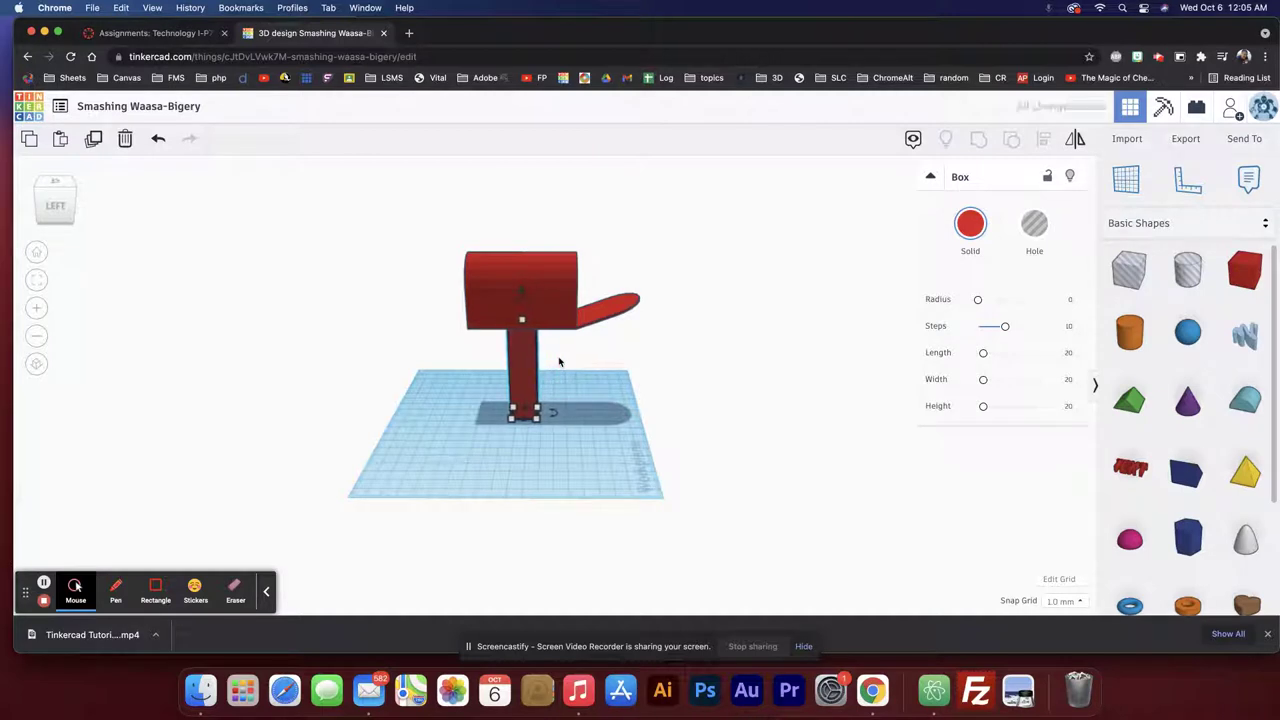
pyautogui.press('Right')
# Examine the mailbox's opening, tilted door and post from the front and from above.
pyautogui.moveTo(559, 362); pyautogui.dragTo(229, 329, button='right')
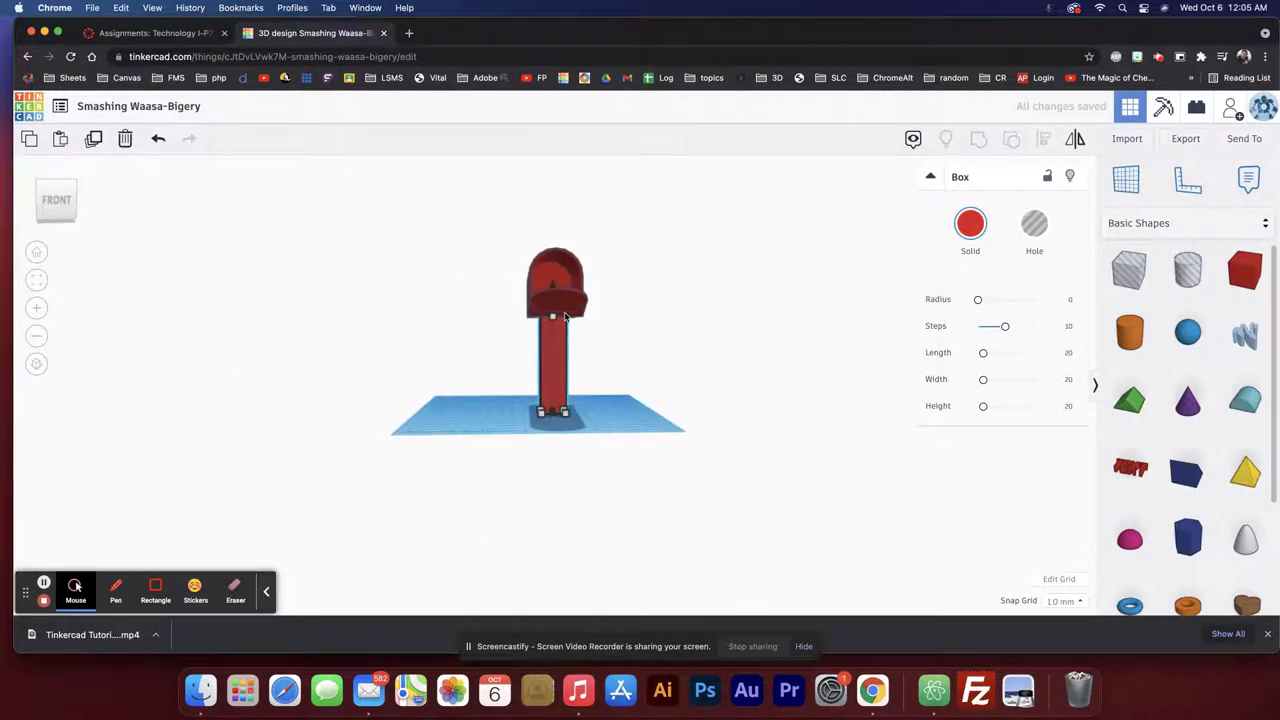
pyautogui.scroll(5, 565, 316)
pyautogui.moveTo(580, 263); pyautogui.dragTo(645, 190, button='right')
pyautogui.scroll(3, 586, 210)
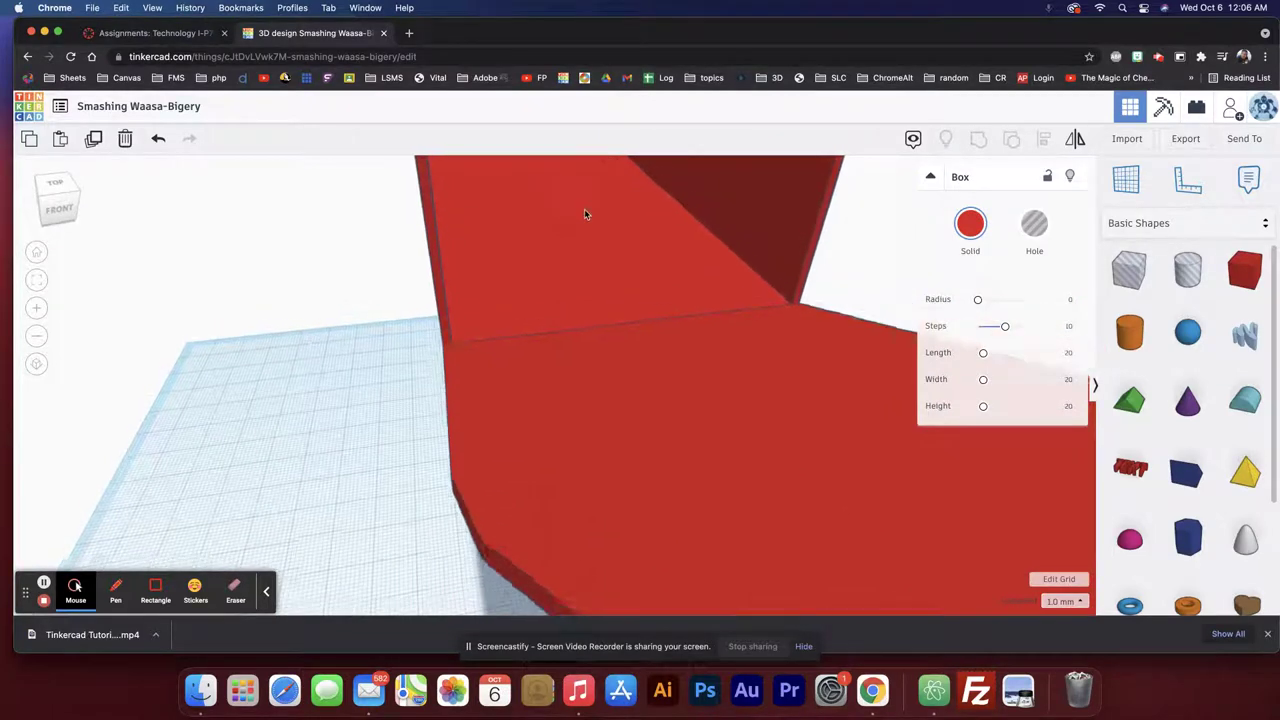
pyautogui.scroll(-4, 583, 258)
pyautogui.moveTo(630, 325); pyautogui.dragTo(657, 317, button='right')
pyautogui.scroll(-3, 670, 346)
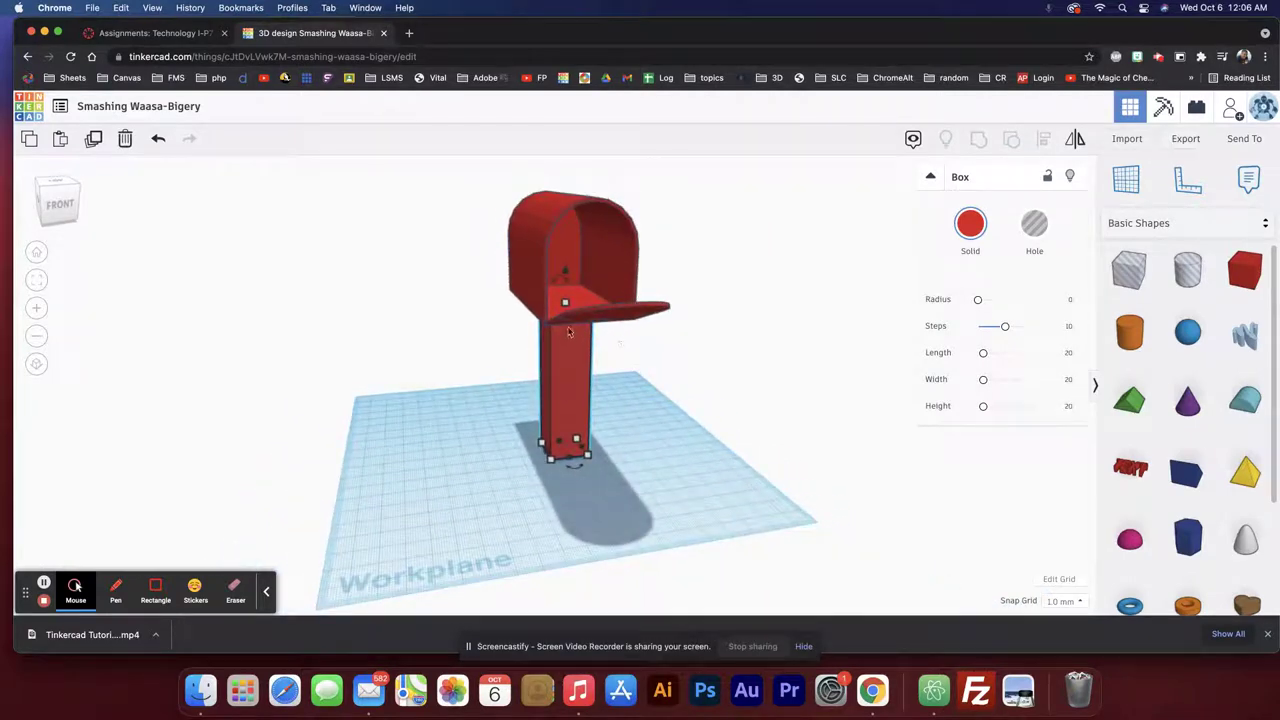
pyautogui.scroll(4, 574, 240)
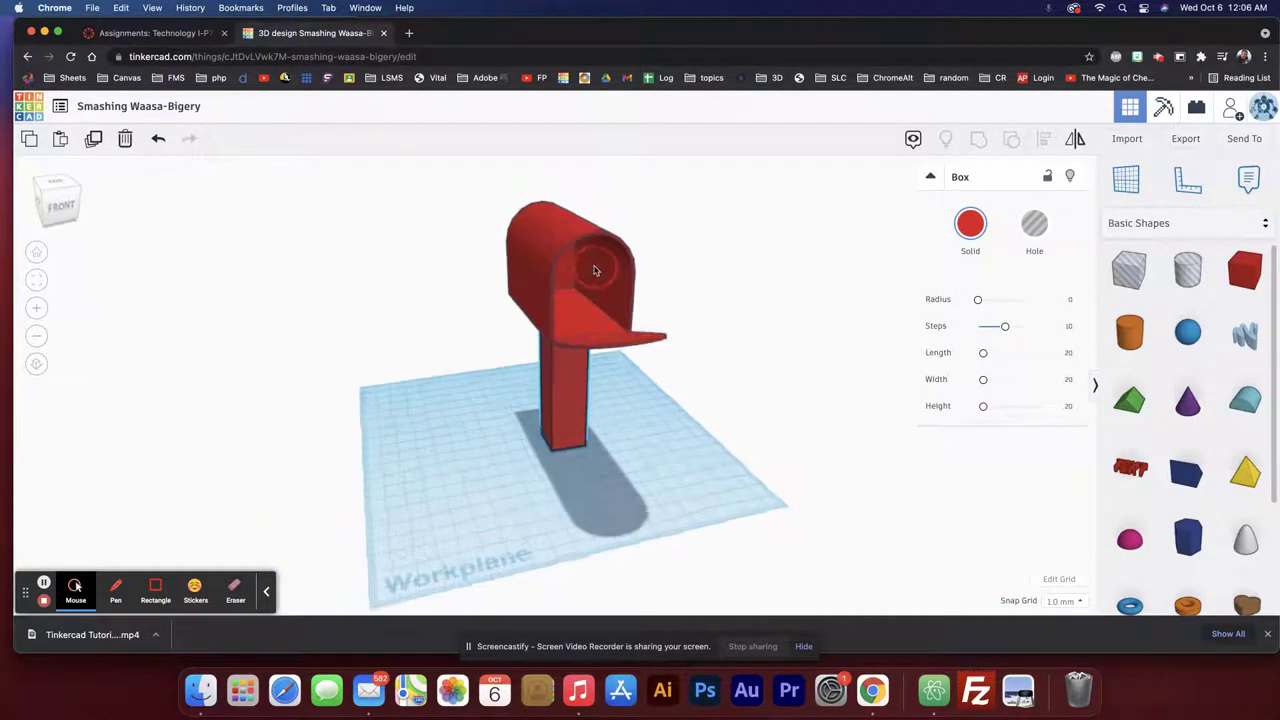
# Raise the mailbox farther above the workplane and stretch the post to 115 mm tall so it reaches the body.
pyautogui.scroll(-5, 574, 233)
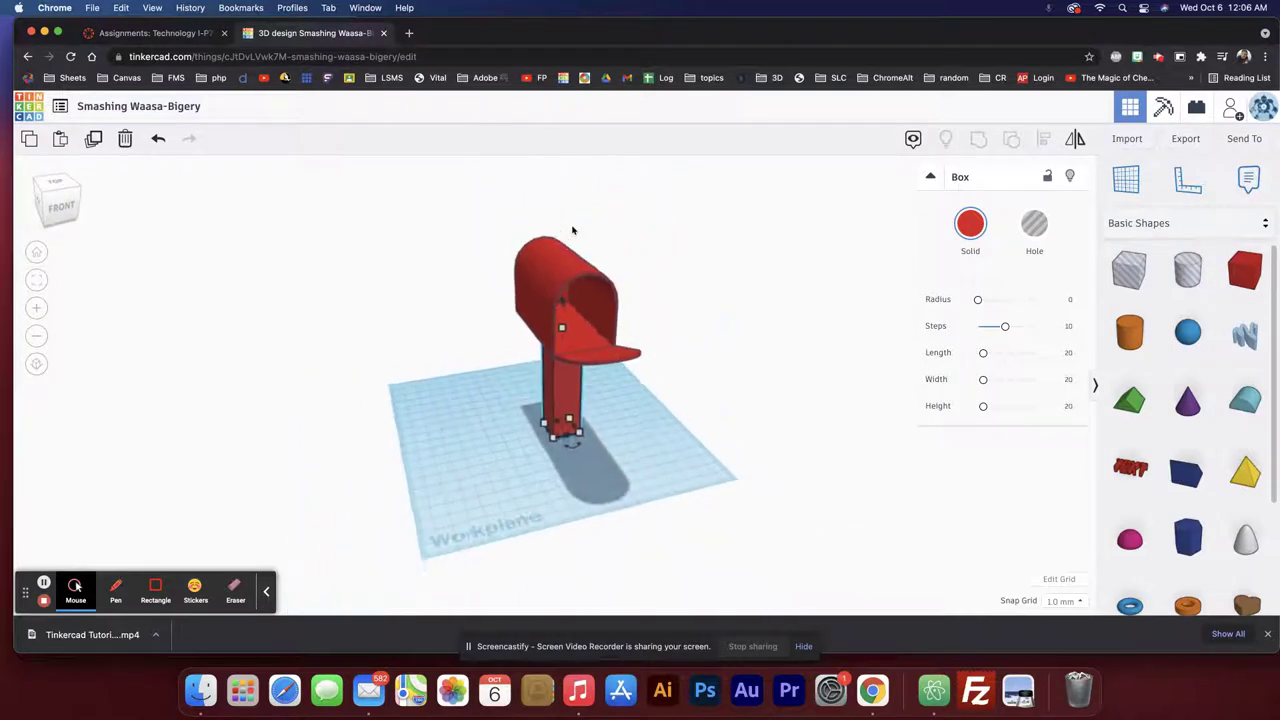
pyautogui.click(562, 305)
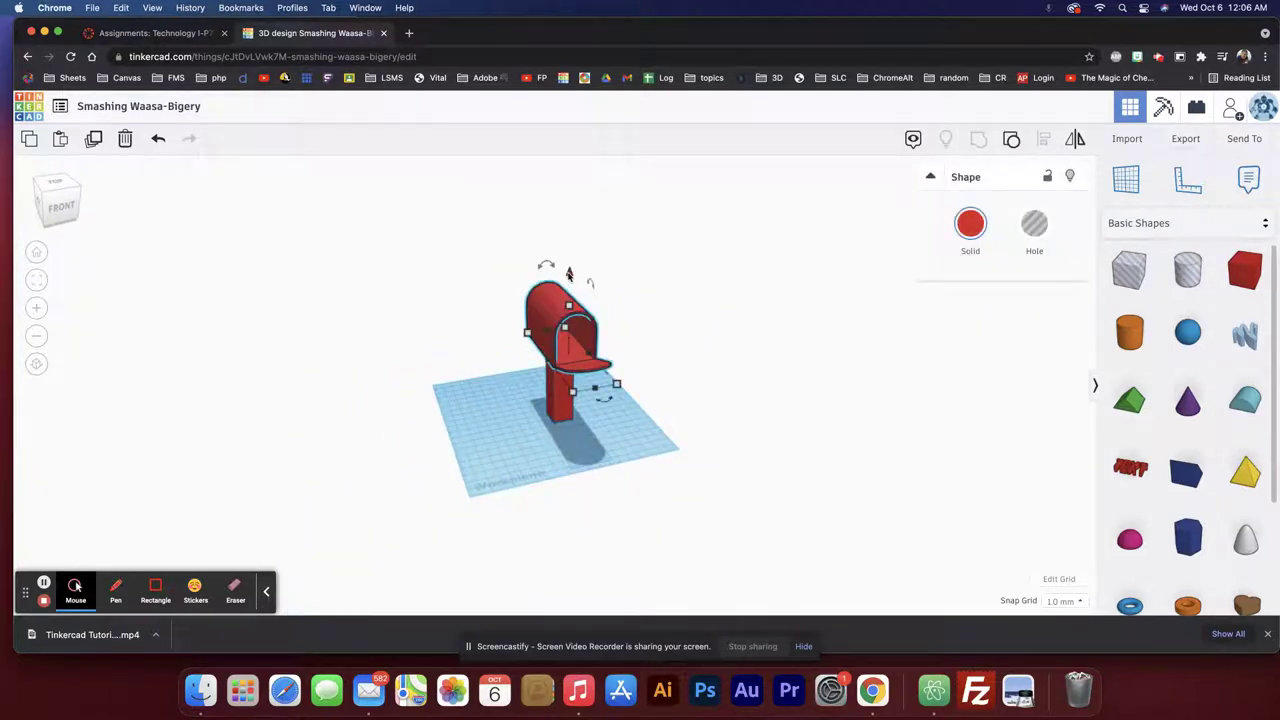
pyautogui.moveTo(568, 274); pyautogui.dragTo(569, 234)
pyautogui.click(560, 350)
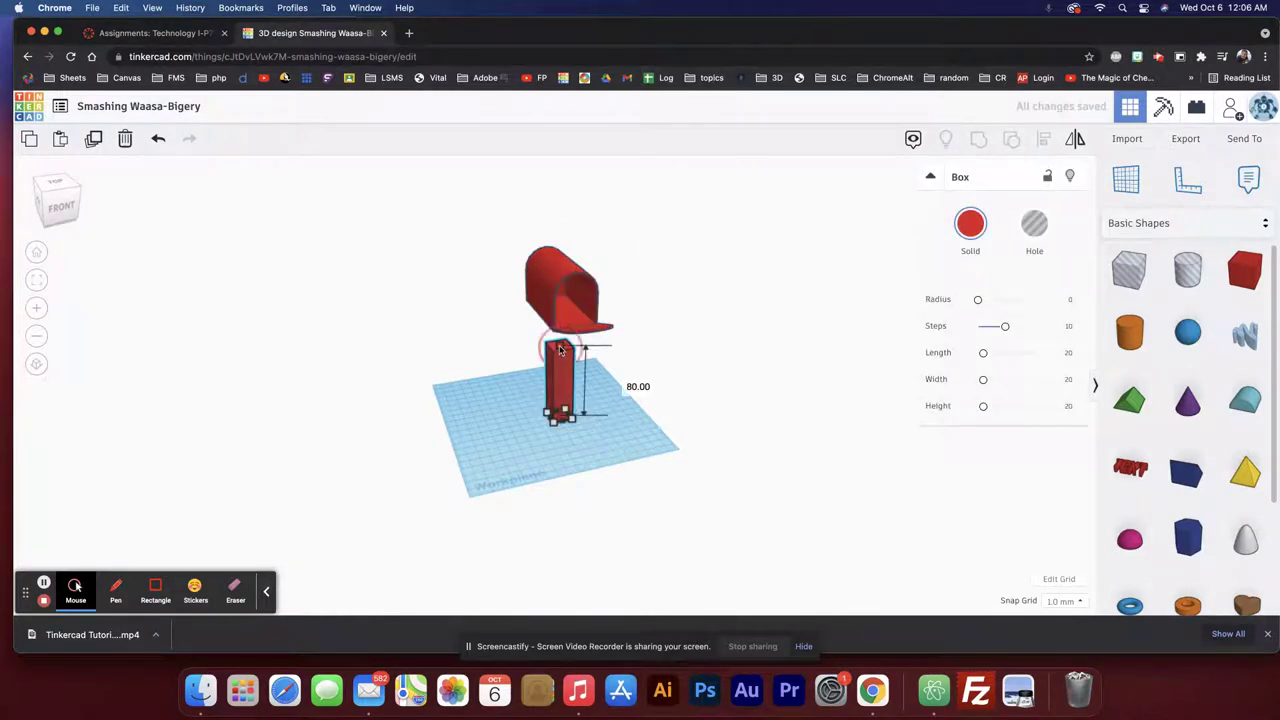
pyautogui.moveTo(560, 350); pyautogui.dragTo(561, 320)
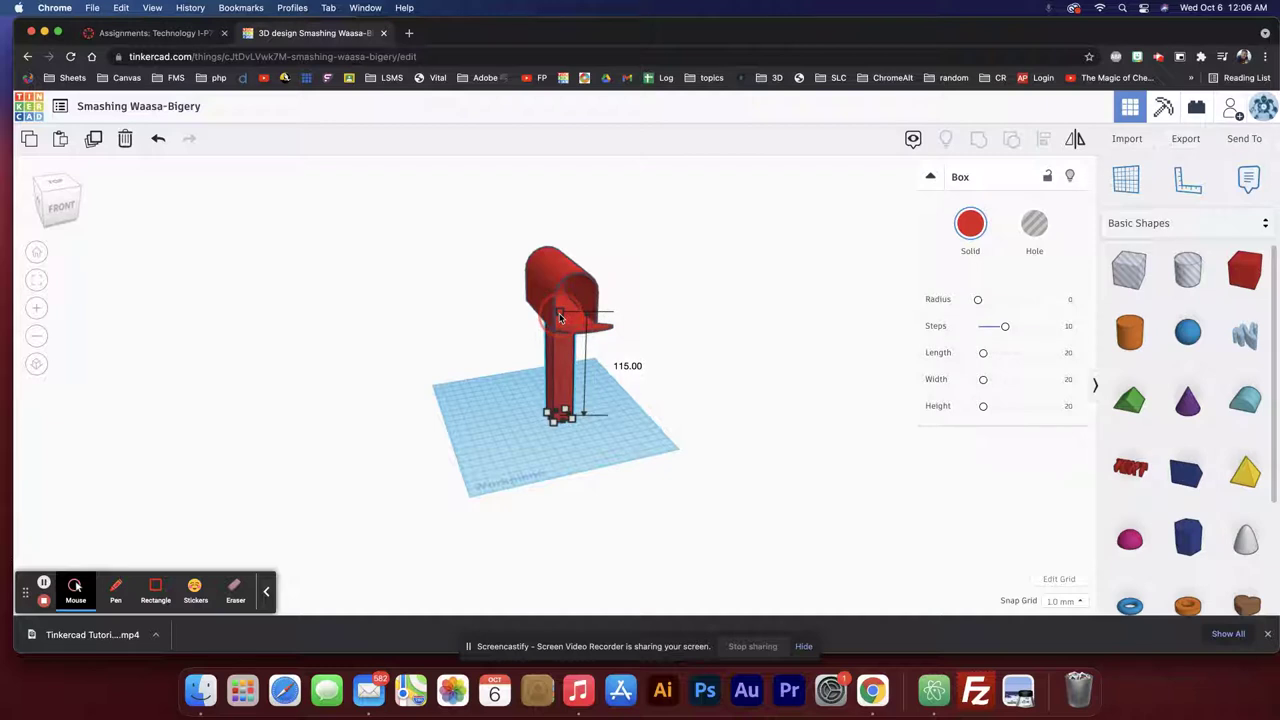
pyautogui.moveTo(559, 313); pyautogui.dragTo(559, 313)
pyautogui.moveTo(605, 302)
pyautogui.mouseDown(button='right')
pyautogui.moveTo(646, 274)
pyautogui.moveTo(809, 304)
pyautogui.moveTo(594, 313)
pyautogui.mouseUp(button='right')
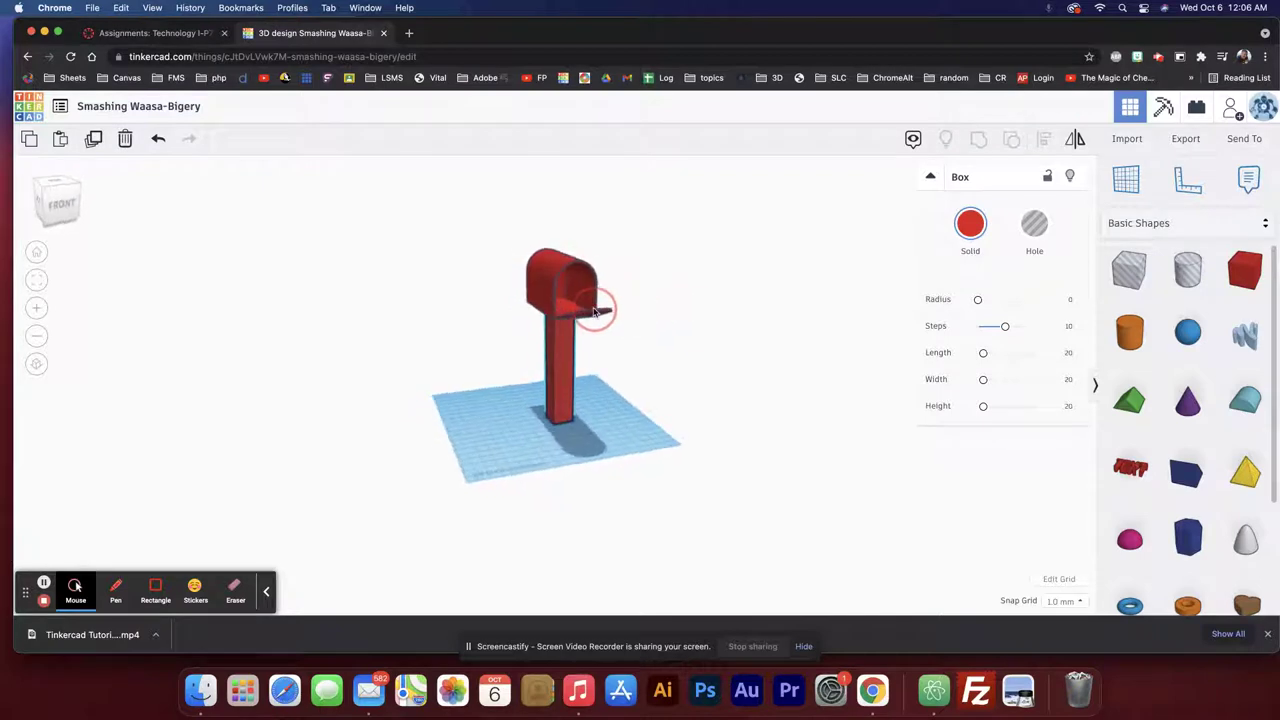
pyautogui.click(563, 420)
# Place a new workplane on the flat outer side wall of the mailbox body.
pyautogui.moveTo(613, 420); pyautogui.dragTo(432, 382, button='right')
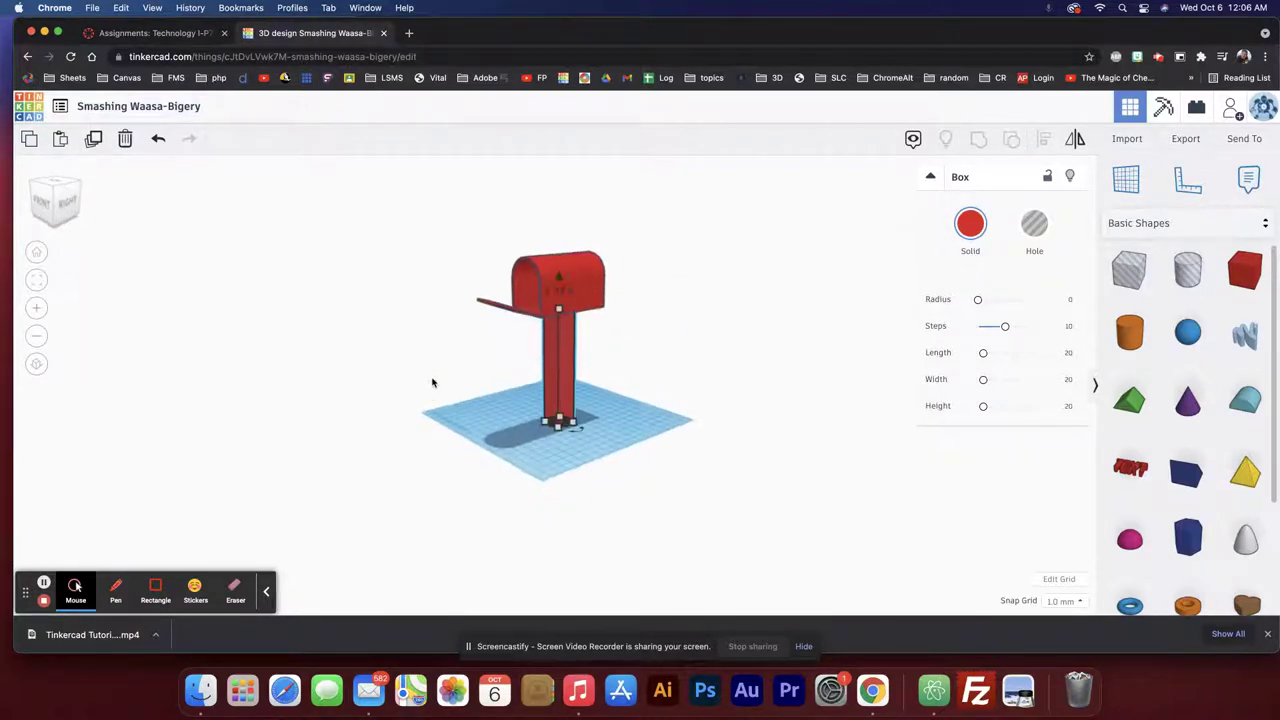
pyautogui.scroll(3, 548, 299)
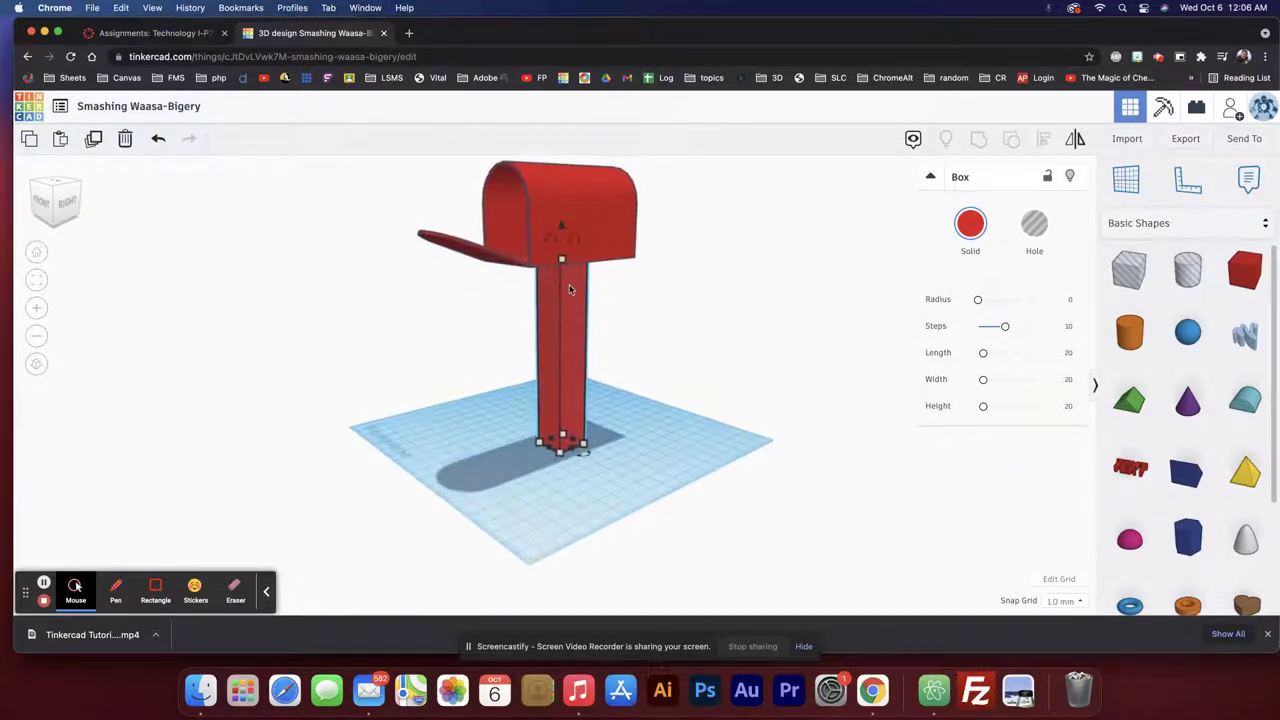
pyautogui.moveTo(559, 308); pyautogui.dragTo(536, 374, button='middle')
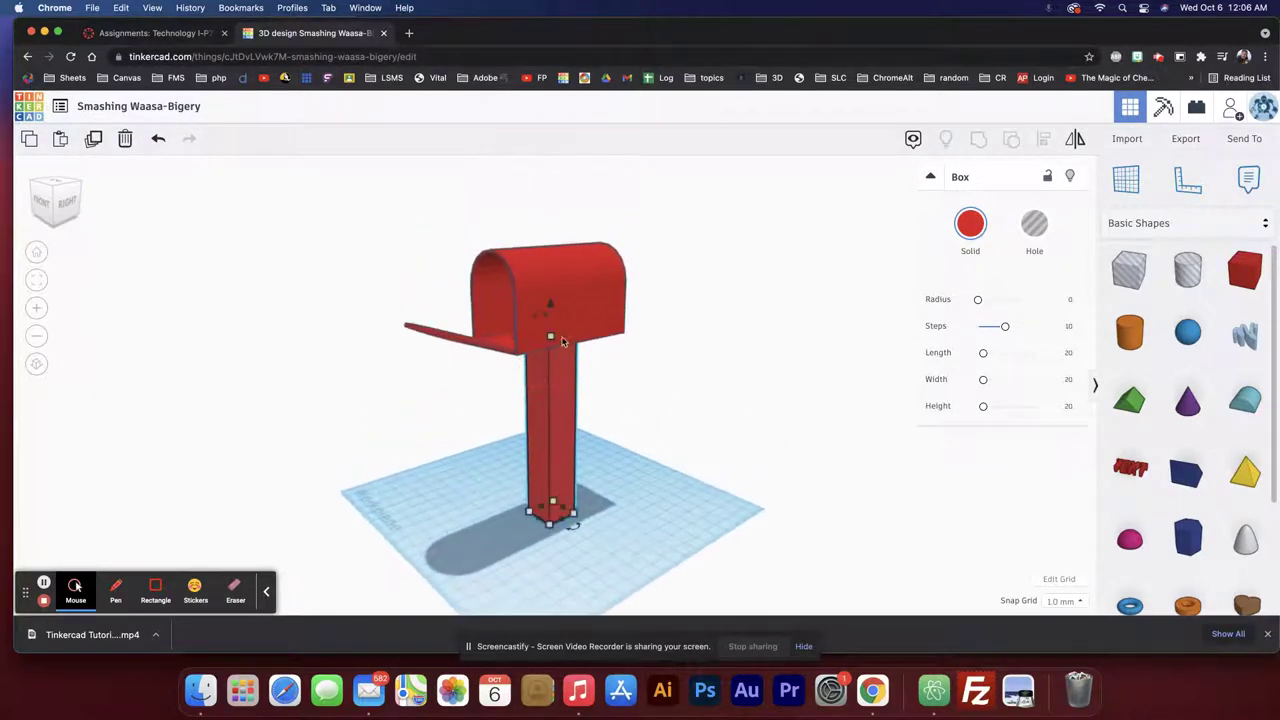
pyautogui.click(536, 316)
pyautogui.scroll(2, 536, 316)
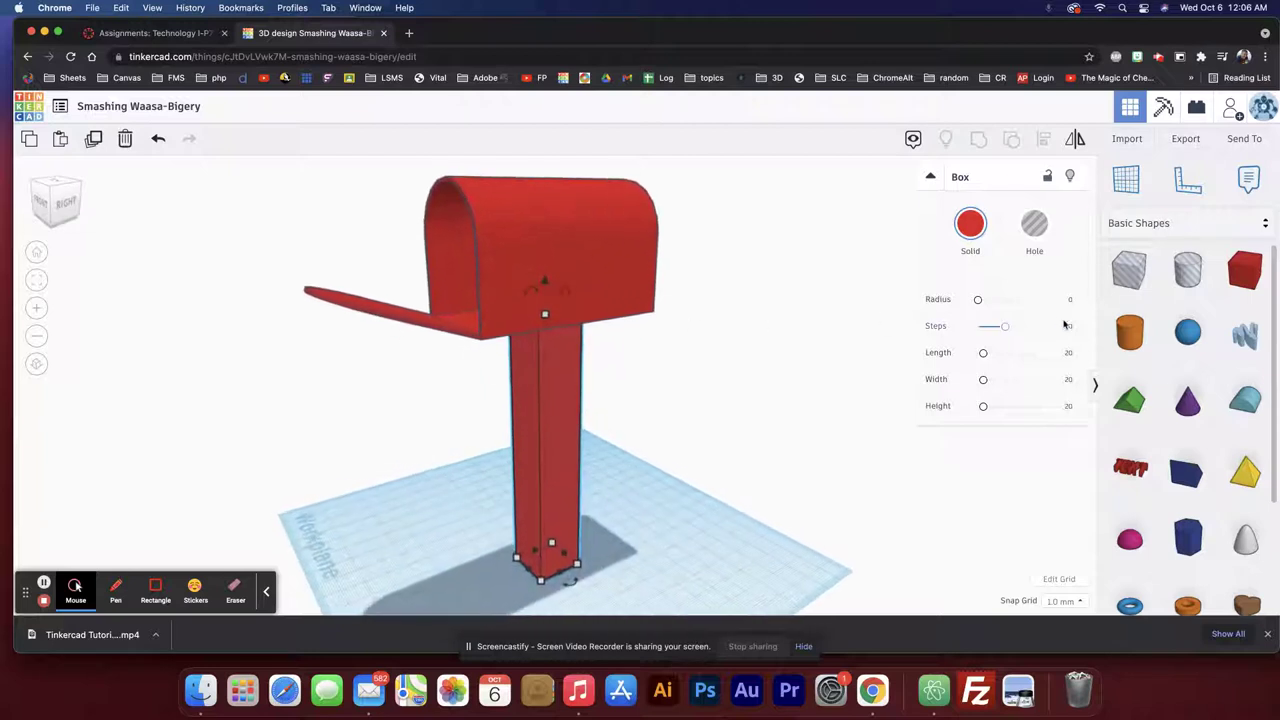
pyautogui.moveTo(514, 350); pyautogui.dragTo(508, 386, button='right')
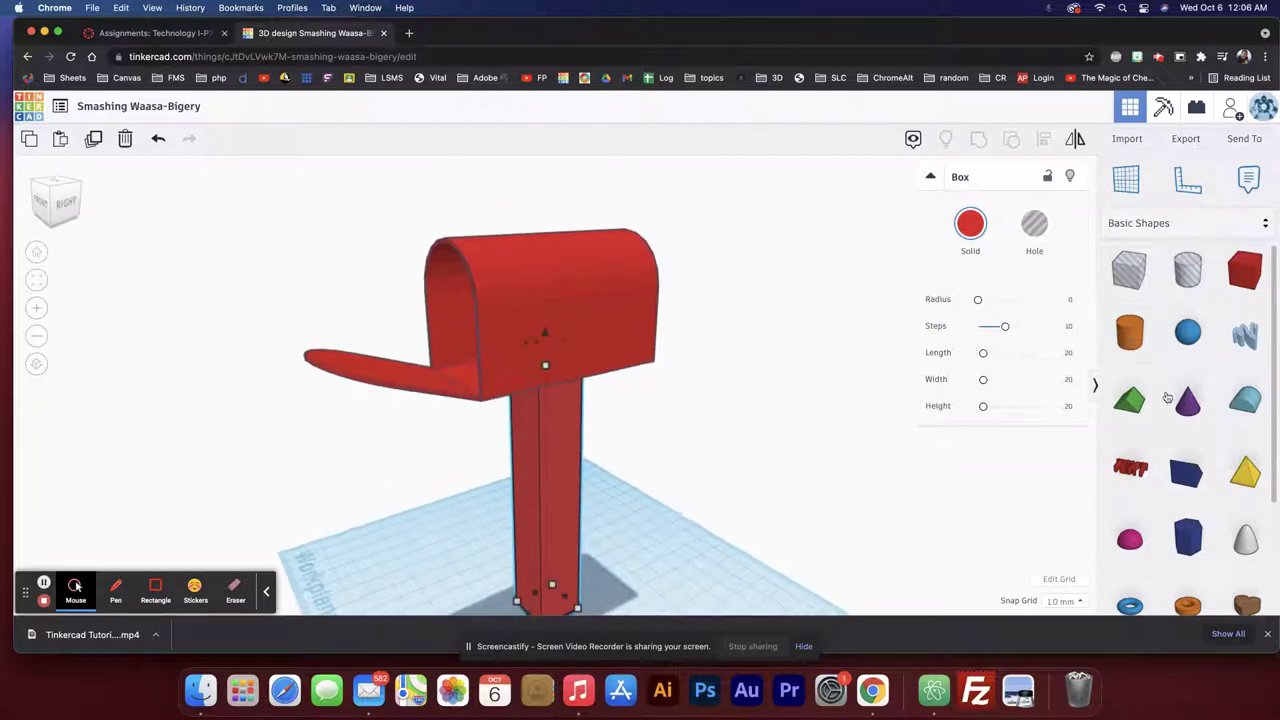
pyautogui.click(1126, 179)
pyautogui.click(1130, 178)
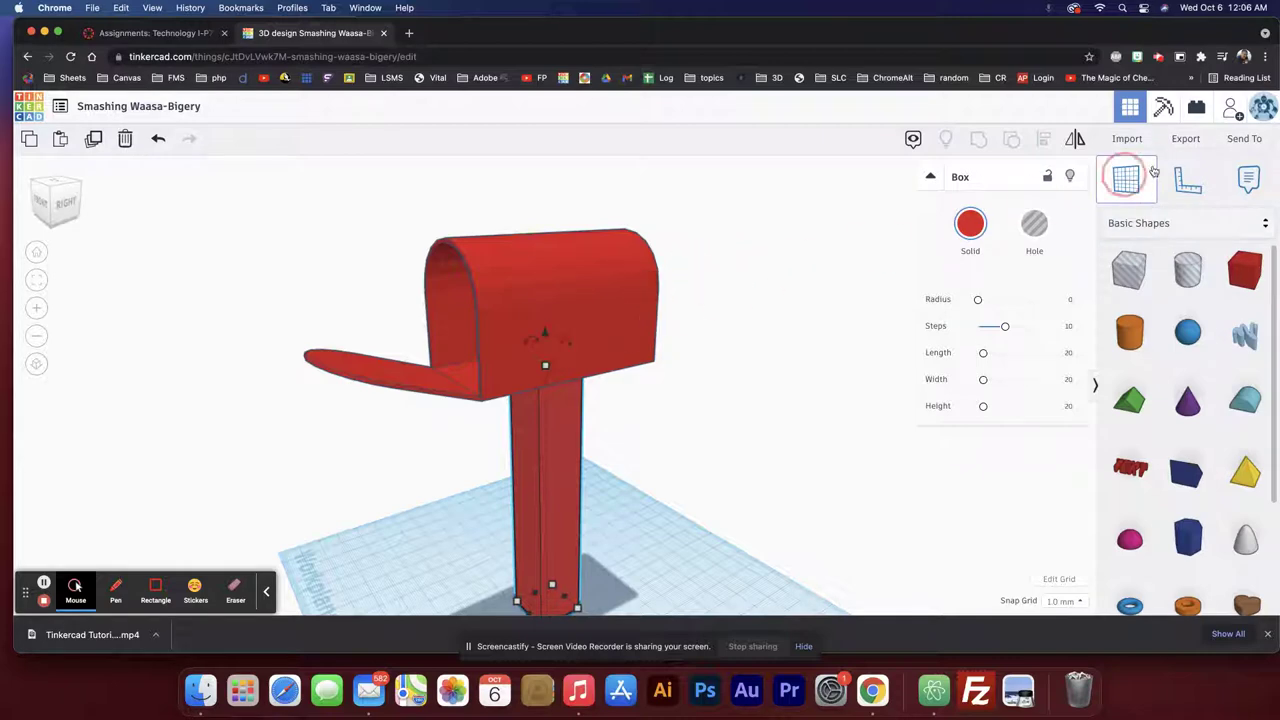
pyautogui.click(898, 252)
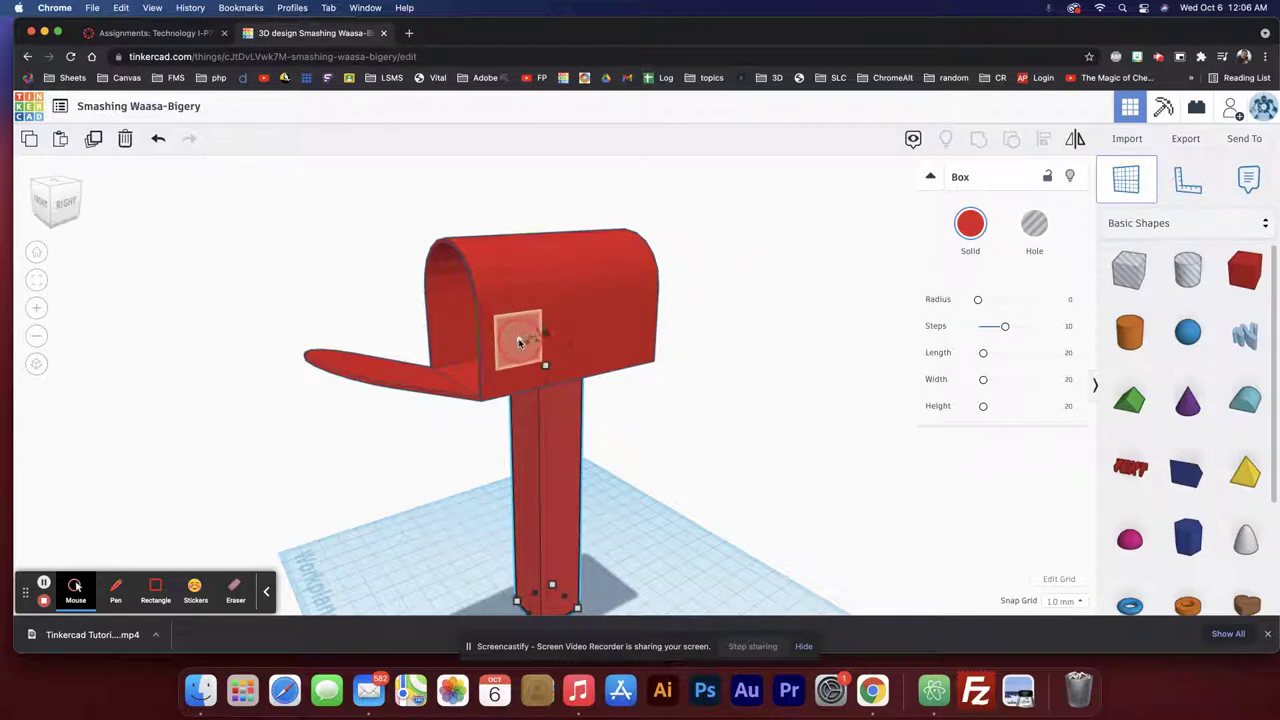
pyautogui.click(527, 342)
# Add a solid box to the mailbox's side wall on the new workplane, near the door end.
pyautogui.moveTo(566, 348); pyautogui.dragTo(651, 357, button='right')
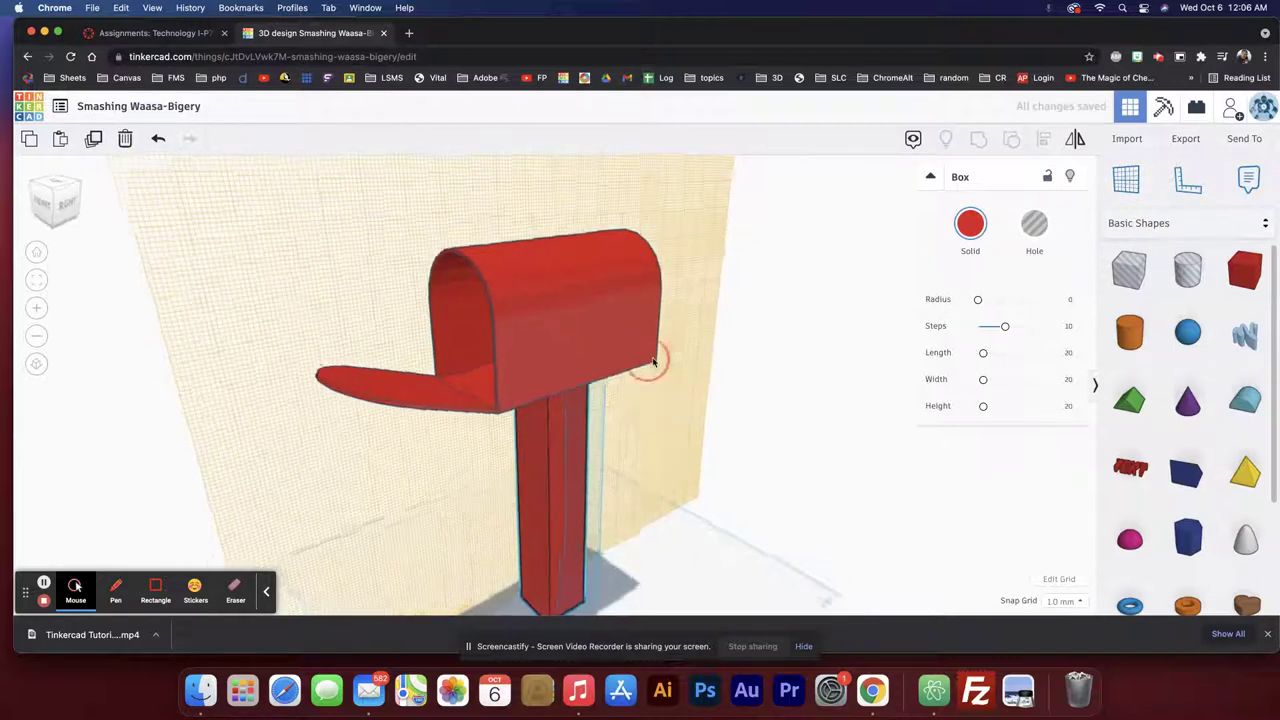
pyautogui.scroll(-5, 646, 366)
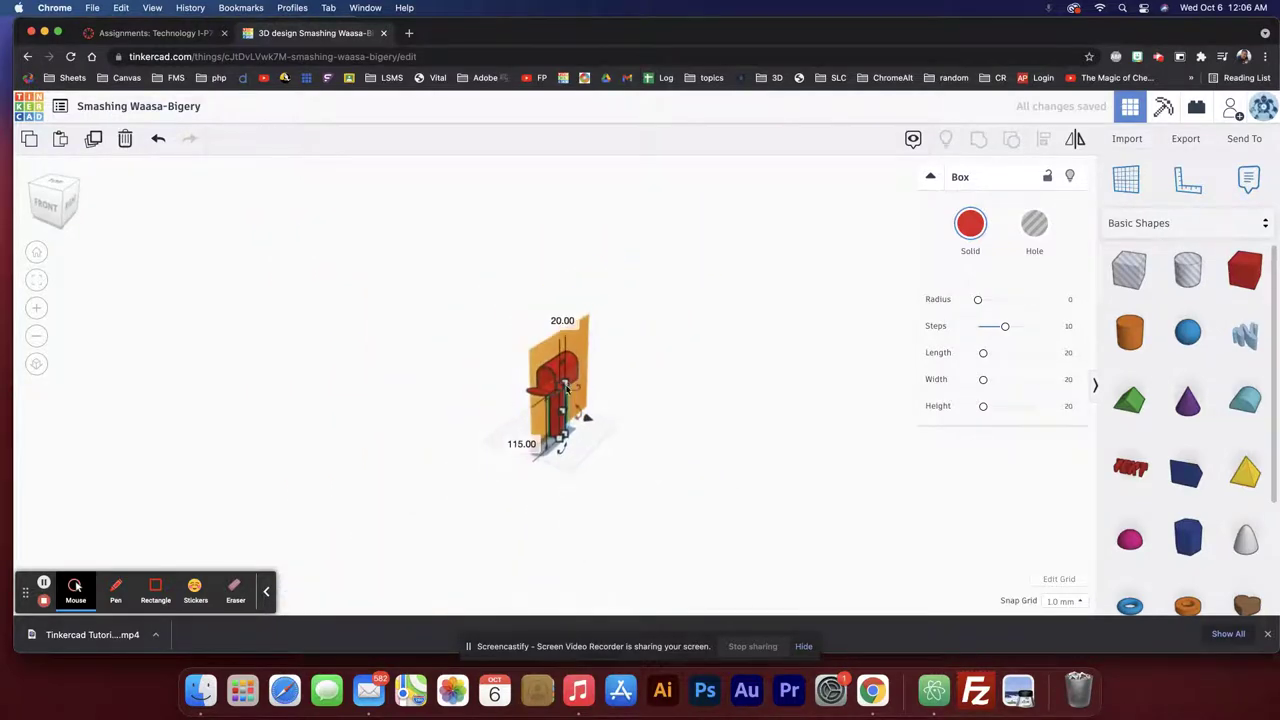
pyautogui.scroll(5, 575, 380)
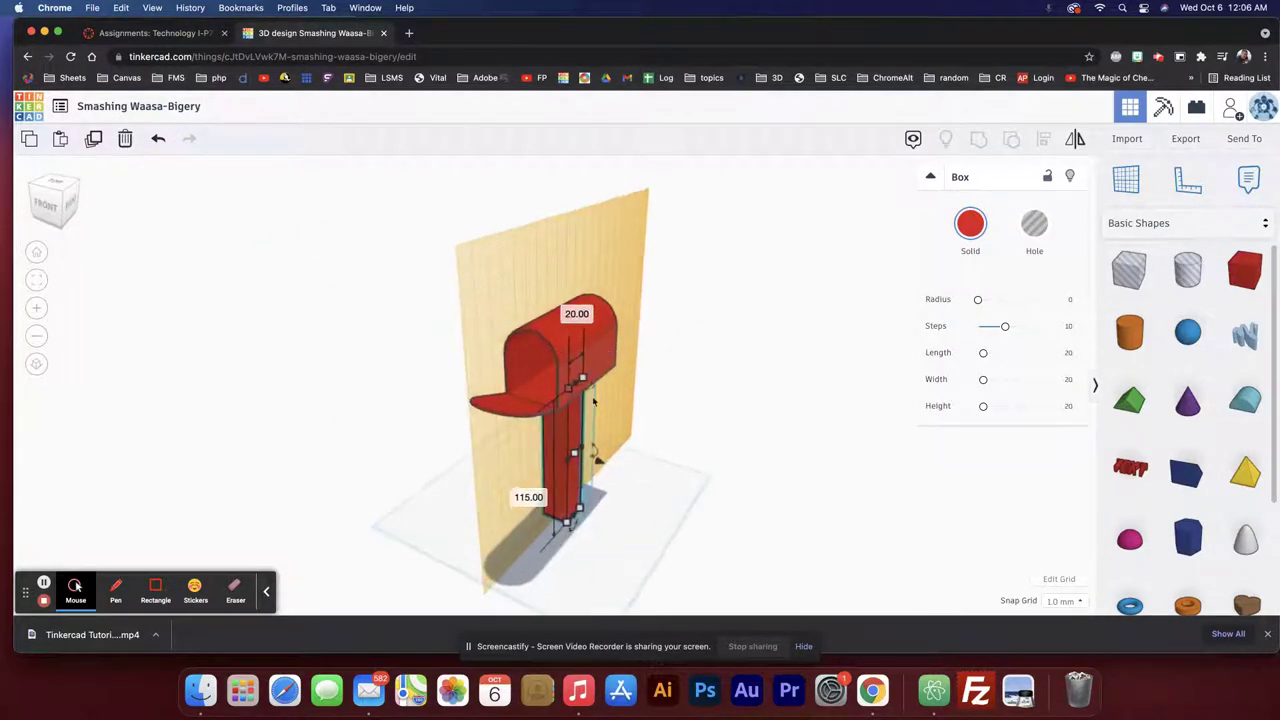
pyautogui.scroll(4, 594, 384)
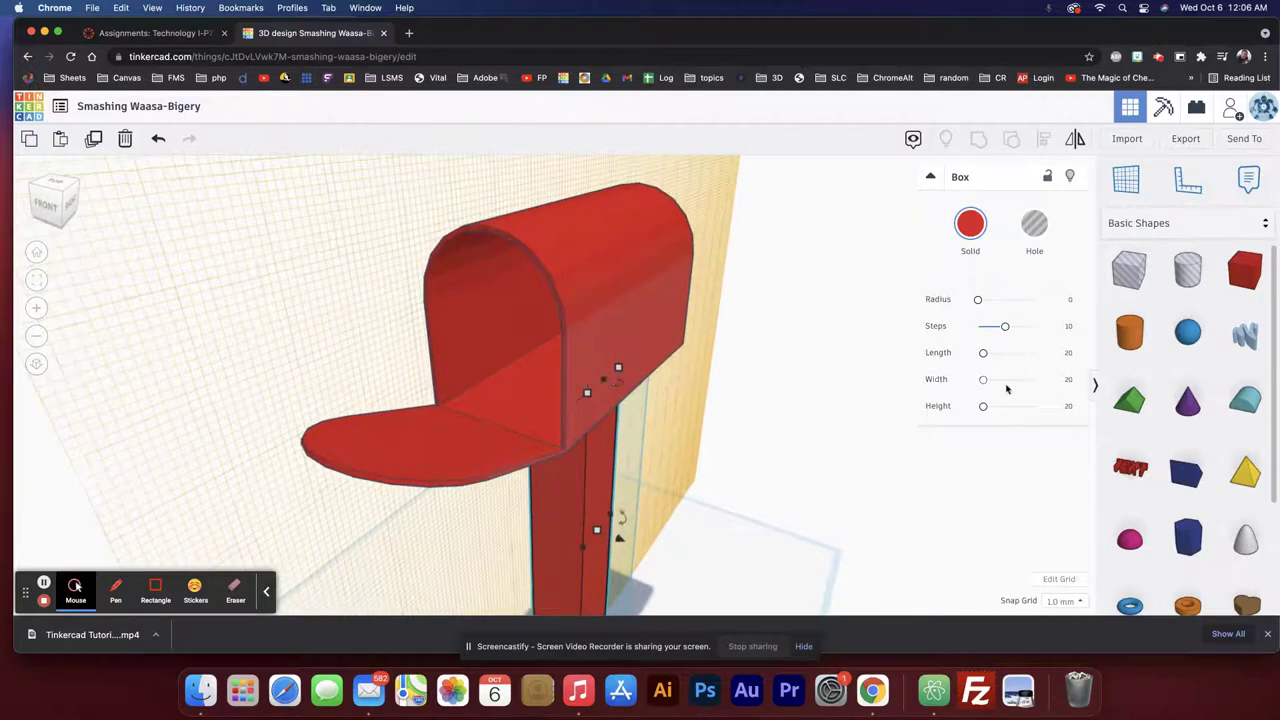
pyautogui.moveTo(765, 379); pyautogui.dragTo(650, 368, button='right')
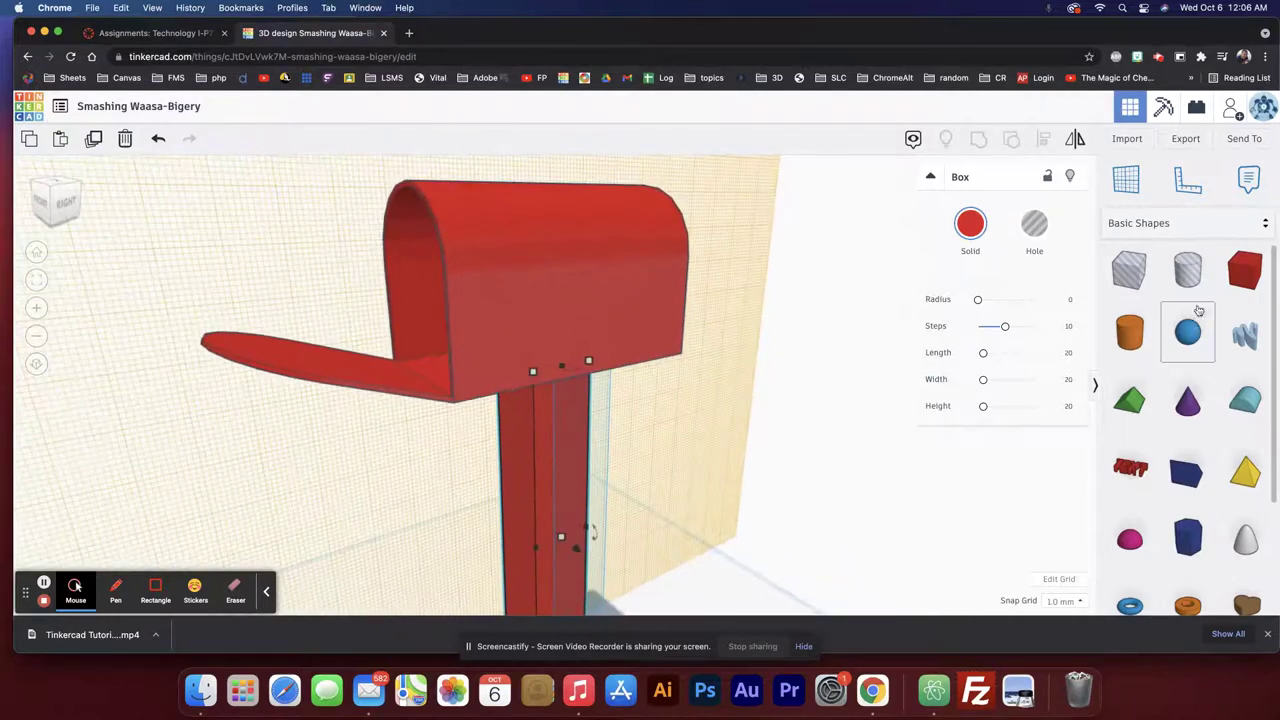
pyautogui.moveTo(1234, 277); pyautogui.dragTo(530, 320)
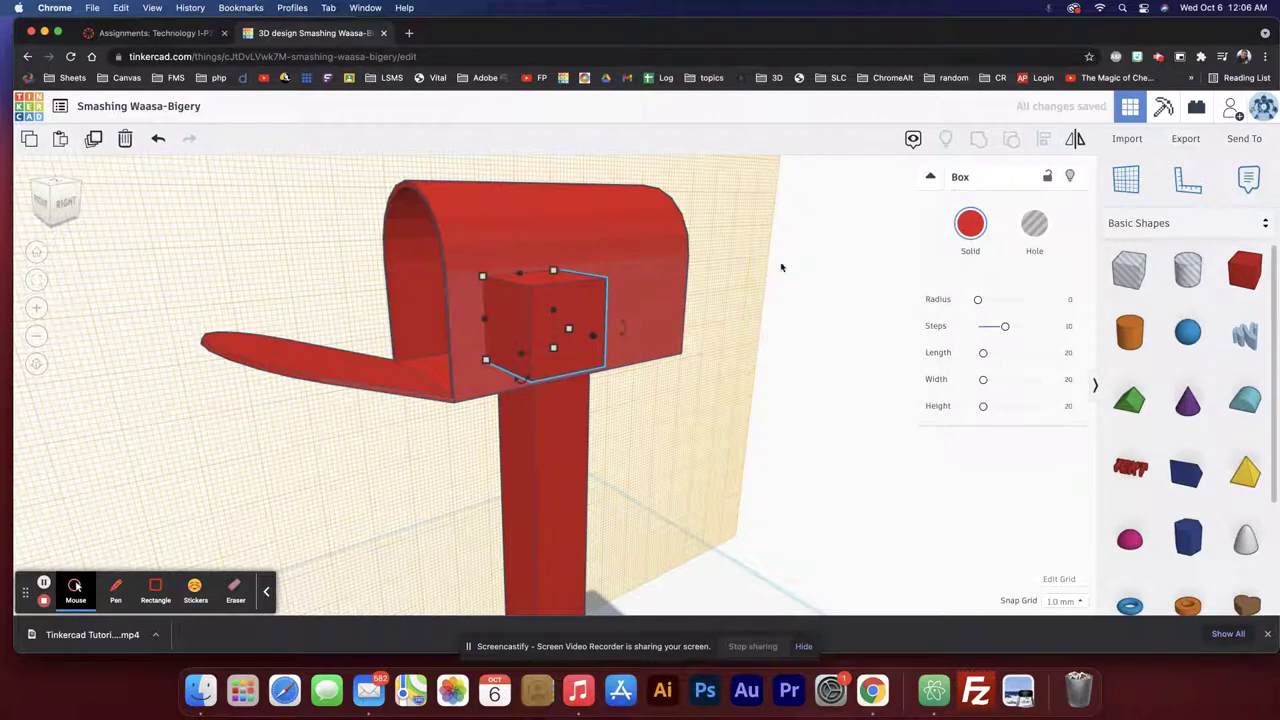
# Color the side box black and shrink it into a narrow upright strip 39 mm tall.
pyautogui.click(960, 235)
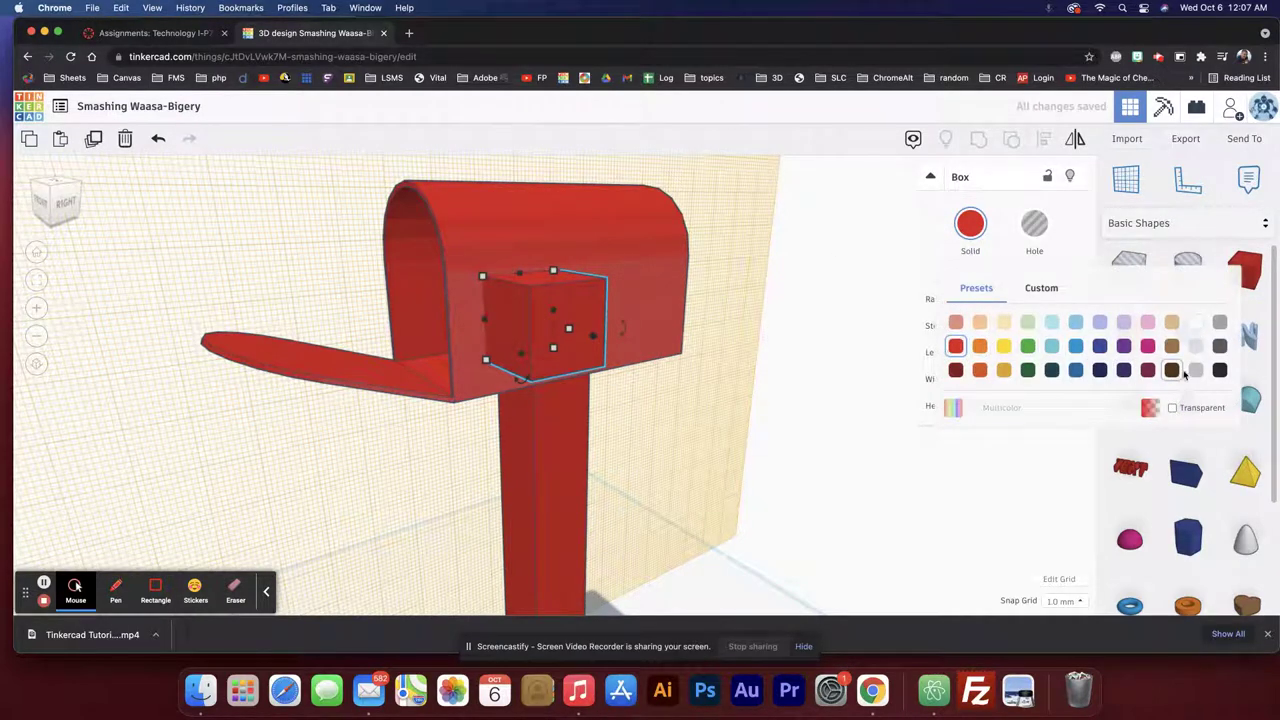
pyautogui.click(1220, 371)
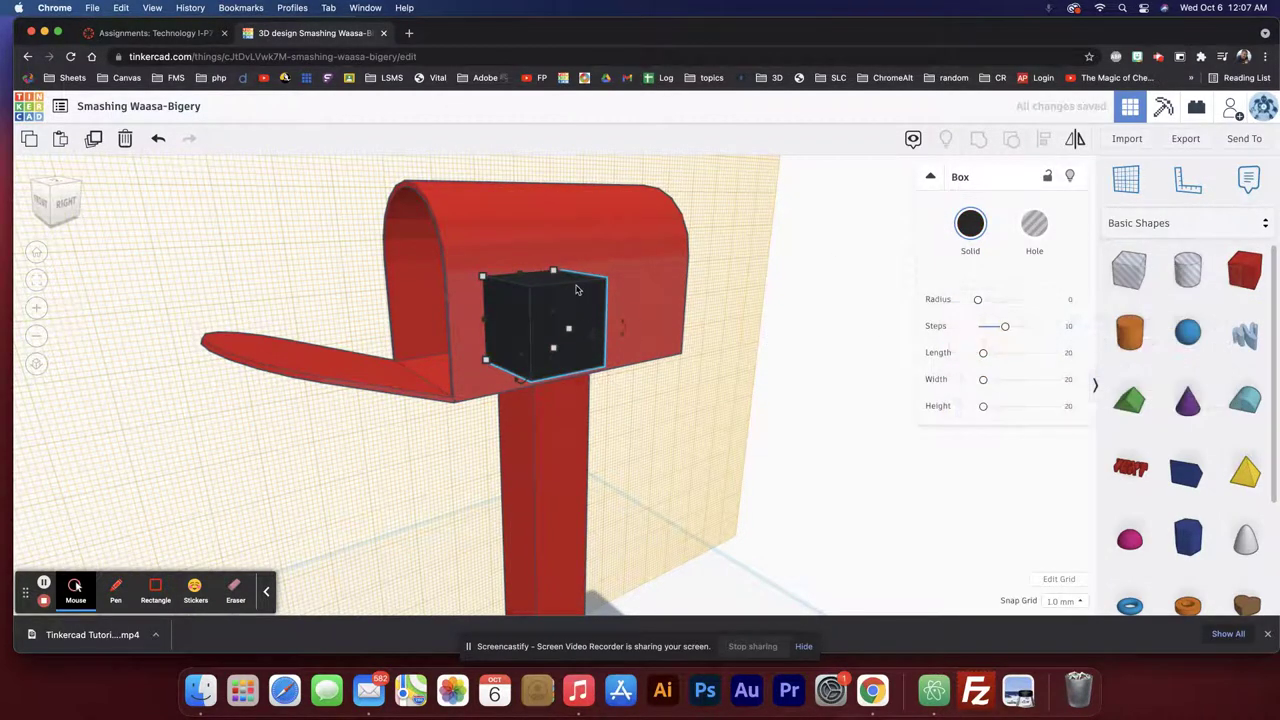
pyautogui.moveTo(553, 270); pyautogui.dragTo(503, 280)
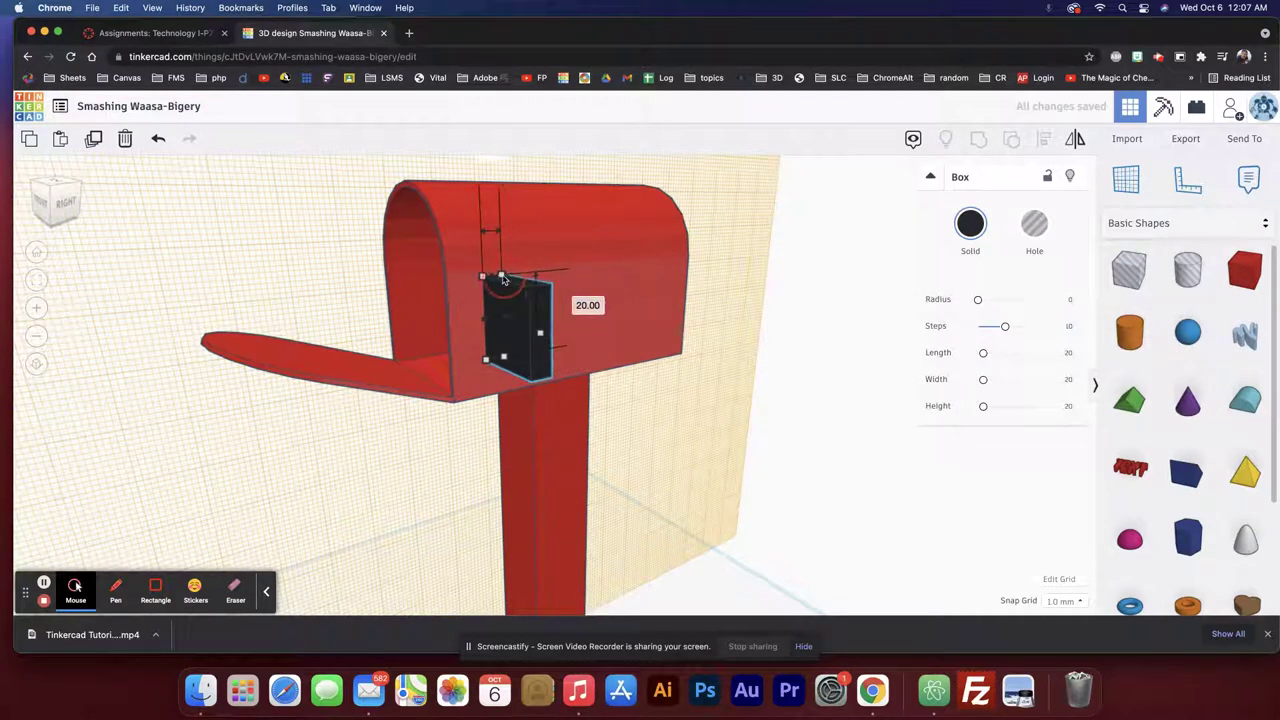
pyautogui.moveTo(540, 333); pyautogui.dragTo(487, 203)
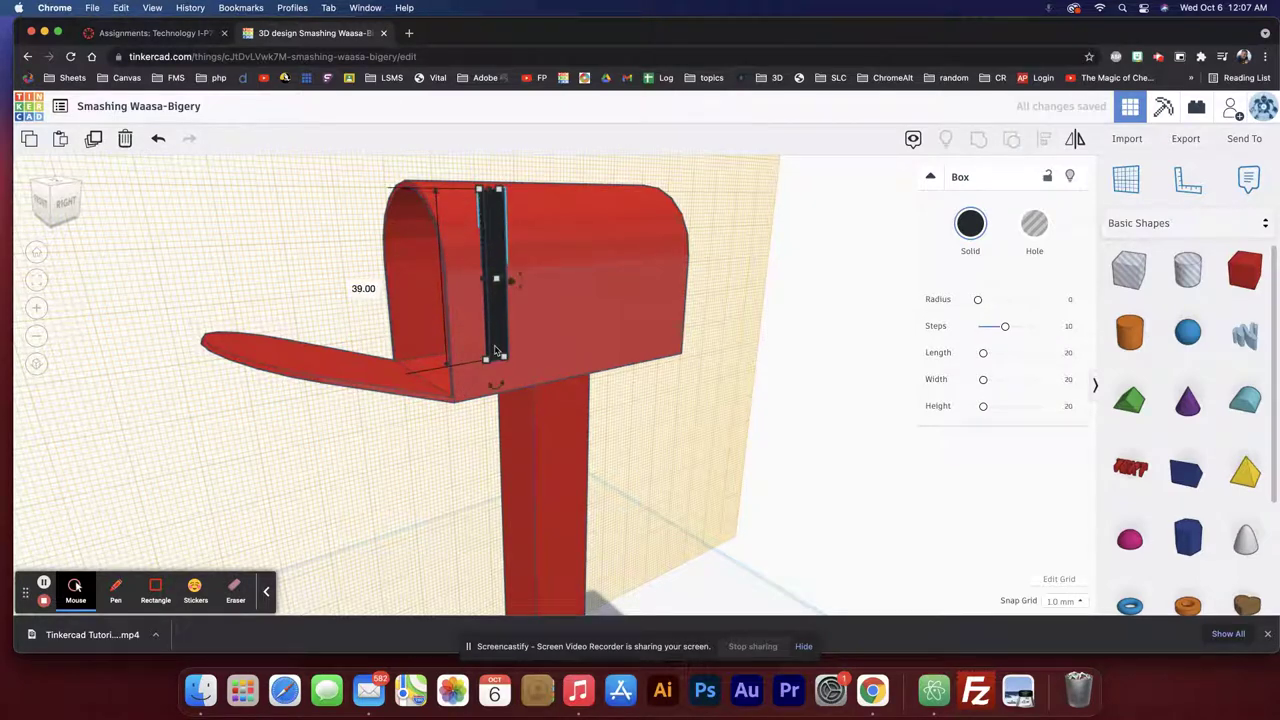
# Raise the black strip, shift it away from the door along the side wall, and thin it to 2 mm.
pyautogui.hotkey('ctrl', 'Up')
pyautogui.hotkey('ctrl', 'Up')
pyautogui.hotkey('ctrl', 'Up')
pyautogui.hotkey('ctrl', 'Up')
pyautogui.hotkey('ctrl', 'Up')
pyautogui.hotkey('ctrl', 'Up')
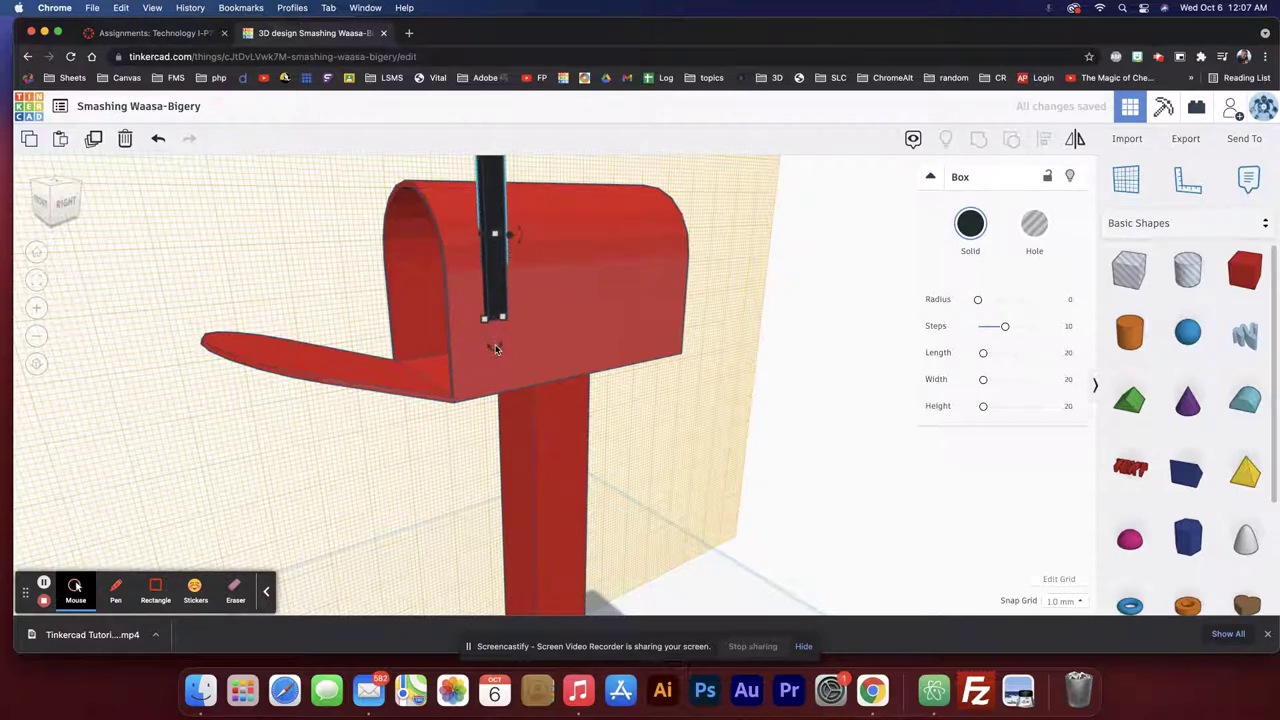
pyautogui.press('Right')
pyautogui.press('Right')
pyautogui.press('Right')
pyautogui.press('Right')
pyautogui.press('Right')
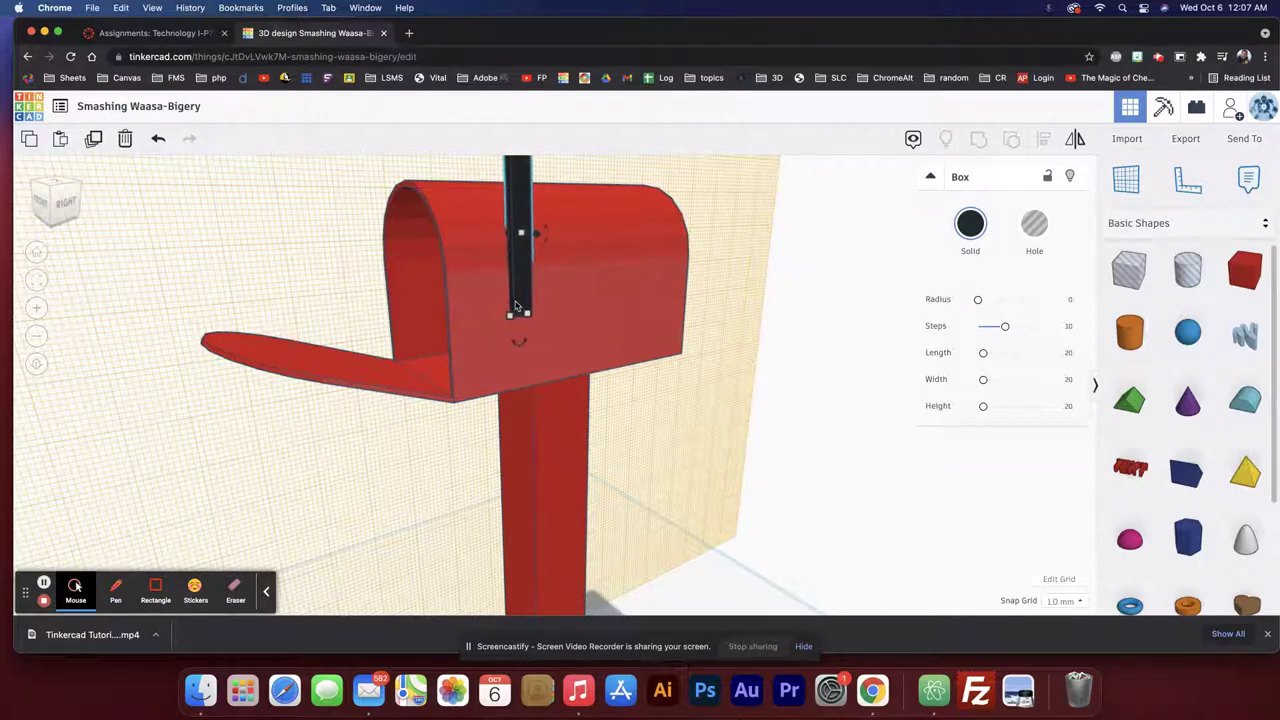
pyautogui.moveTo(524, 281); pyautogui.dragTo(668, 305, button='right')
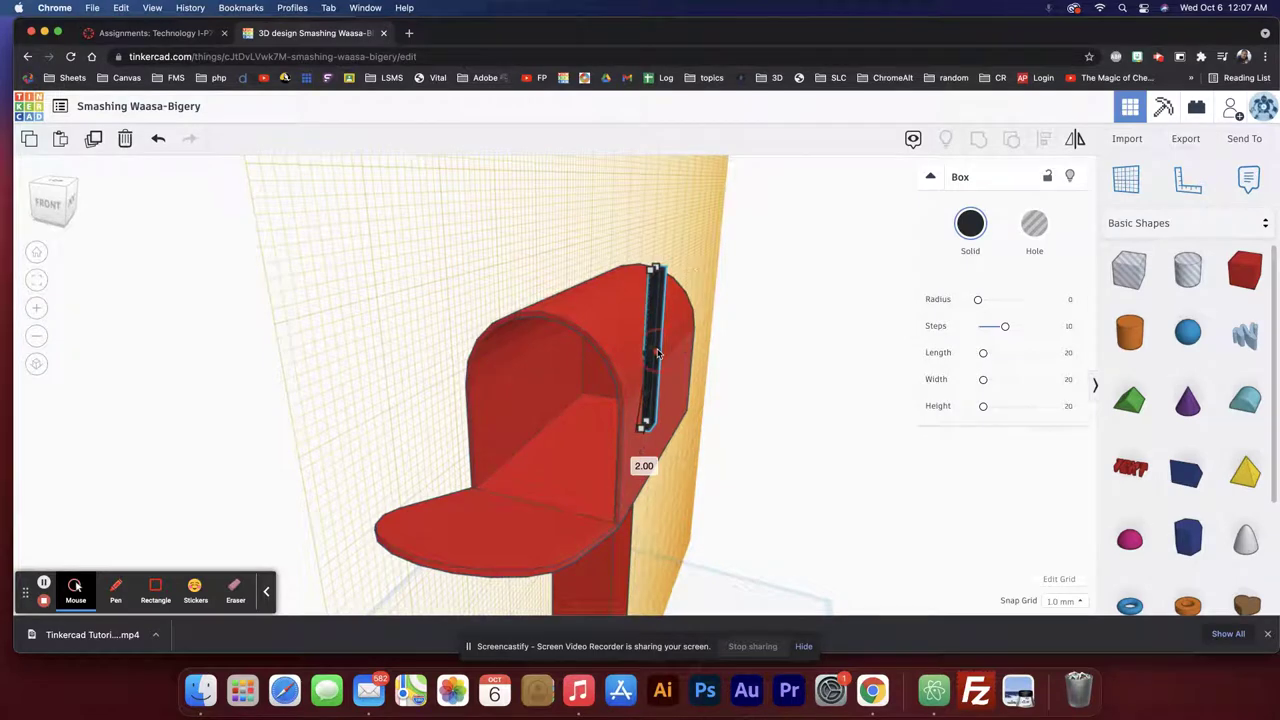
pyautogui.moveTo(665, 343); pyautogui.dragTo(562, 320, button='right')
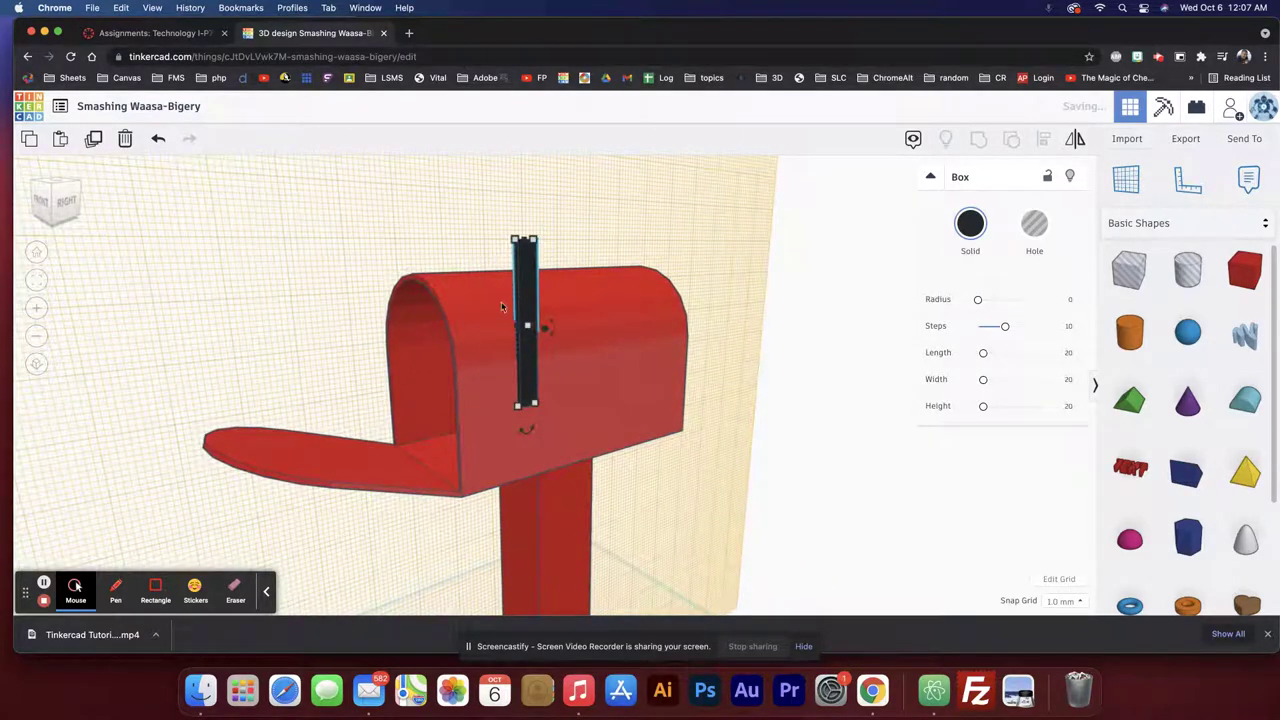
# Add a cylinder to the mailbox's side wall and shrink it to a small pin 2 mm in diameter.
pyautogui.scroll(5, 531, 400)
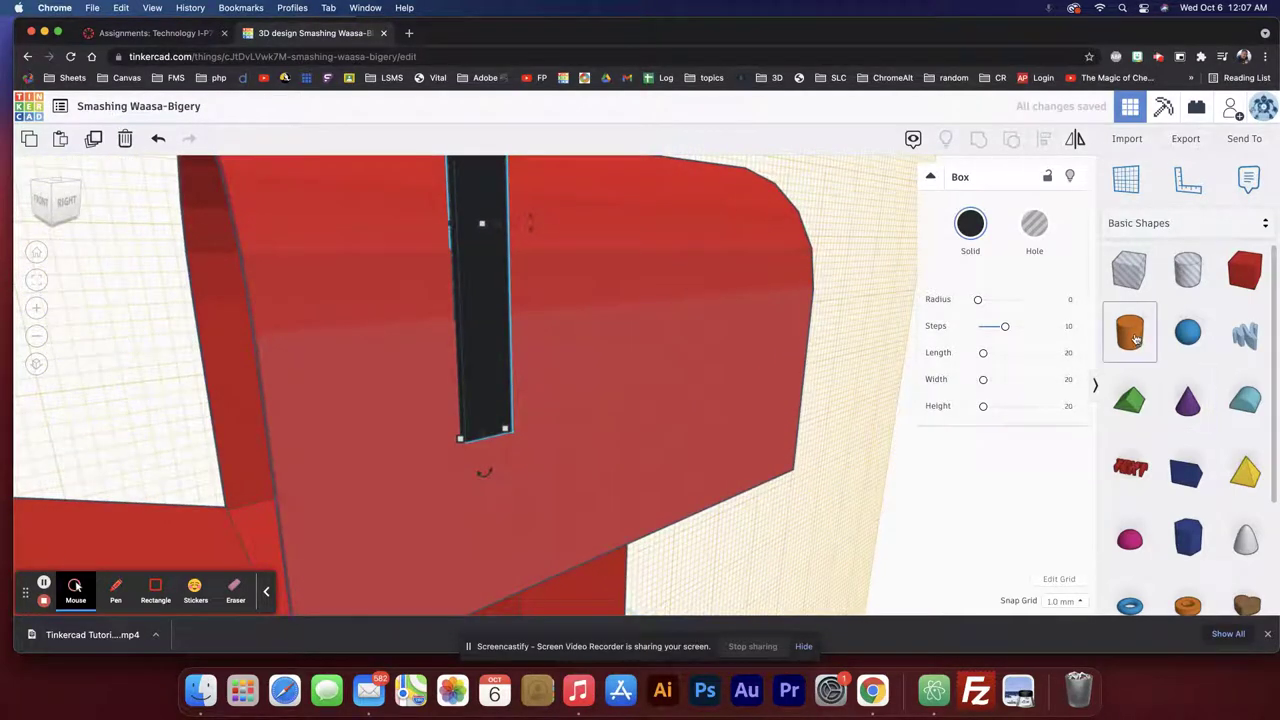
pyautogui.moveTo(1130, 333); pyautogui.dragTo(619, 380)
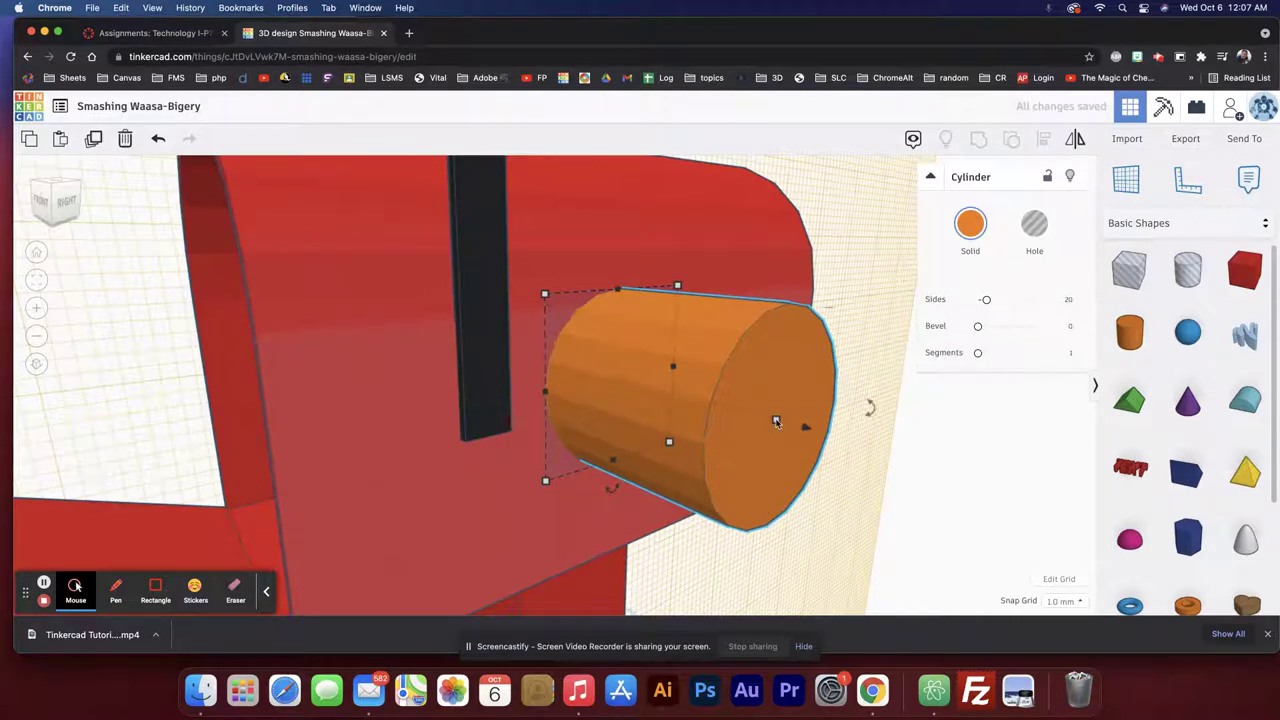
pyautogui.moveTo(776, 421); pyautogui.dragTo(625, 396)
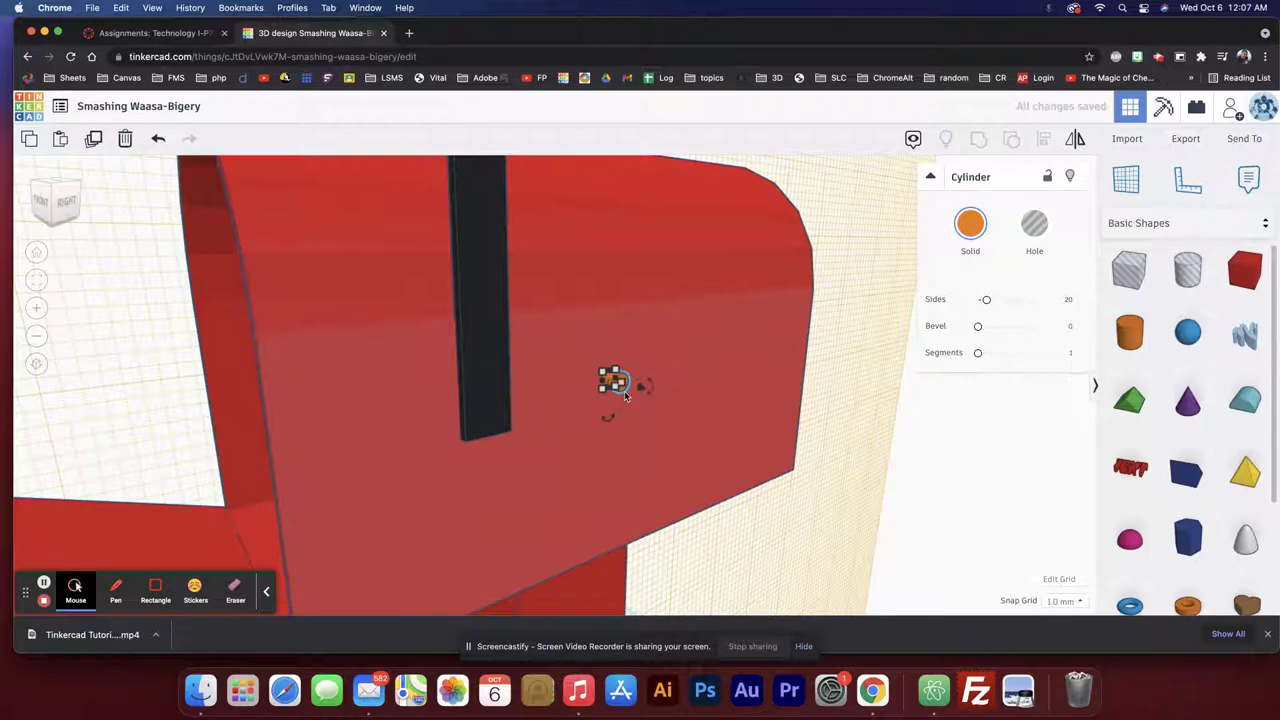
# Move the small cylinder along the side wall onto the lower end of the black strip.
pyautogui.press('Left')
pyautogui.press('Left')
pyautogui.press('Left')
pyautogui.press('Left')
pyautogui.press('Left')
pyautogui.press('Left')
pyautogui.press('Left')
pyautogui.press('Left')
pyautogui.press('Left')
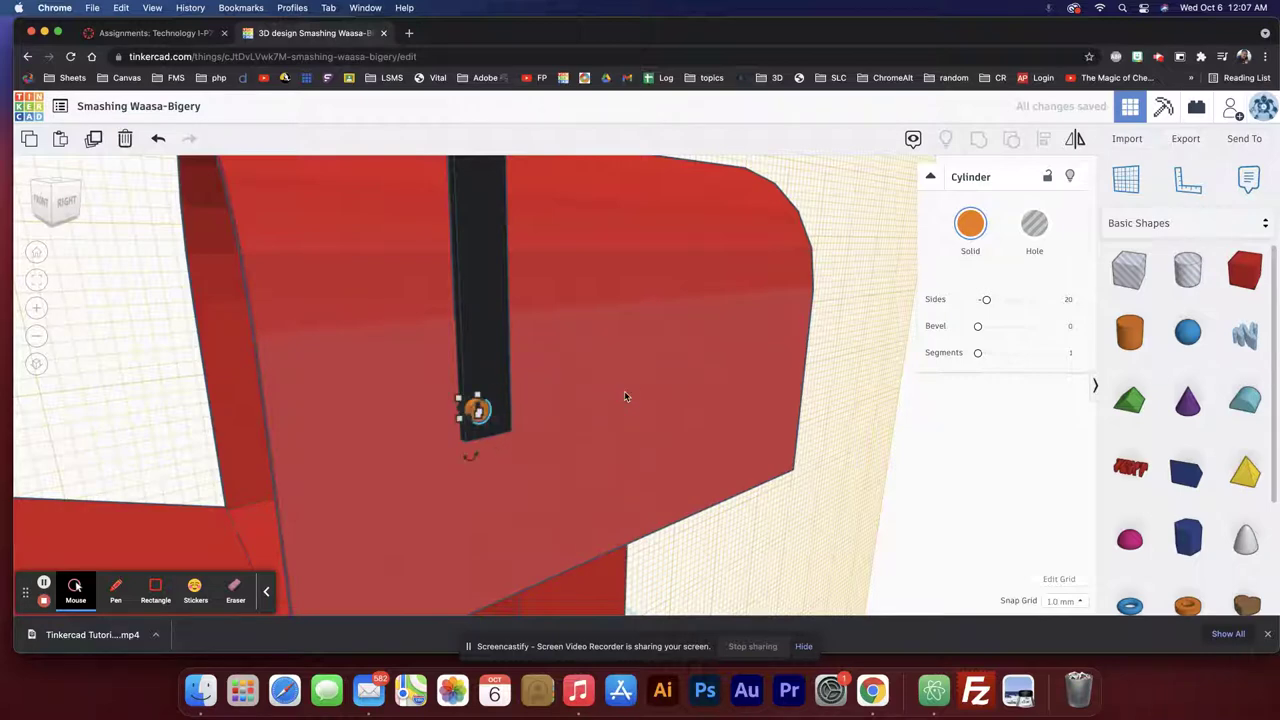
# Set the snap grid to 0.5 mm and nudge the small cylinder to the middle of the strip's width.
pyautogui.moveTo(625, 396); pyautogui.dragTo(561, 386, button='right')
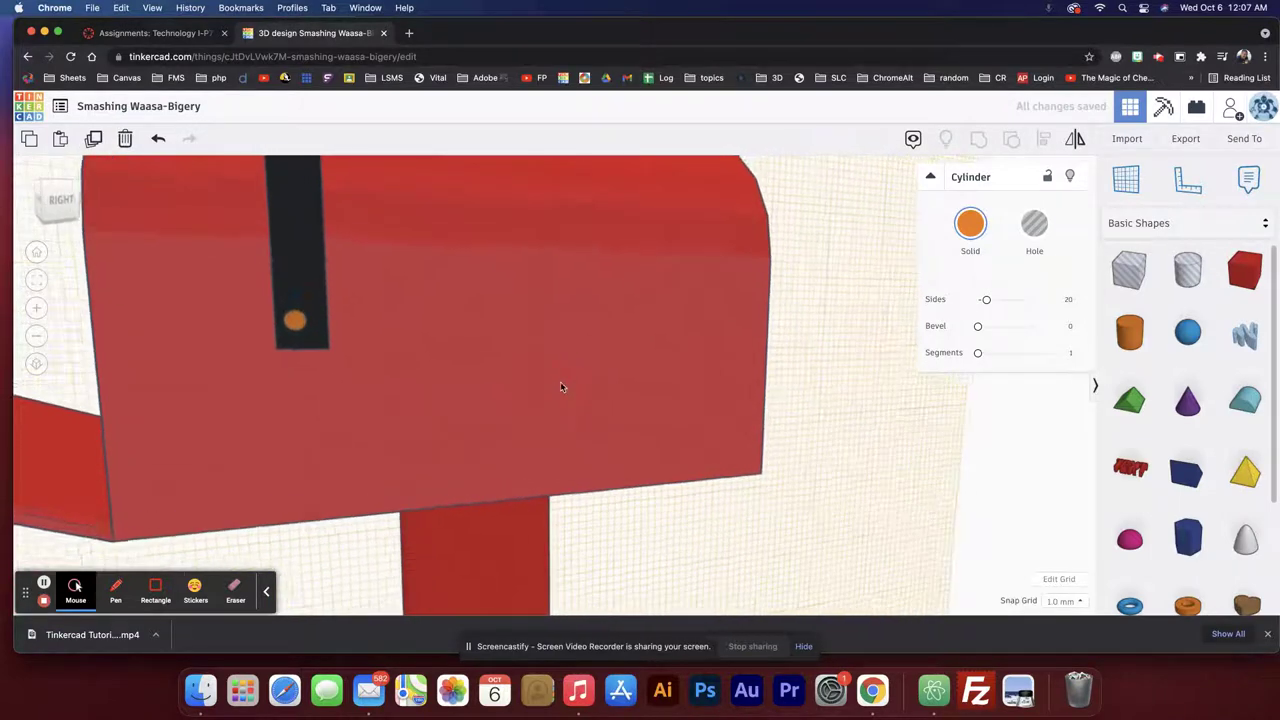
pyautogui.press('Right')
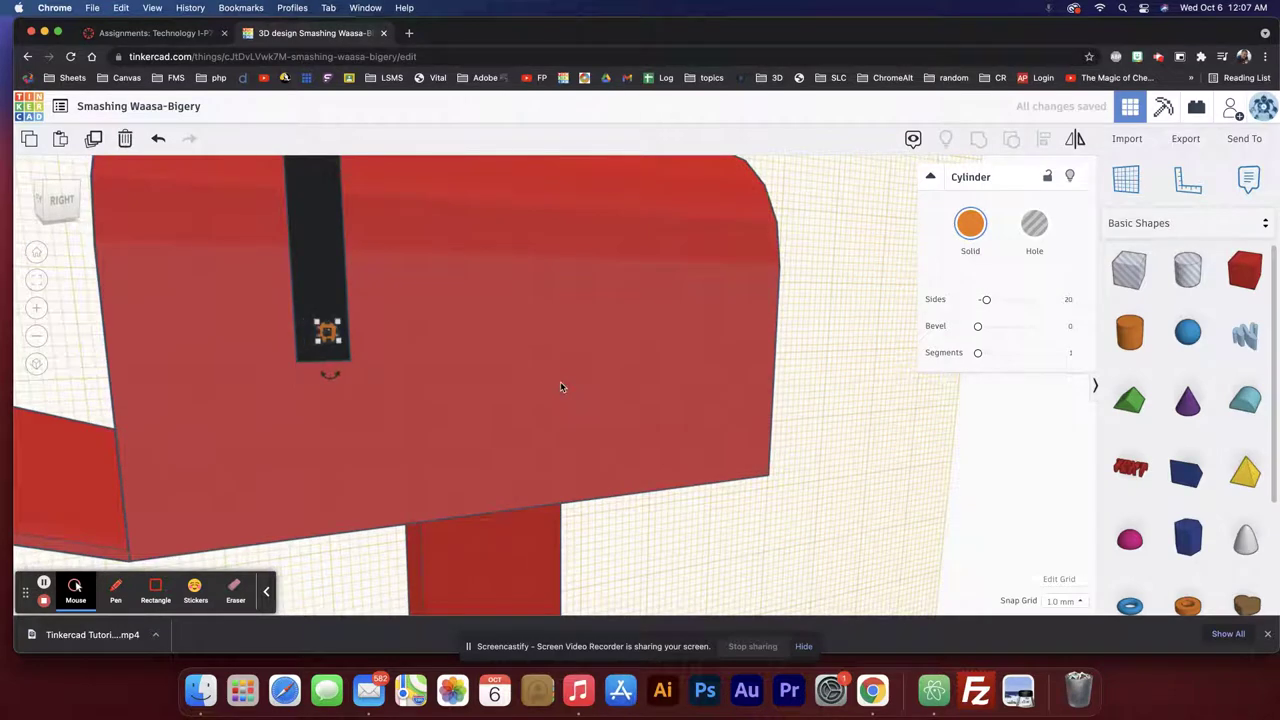
pyautogui.press('Right')
pyautogui.click(1062, 601)
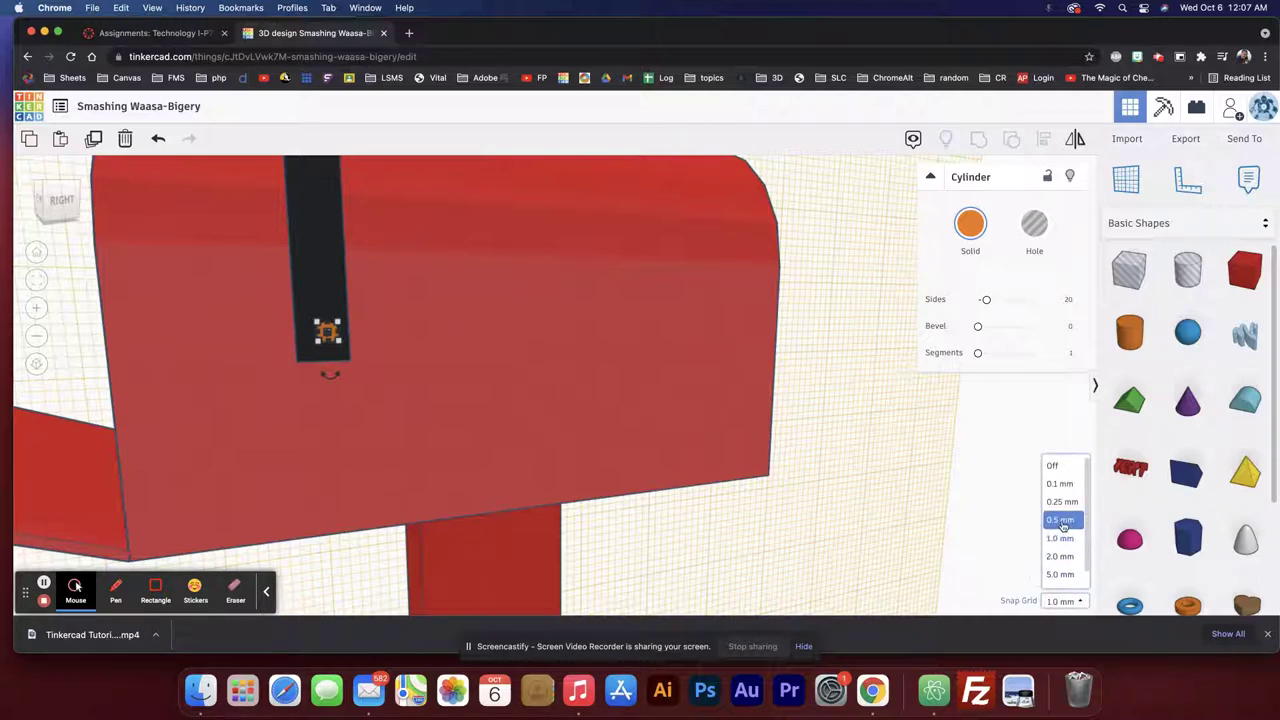
pyautogui.click(1061, 520)
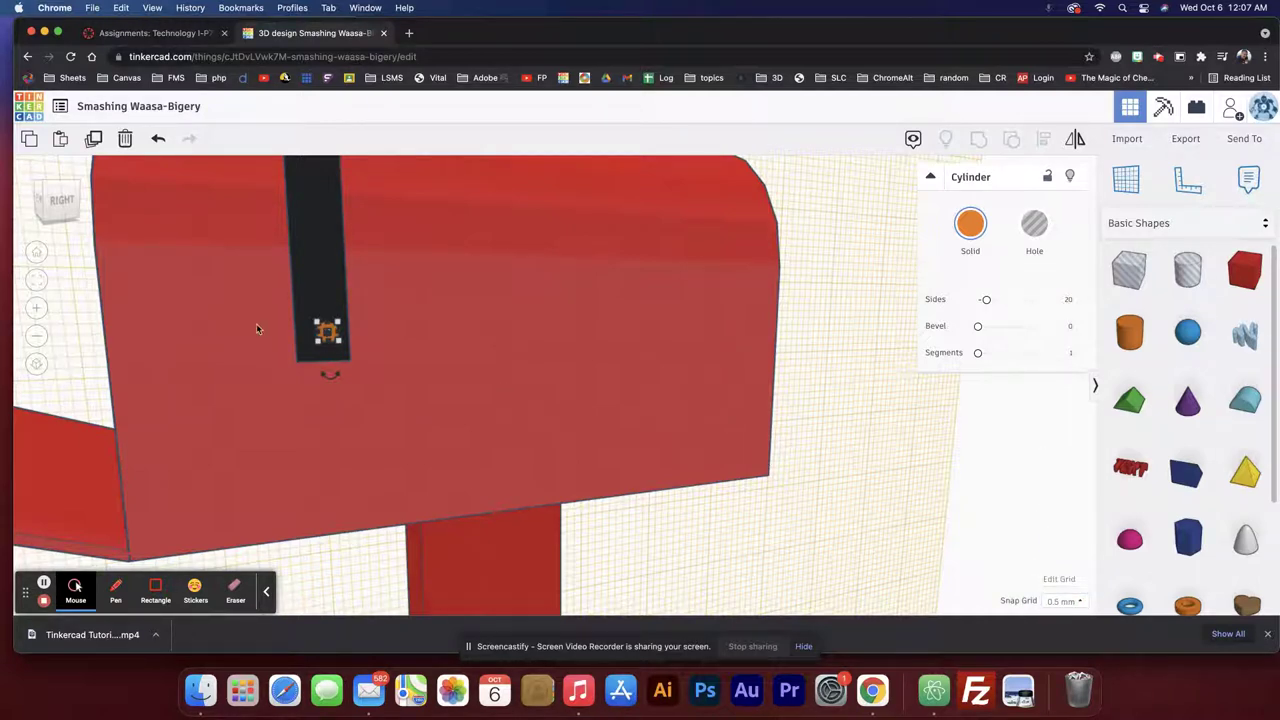
pyautogui.press('Left')
pyautogui.click(312, 338)
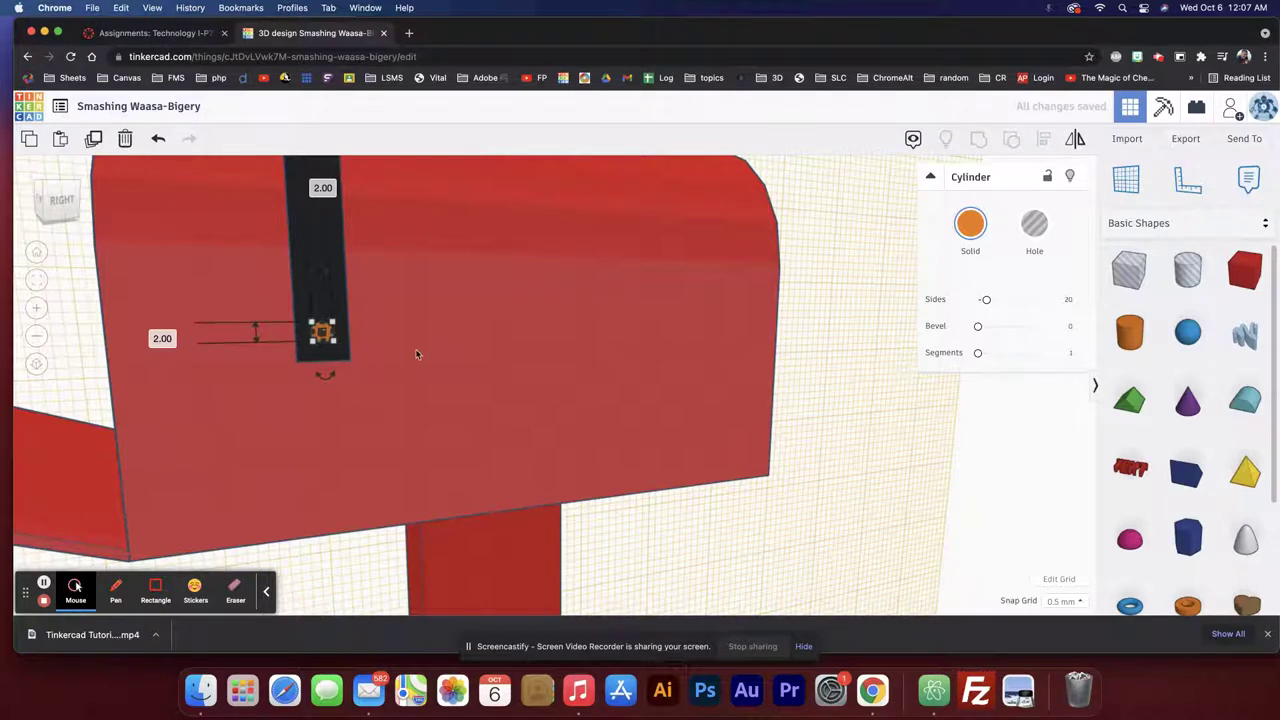
# Turn the small cylinder at the lower end of the black strip into a hole.
pyautogui.click(1037, 233)
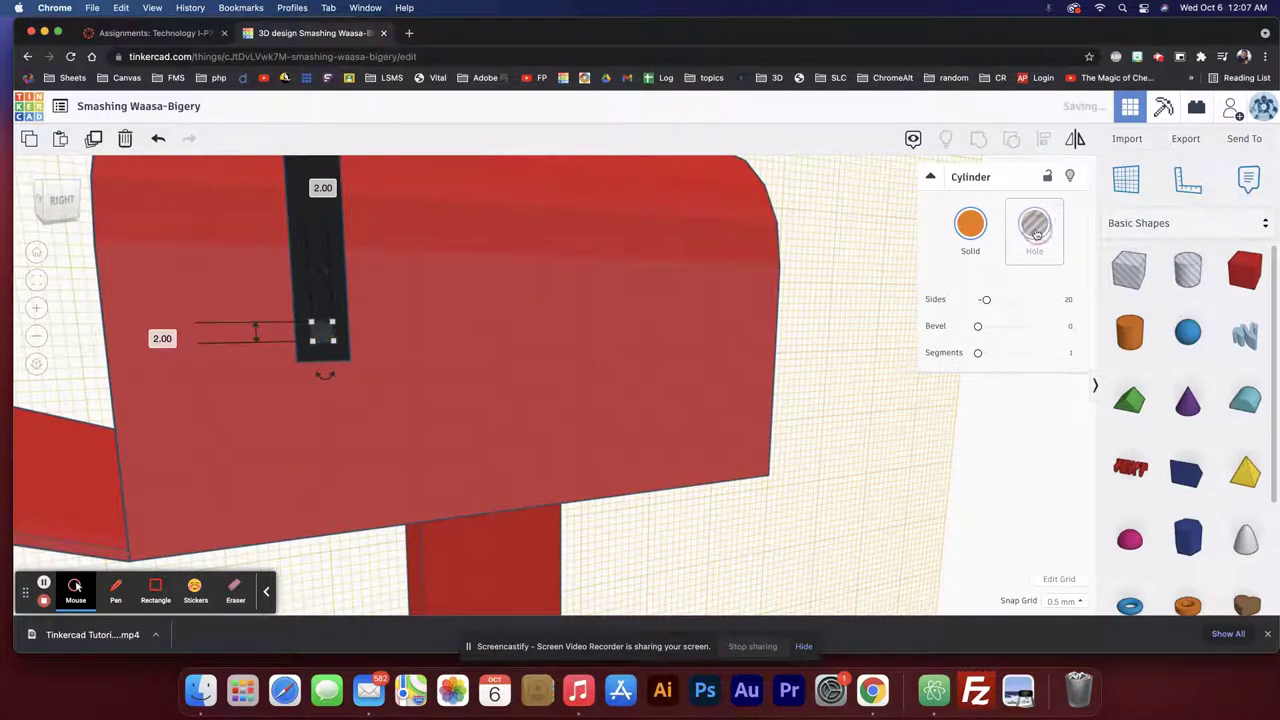
pyautogui.moveTo(371, 329); pyautogui.dragTo(685, 390, button='right')
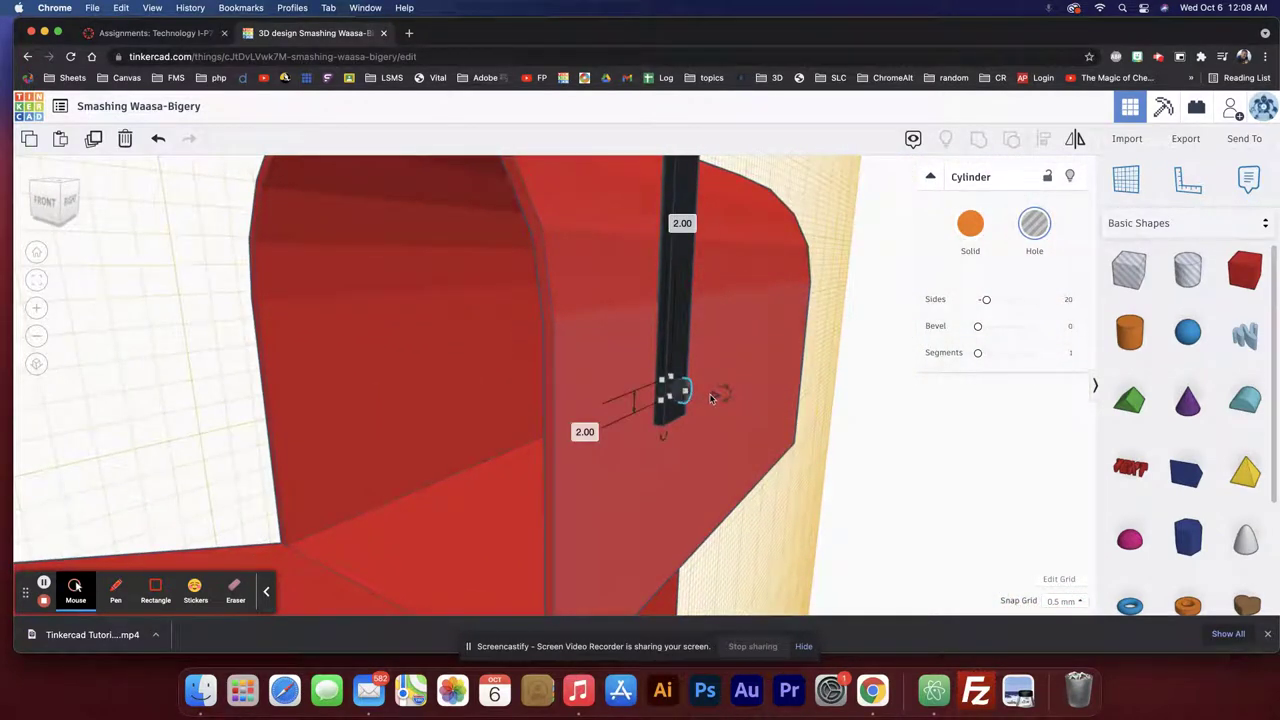
pyautogui.moveTo(711, 398); pyautogui.dragTo(730, 400)
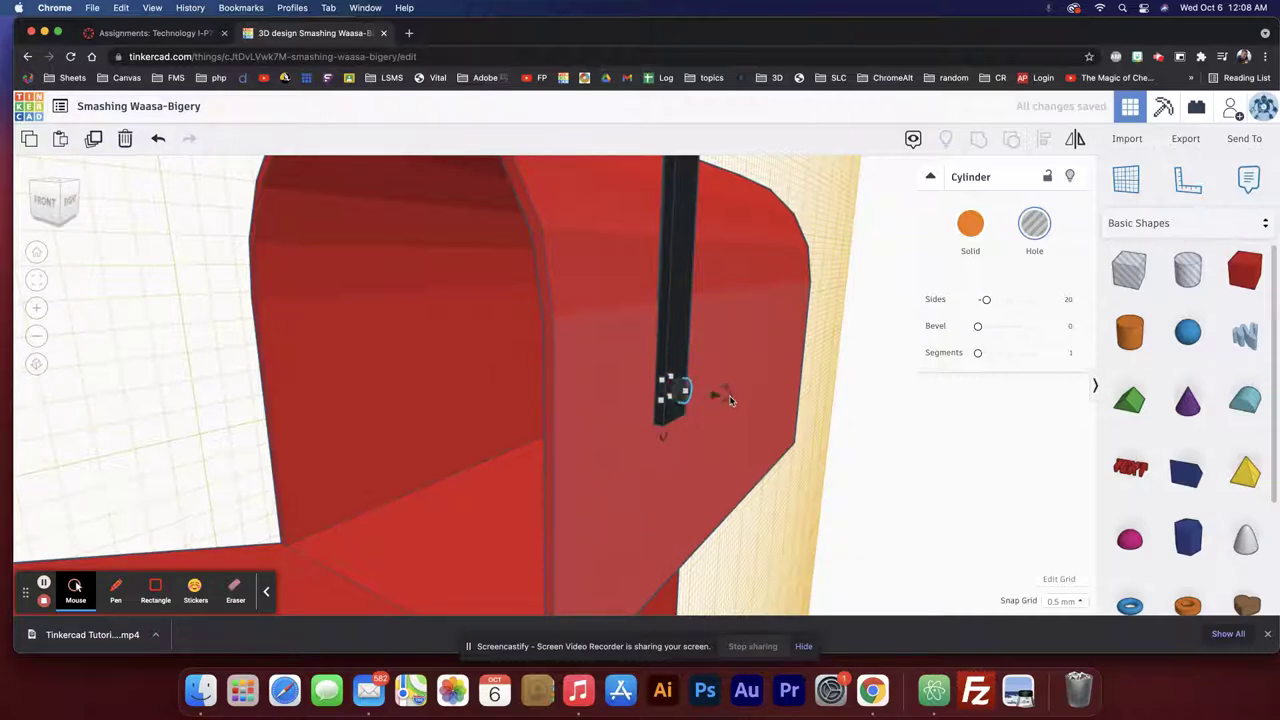
pyautogui.moveTo(716, 398); pyautogui.dragTo(629, 391, button='right')
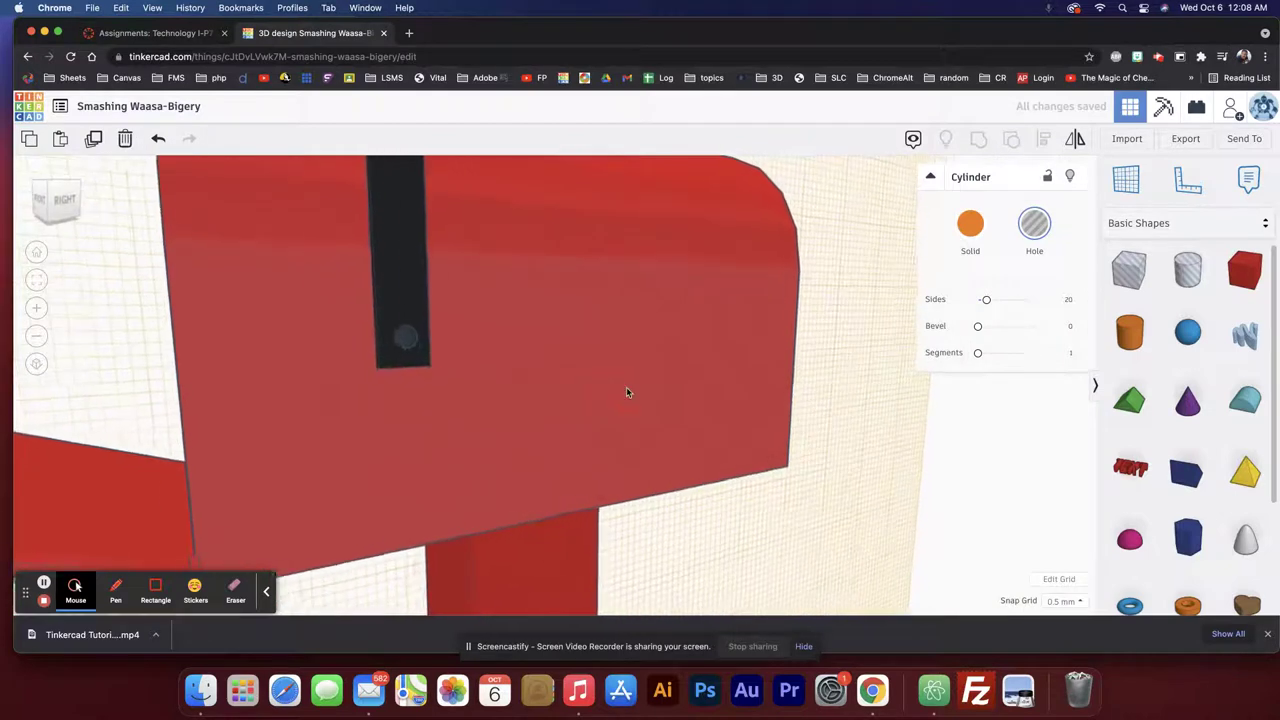
pyautogui.keyDown('shift'); pyautogui.click(410, 298); pyautogui.keyUp('shift')
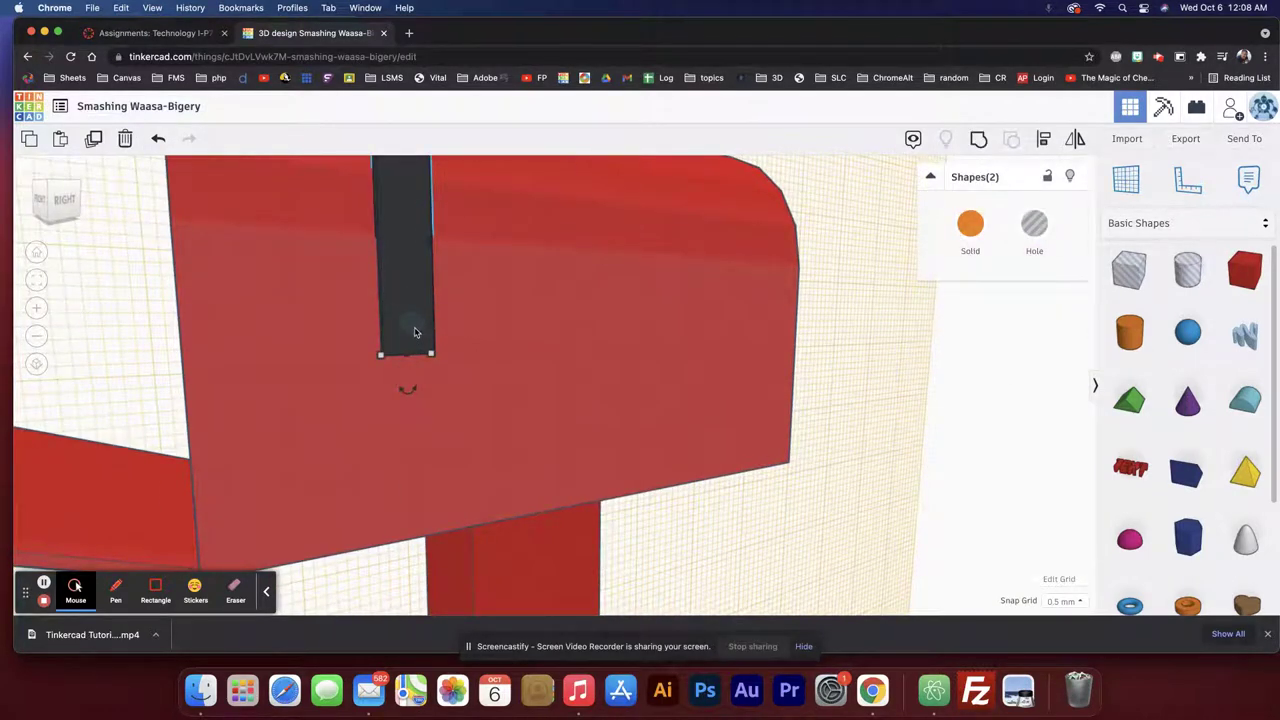
pyautogui.click(415, 332)
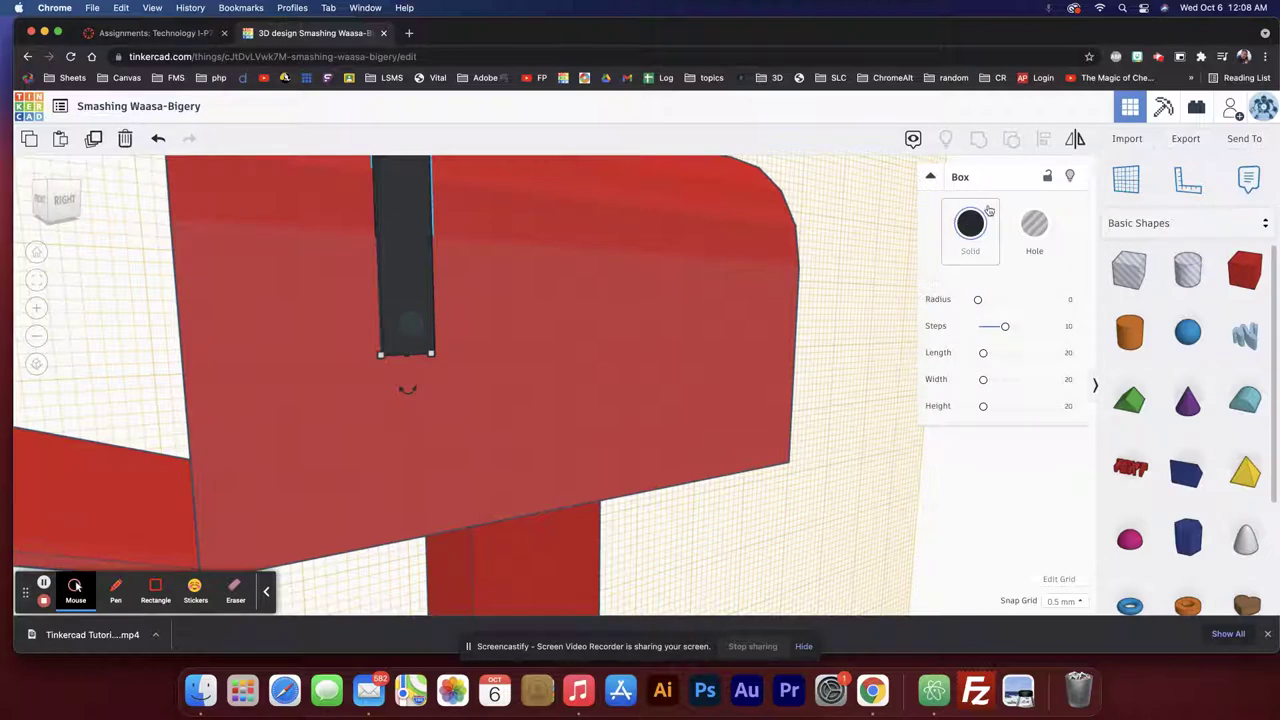
pyautogui.moveTo(531, 266); pyautogui.dragTo(532, 279, button='right')
pyautogui.moveTo(506, 339); pyautogui.dragTo(422, 394)
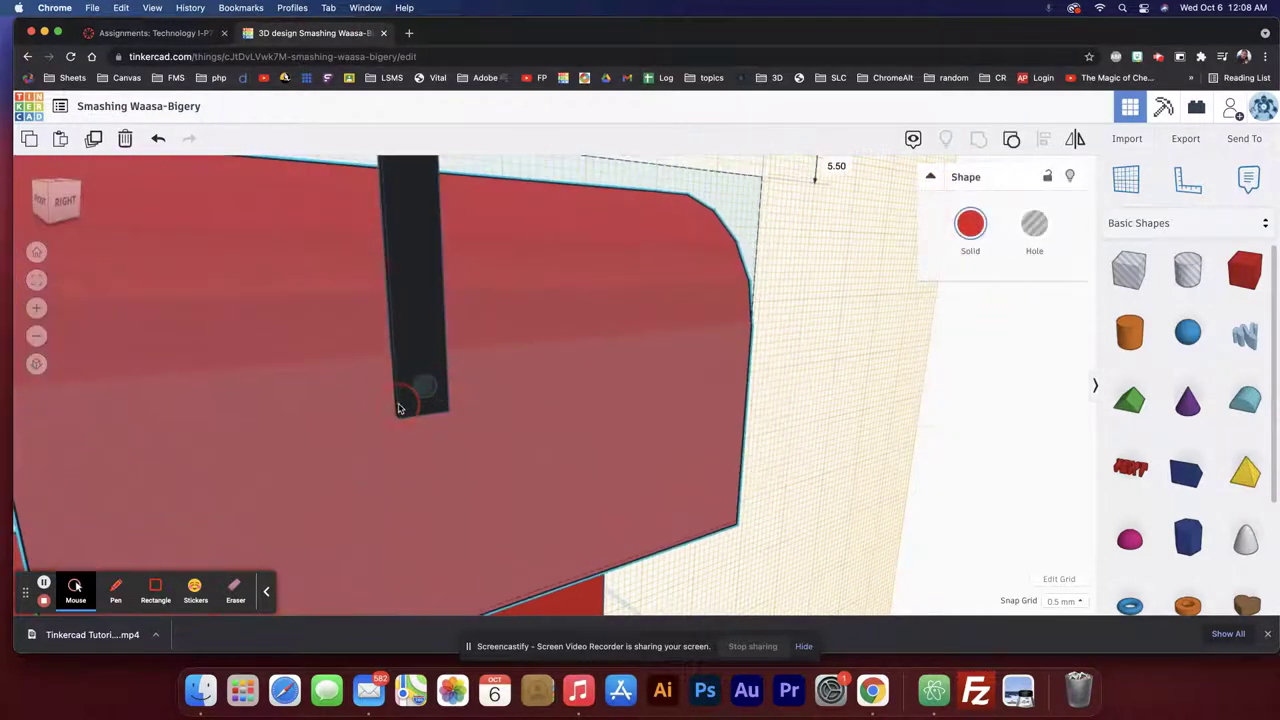
pyautogui.press('super+z')
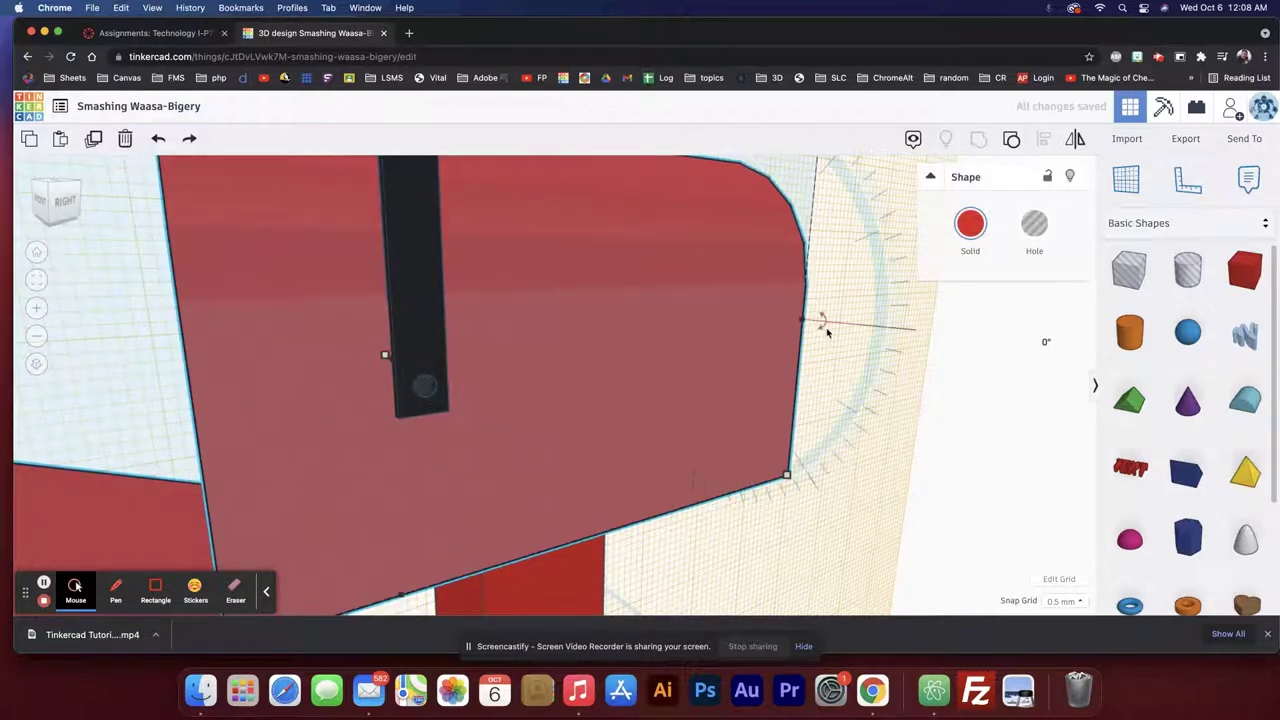
pyautogui.click(908, 348)
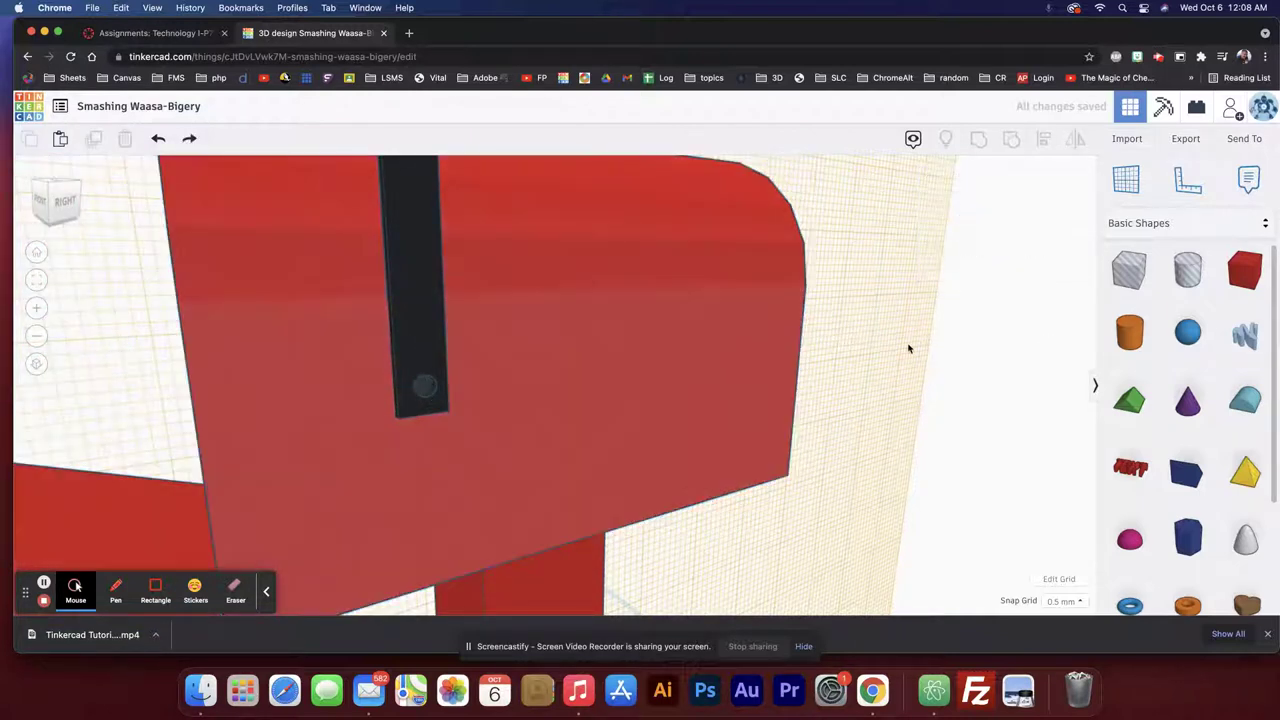
# Group the hole cylinder with the black strip to cut a round hole through the strip's lower end.
pyautogui.click(426, 391)
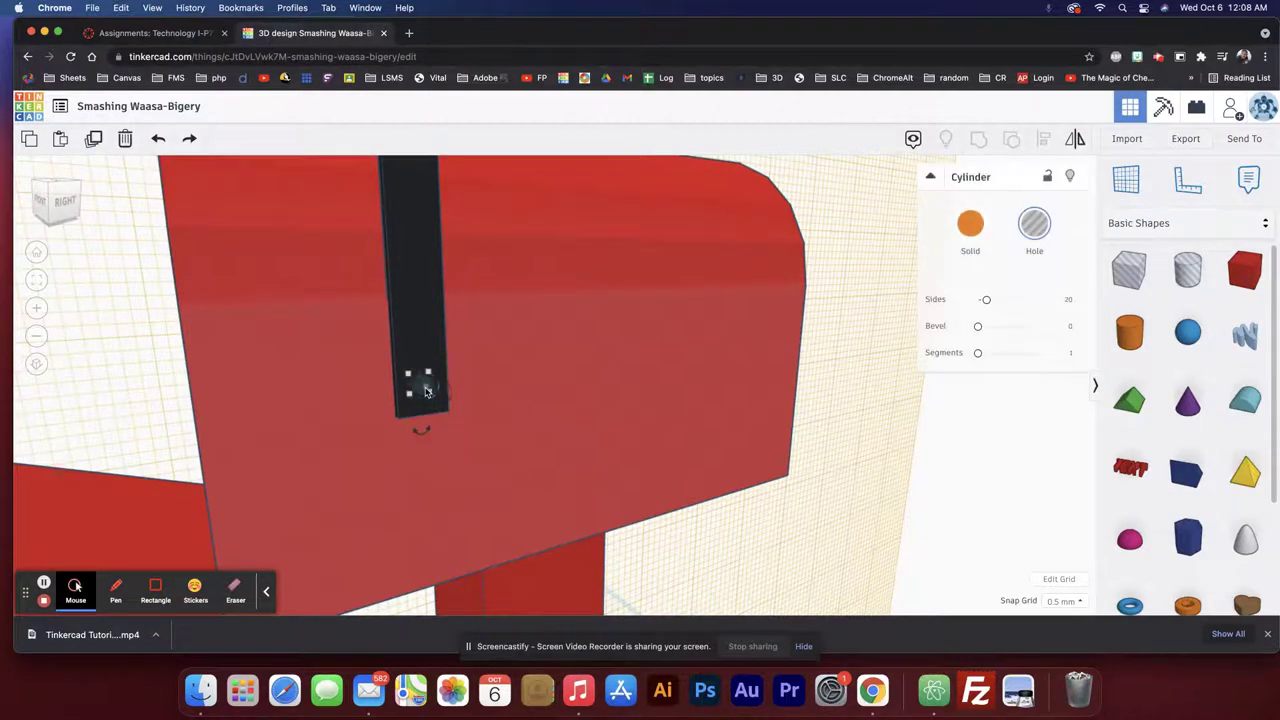
pyautogui.keyDown('shift'); pyautogui.click(421, 334); pyautogui.keyUp('shift')
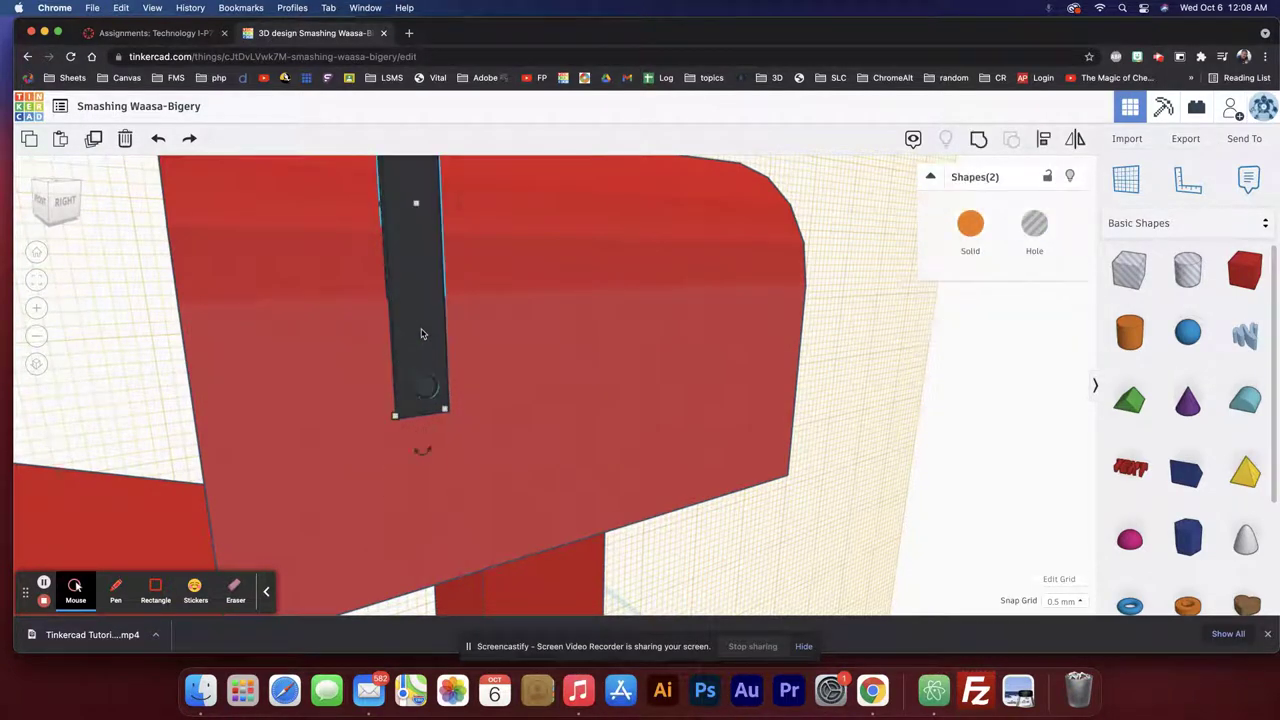
pyautogui.click(977, 140)
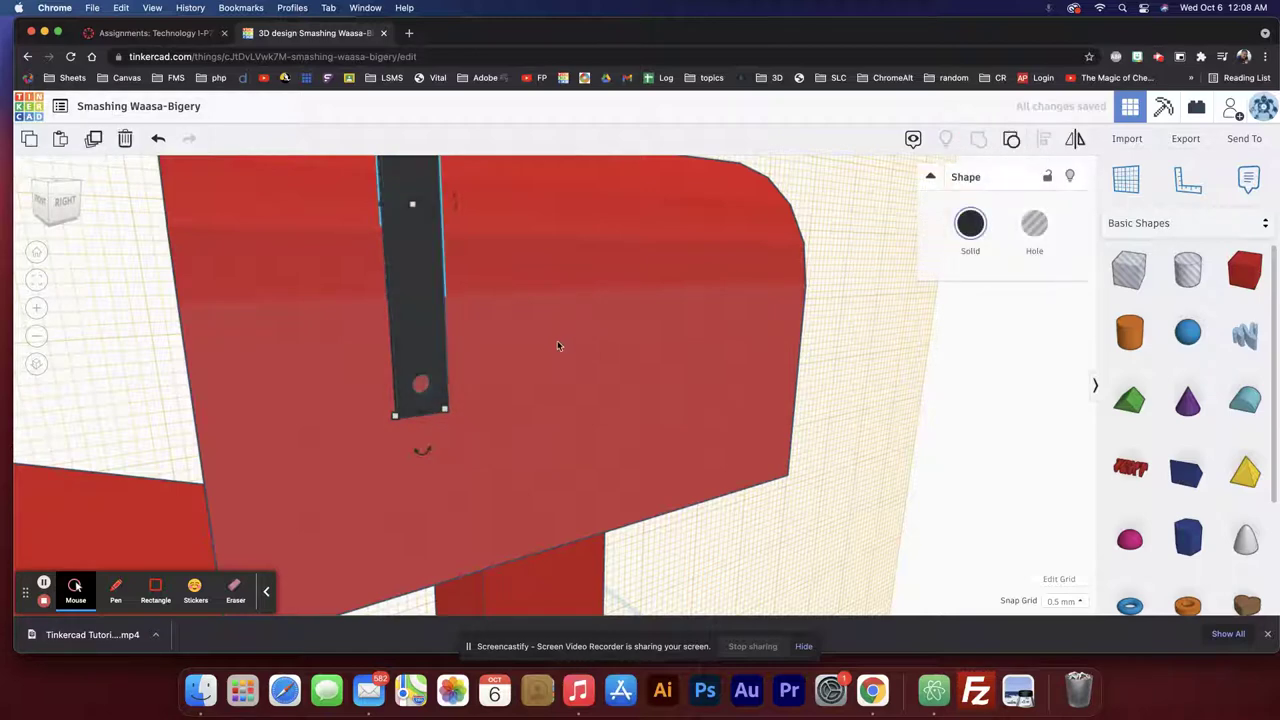
# Add a red box over the upper end of the black strip and reduce its height to form a flag.
pyautogui.scroll(-5, 456, 389)
pyautogui.scroll(5, 440, 366)
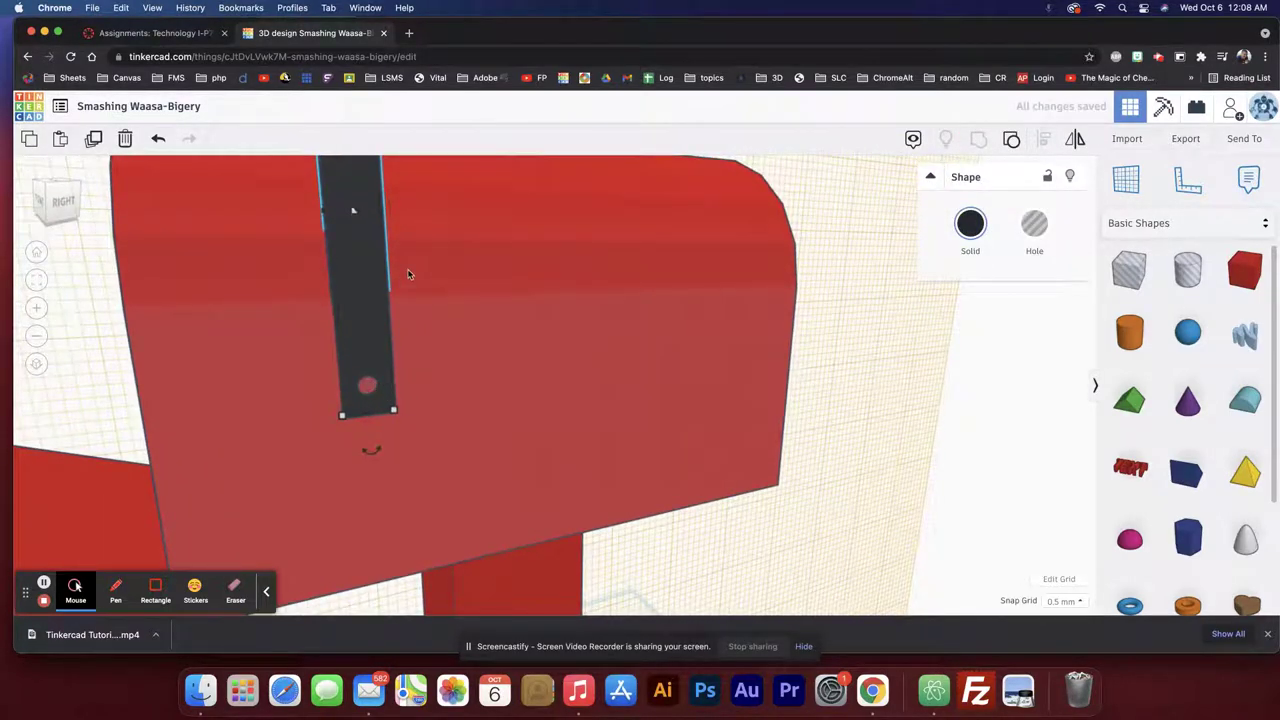
pyautogui.moveTo(408, 274); pyautogui.dragTo(429, 408, button='right')
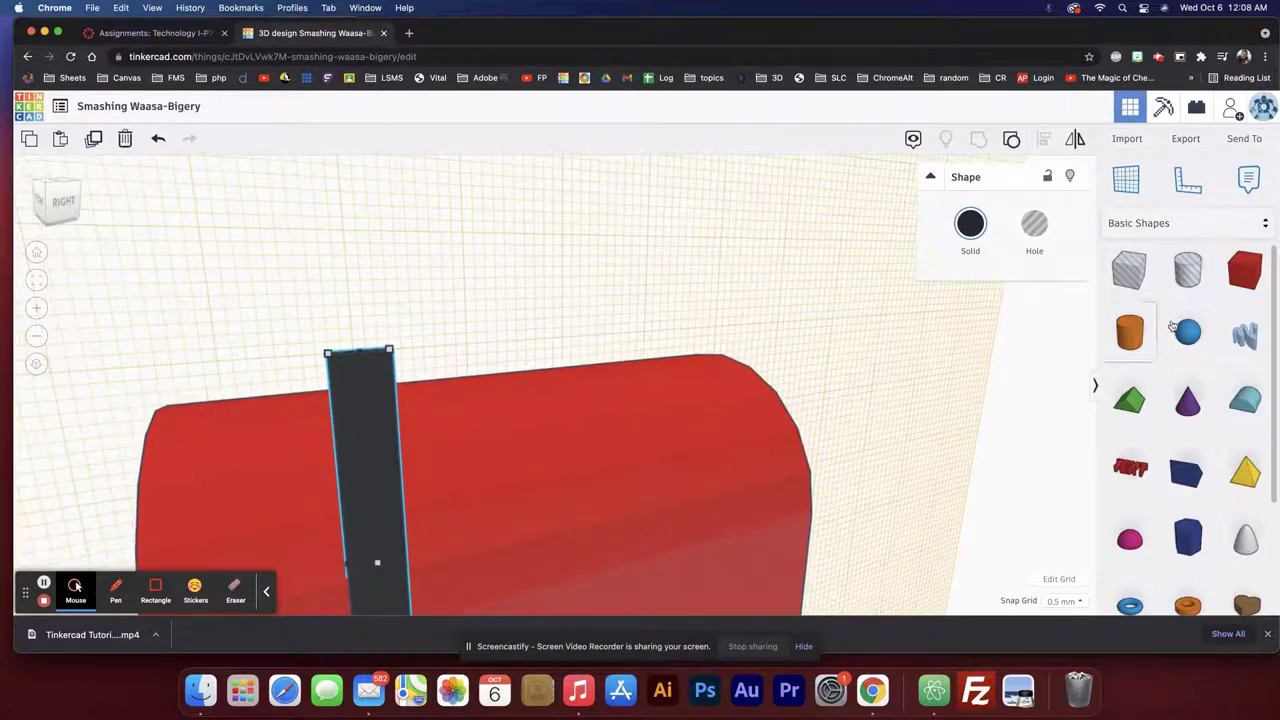
pyautogui.moveTo(1245, 270); pyautogui.dragTo(445, 316)
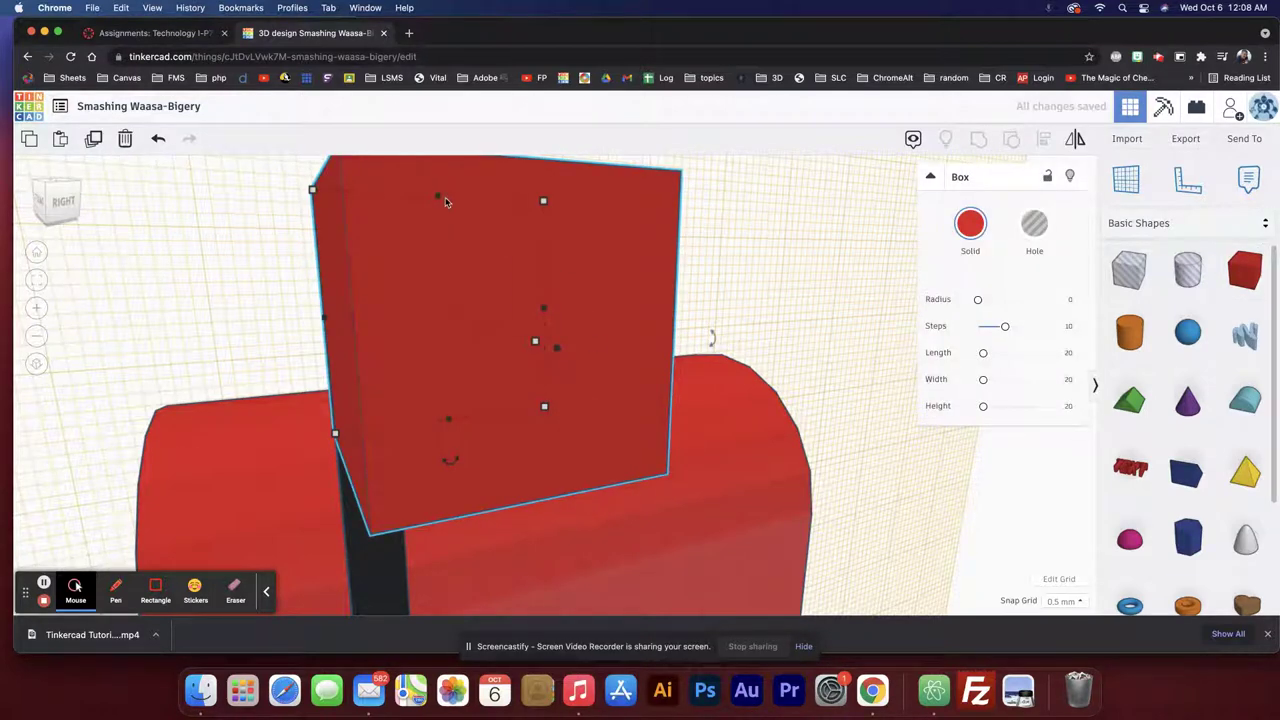
pyautogui.moveTo(438, 197); pyautogui.dragTo(421, 329)
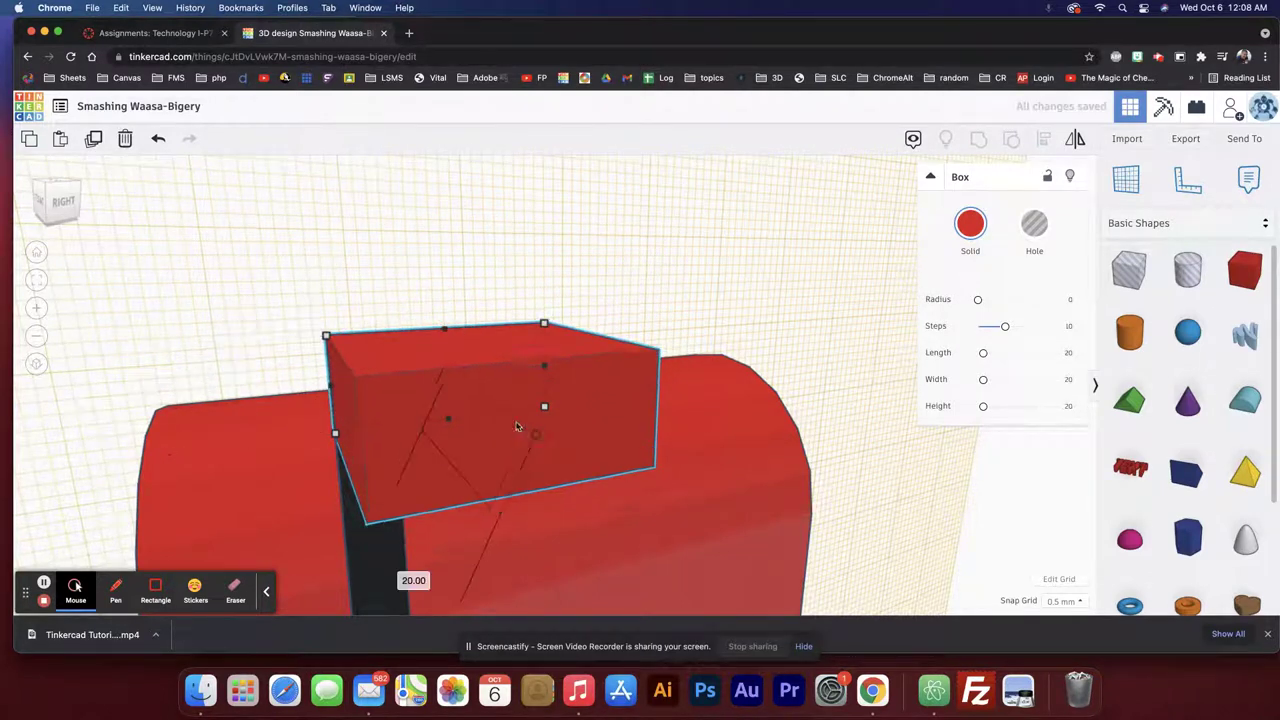
# Thin the red flag box to 1 mm and shorten its length along the mailbox.
pyautogui.moveTo(517, 427); pyautogui.dragTo(395, 512)
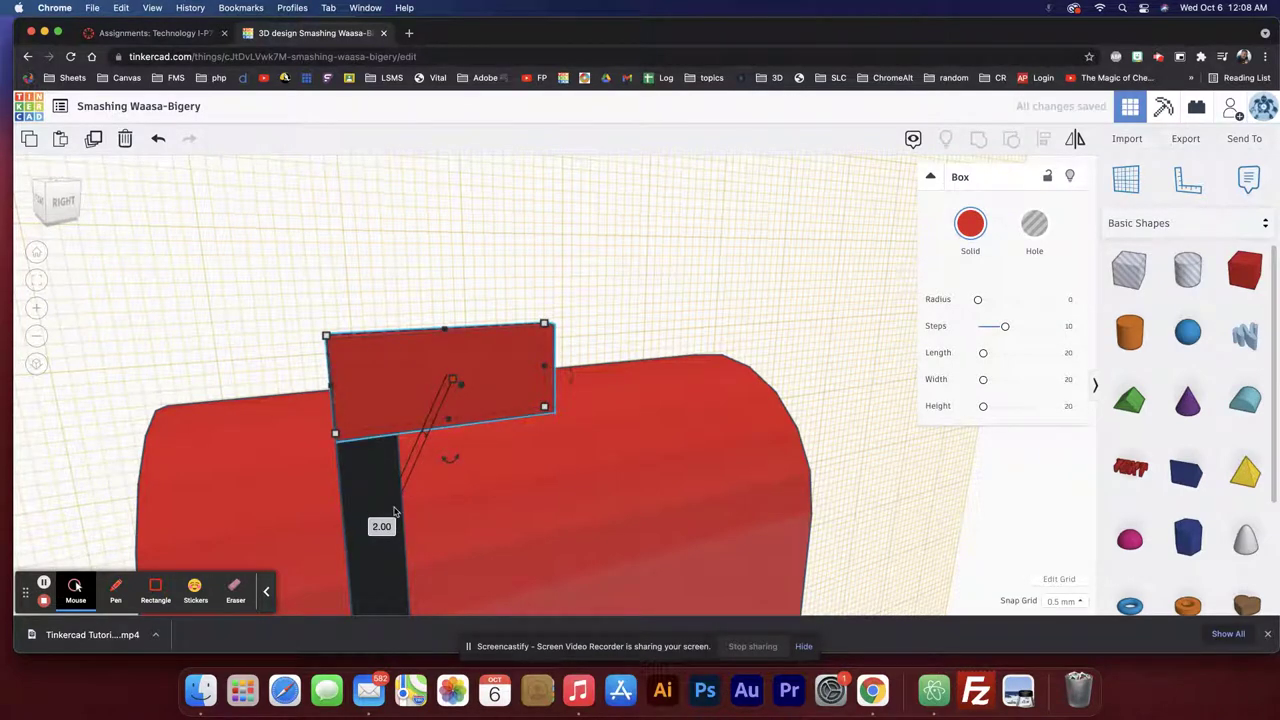
pyautogui.click(386, 528)
pyautogui.write('1')
pyautogui.press('Return')
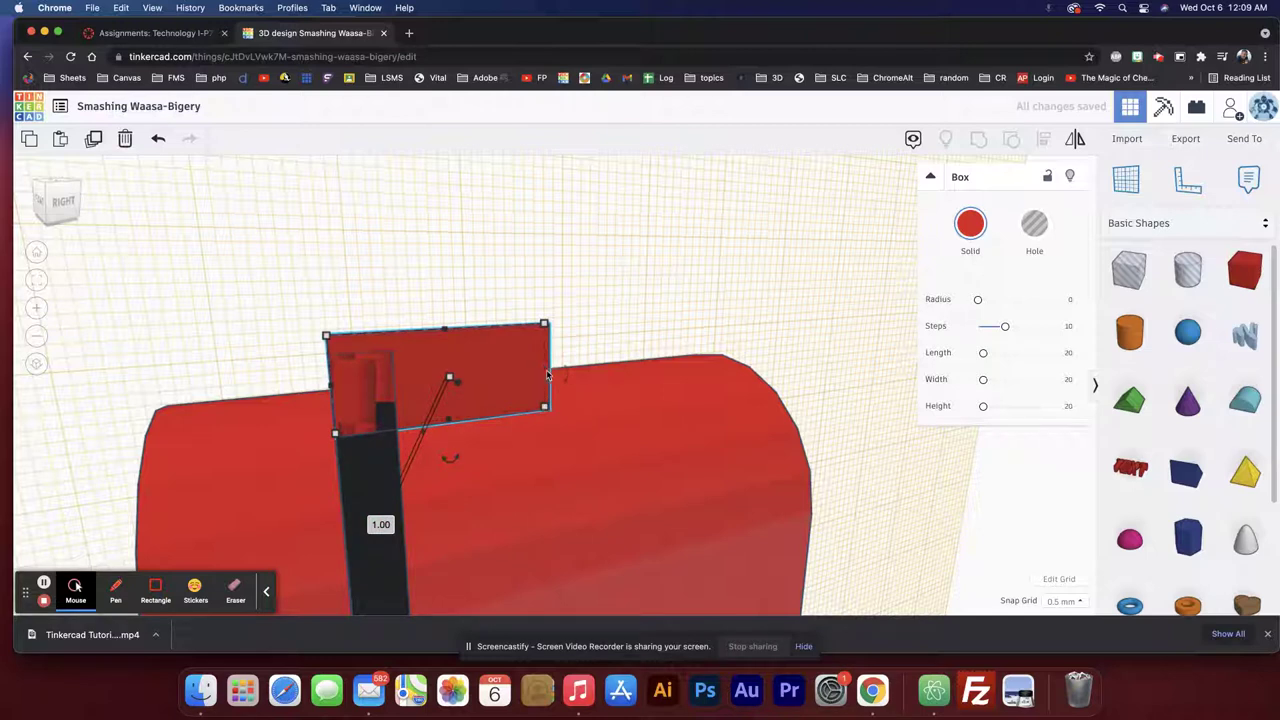
pyautogui.moveTo(548, 375); pyautogui.dragTo(497, 375)
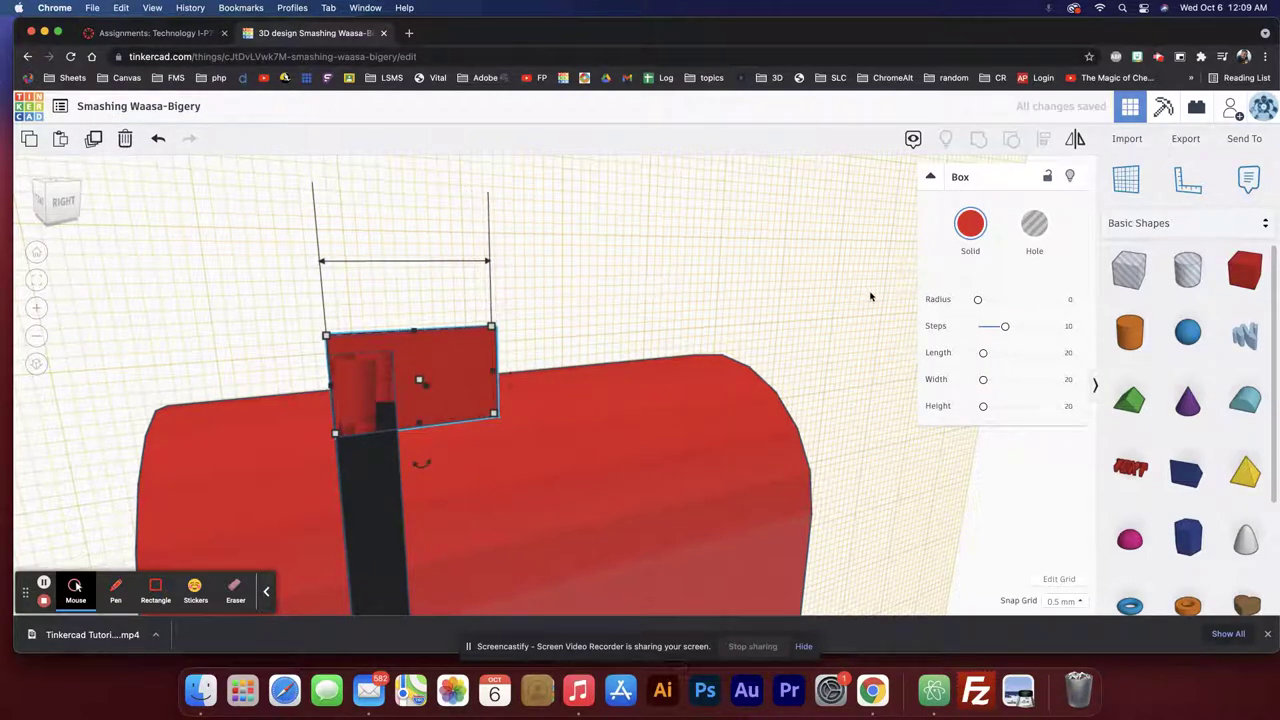
# Add a hole box above the red flag, tilt it, and lower it to overlap the flag's upper edge.
pyautogui.moveTo(1126, 267); pyautogui.dragTo(440, 206)
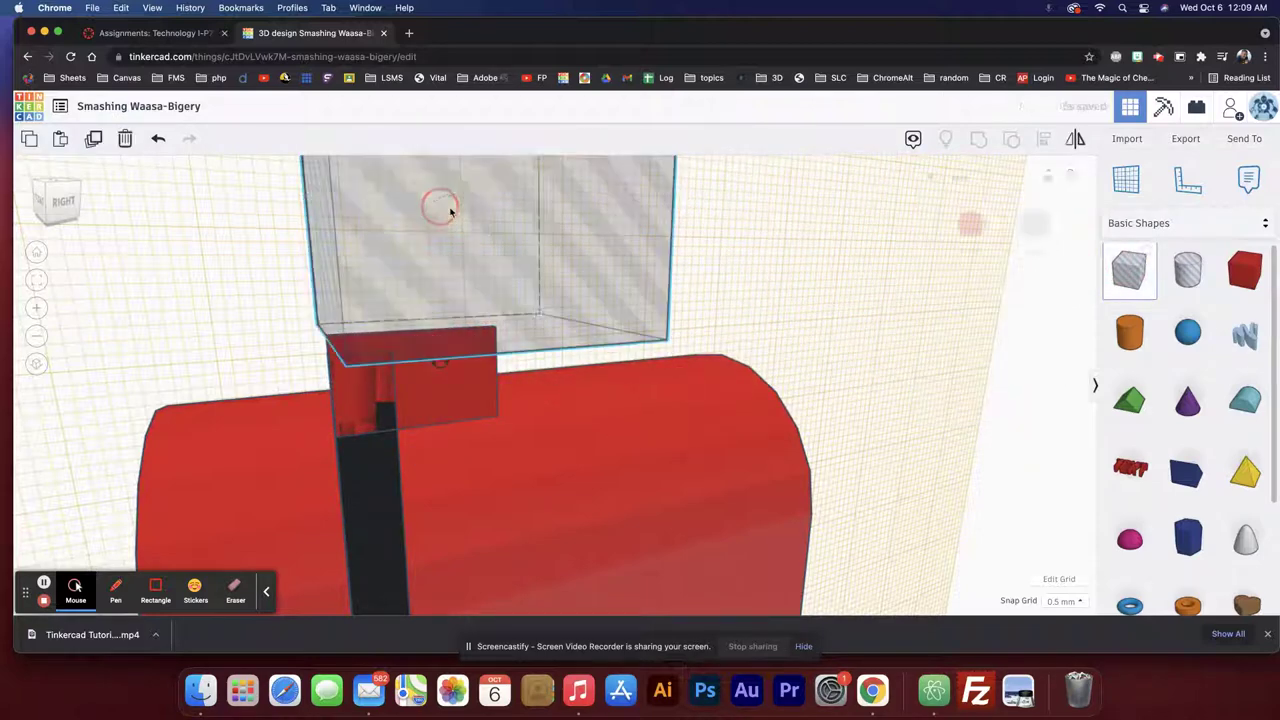
pyautogui.moveTo(556, 295); pyautogui.dragTo(541, 295, button='right')
pyautogui.moveTo(436, 375); pyautogui.dragTo(400, 443)
pyautogui.moveTo(429, 329); pyautogui.dragTo(427, 359)
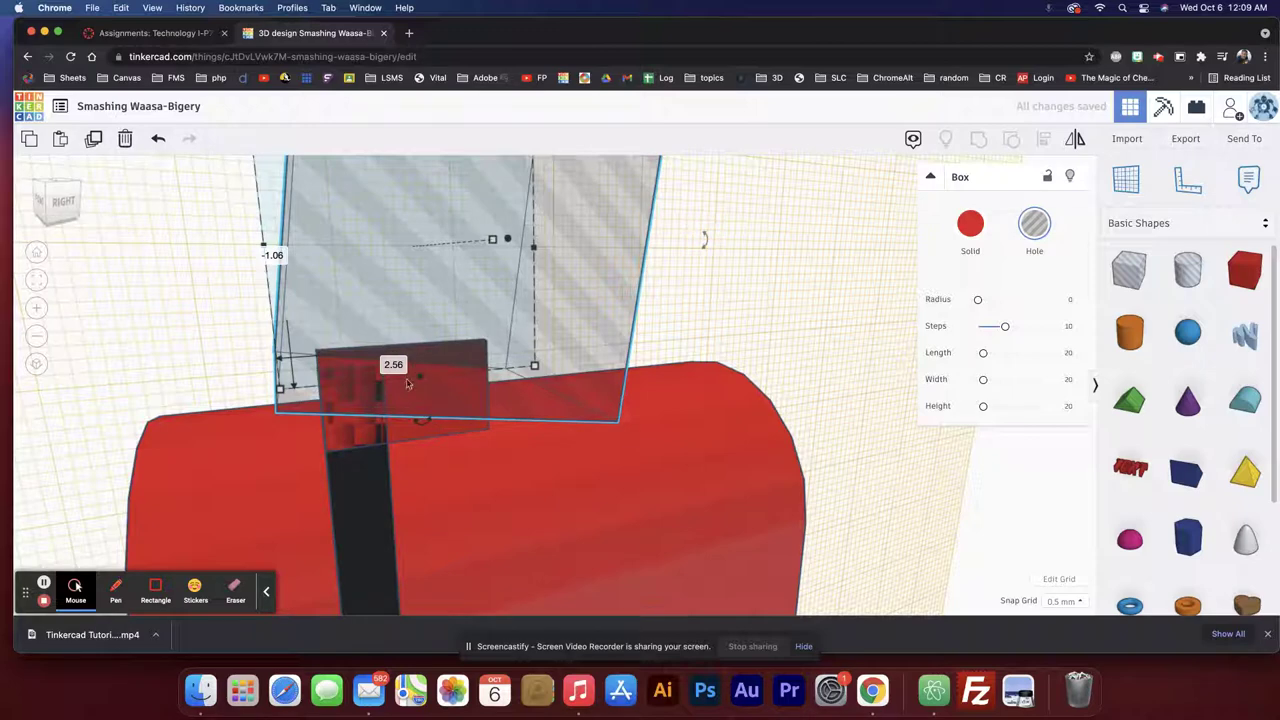
# Group the tilted hole box with the red flag to cut a sloping upper edge.
pyautogui.moveTo(376, 310); pyautogui.dragTo(416, 325, button='right')
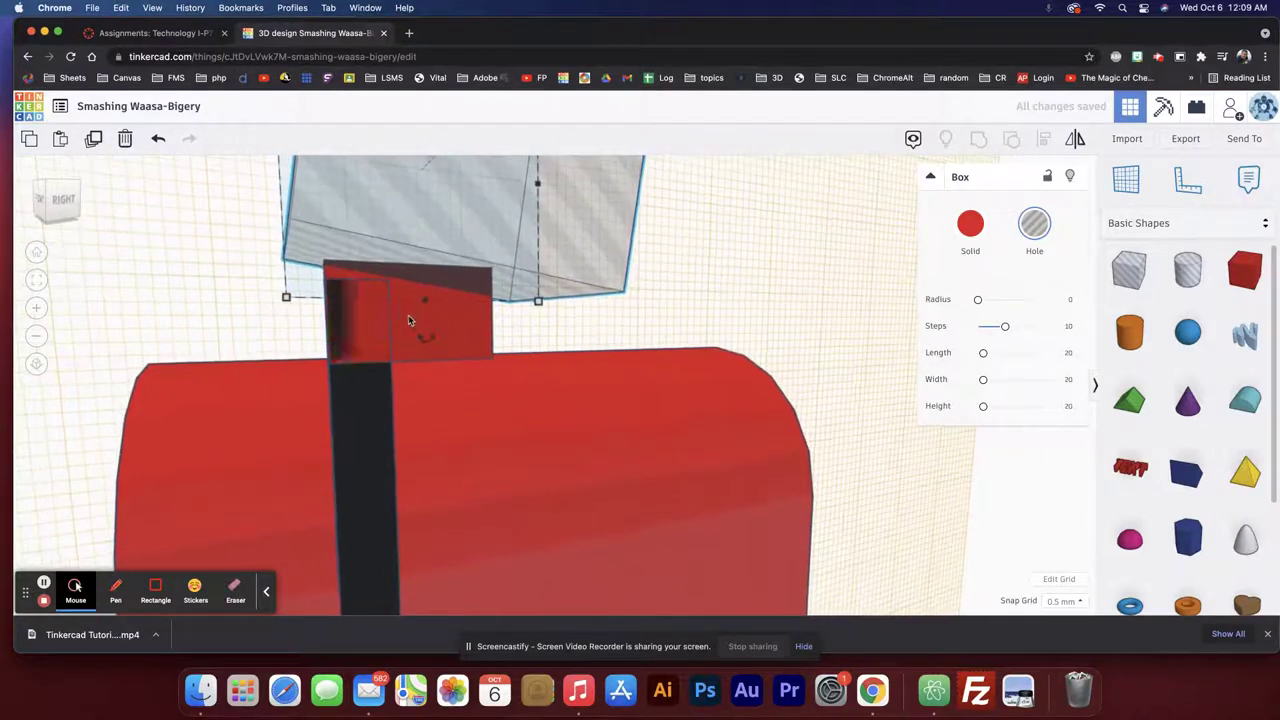
pyautogui.keyDown('shift'); pyautogui.click(415, 325); pyautogui.keyUp('shift')
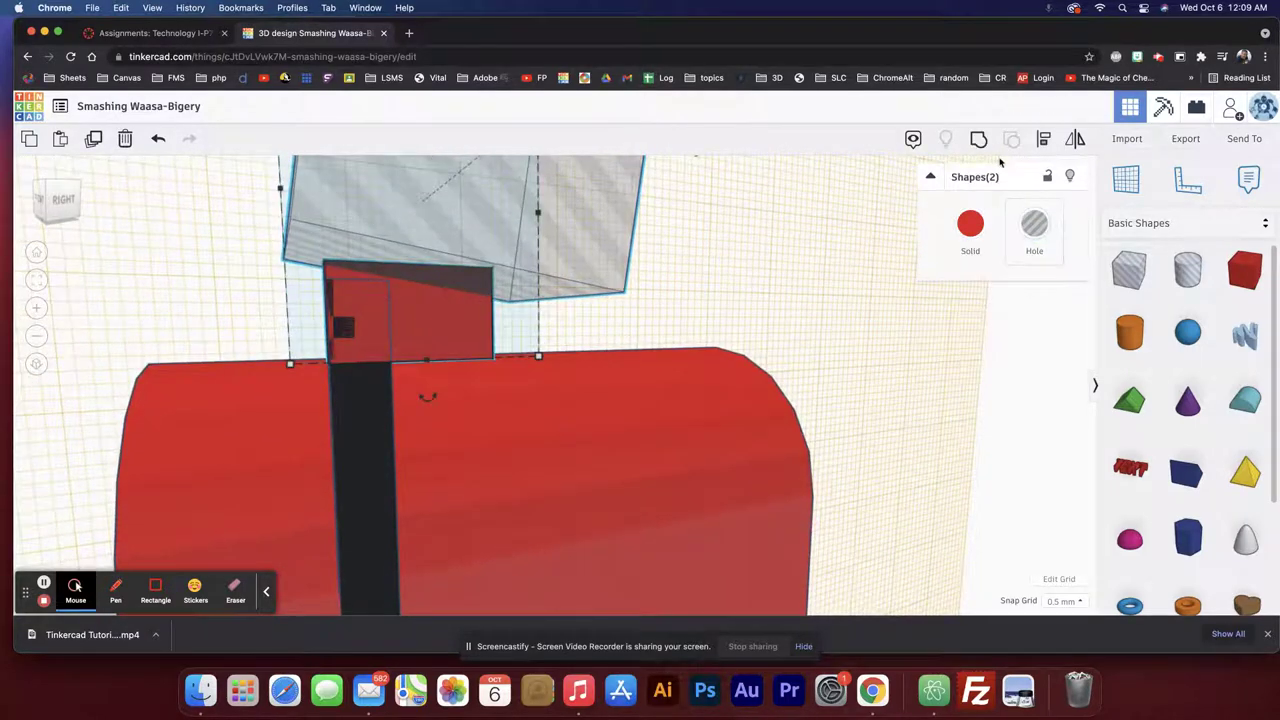
pyautogui.click(981, 145)
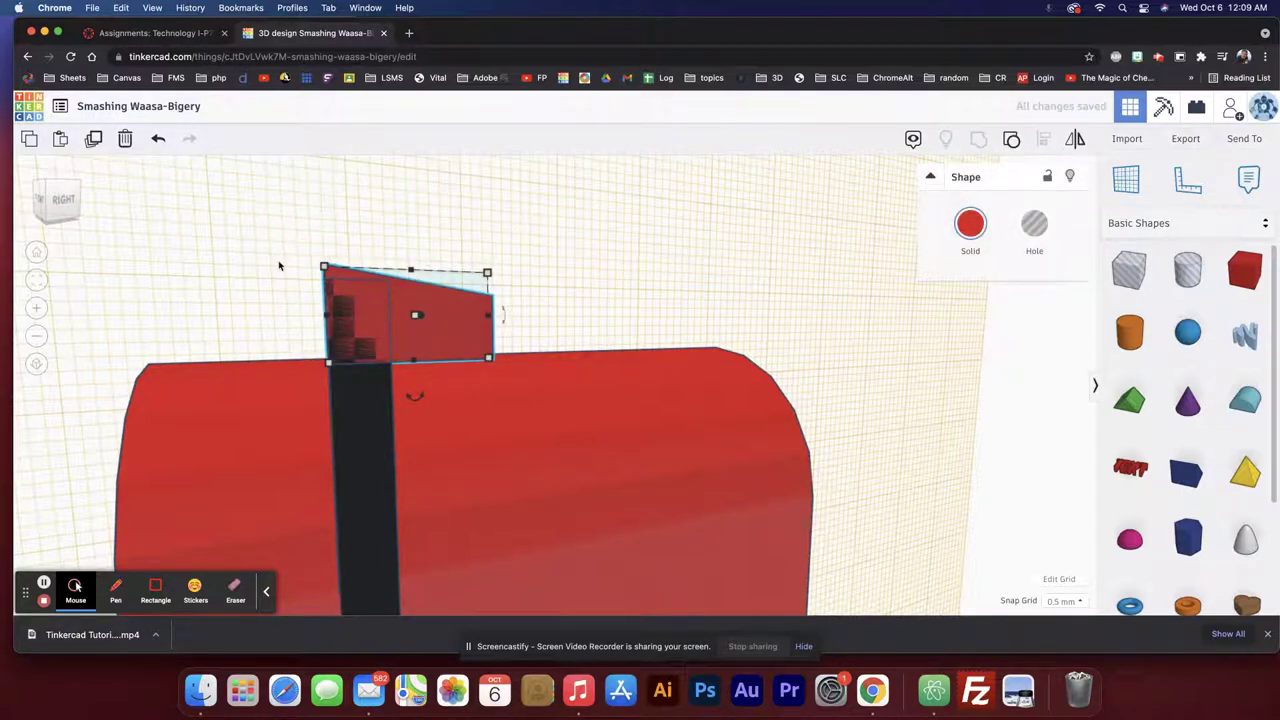
# Group the red flag piece with the black strip into a single black flag.
pyautogui.moveTo(306, 246); pyautogui.dragTo(378, 322)
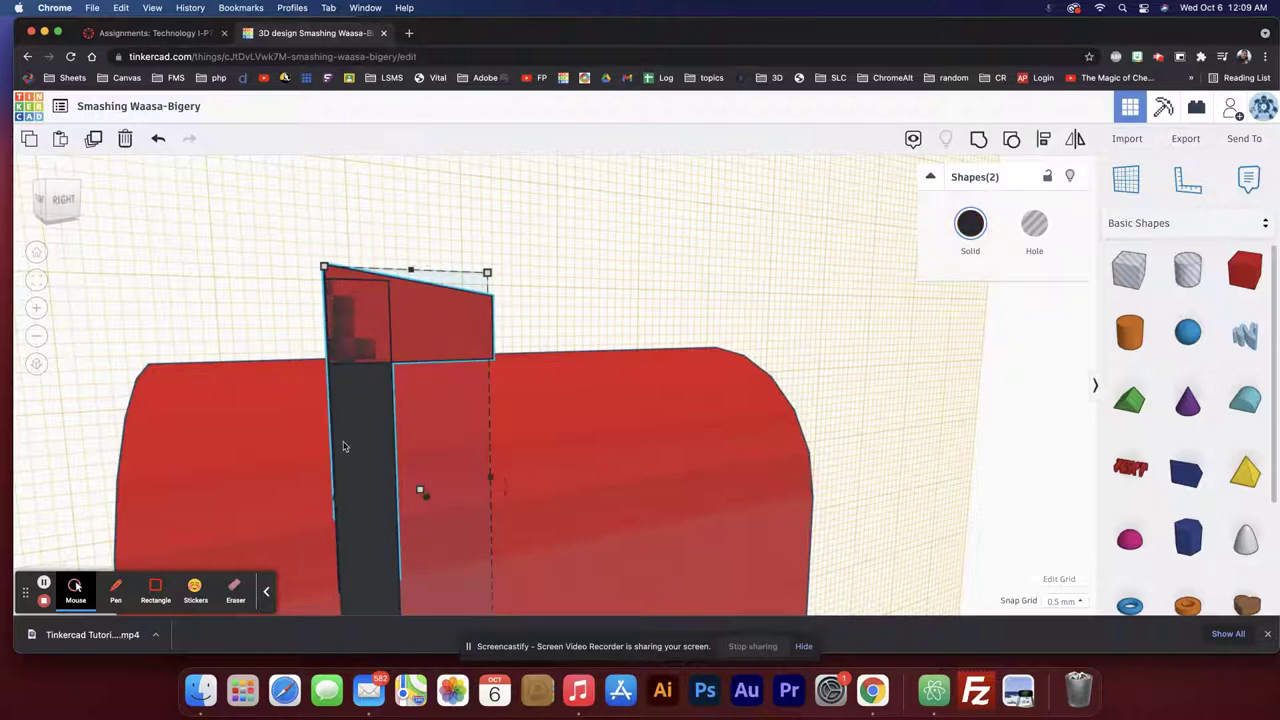
pyautogui.click(979, 140)
pyautogui.scroll(-10, 533, 332)
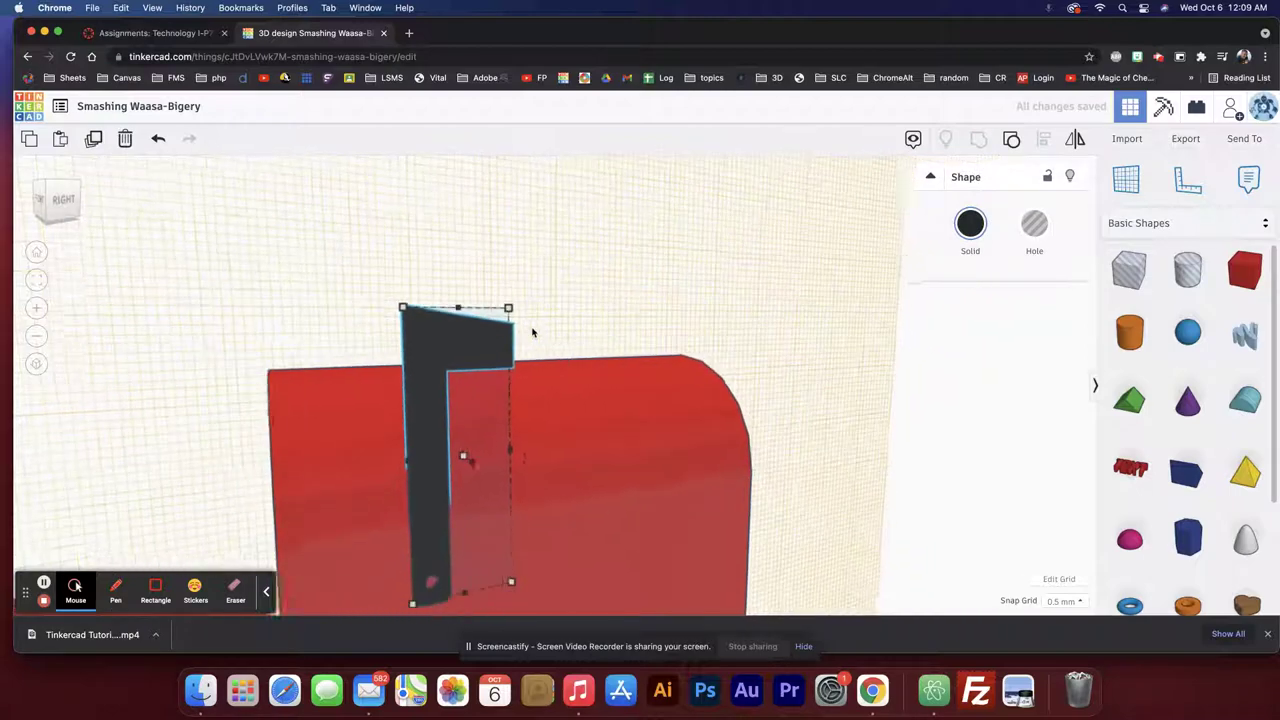
# Move the workplane from the mailbox's side wall back to the base grid under the post.
pyautogui.moveTo(726, 352)
pyautogui.mouseDown(button='right')
pyautogui.moveTo(911, 351)
pyautogui.moveTo(518, 370)
pyautogui.moveTo(529, 341)
pyautogui.moveTo(674, 360)
pyautogui.moveTo(749, 349)
pyautogui.mouseUp(button='right')
pyautogui.scroll(-8, 716, 537)
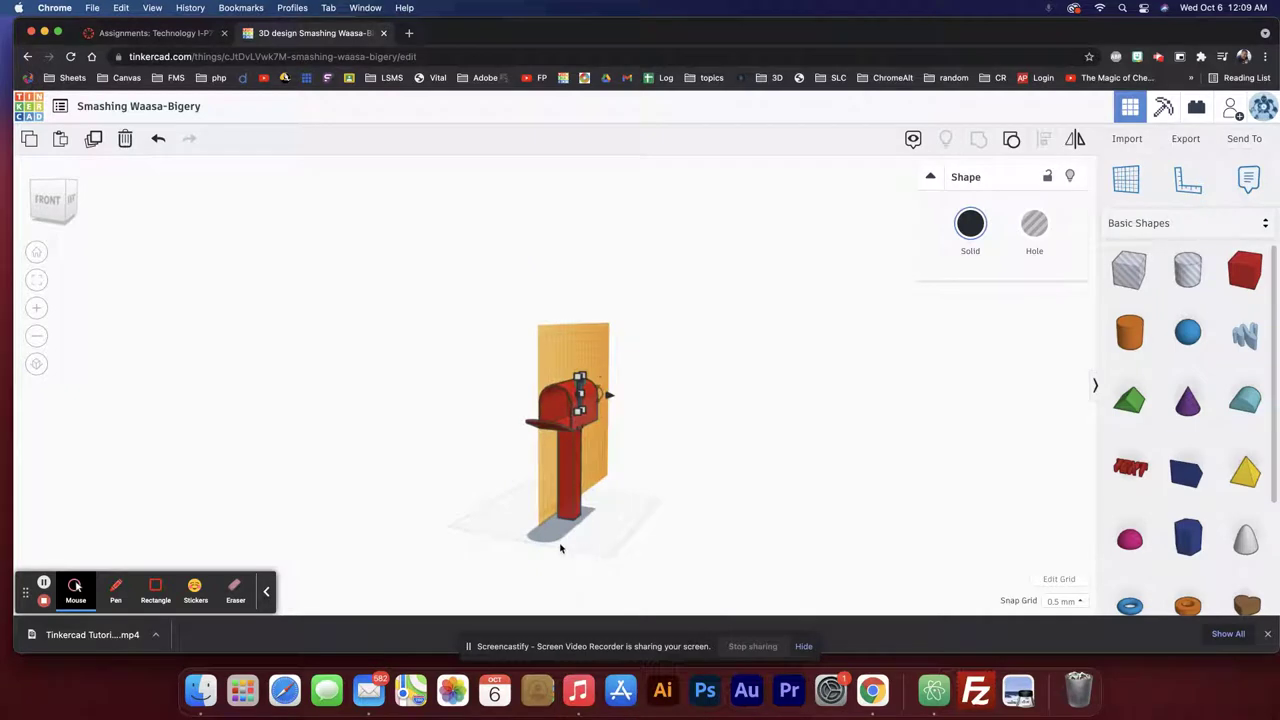
pyautogui.click(560, 548)
pyautogui.click(1126, 179)
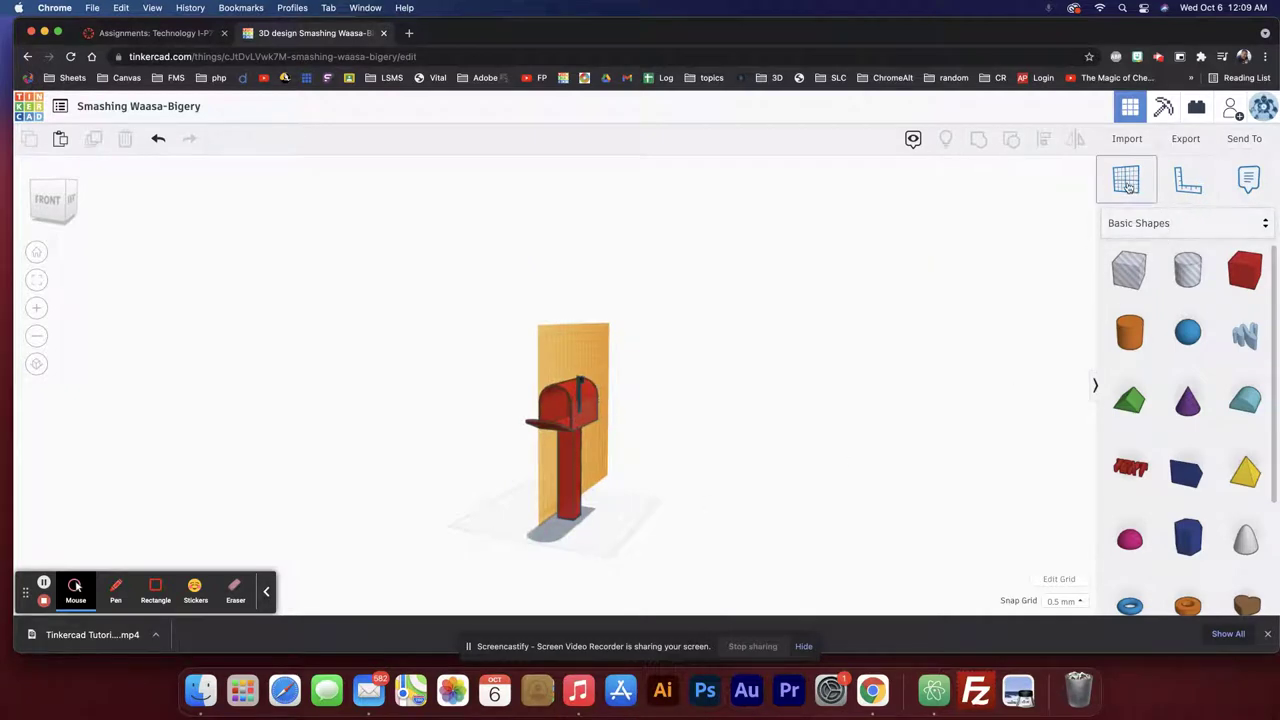
pyautogui.click(612, 520)
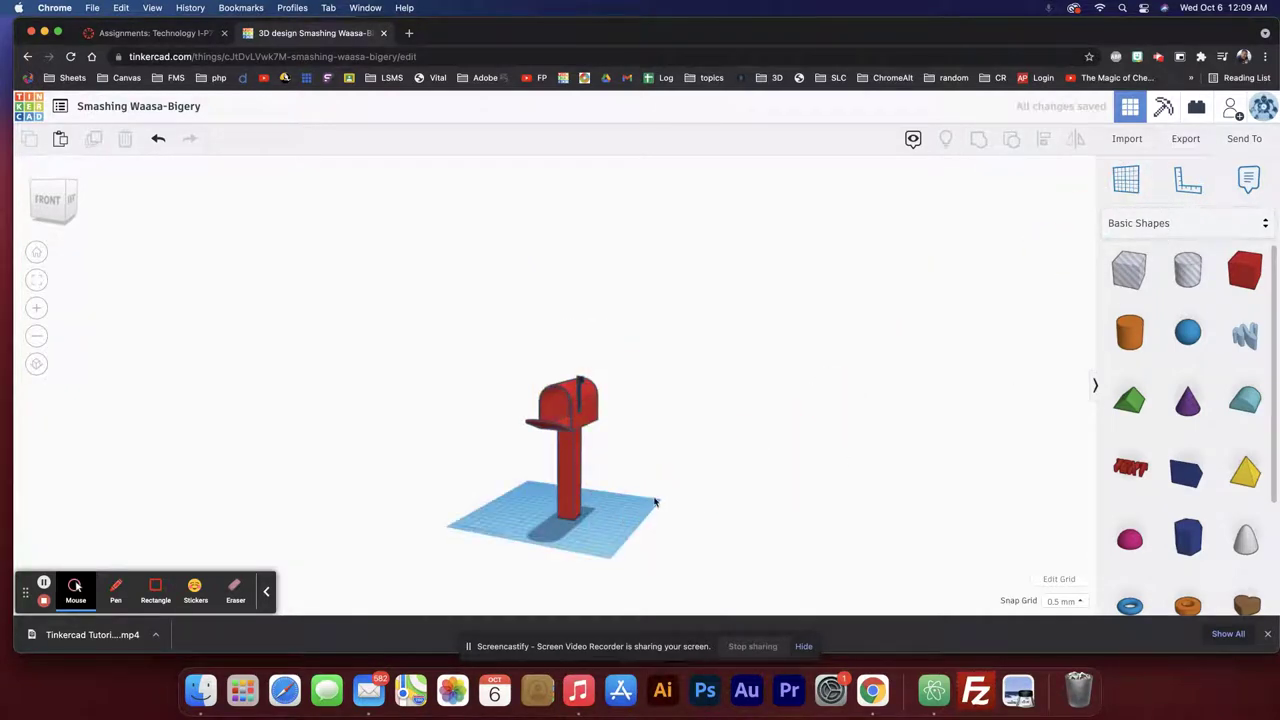
pyautogui.scroll(3, 602, 487)
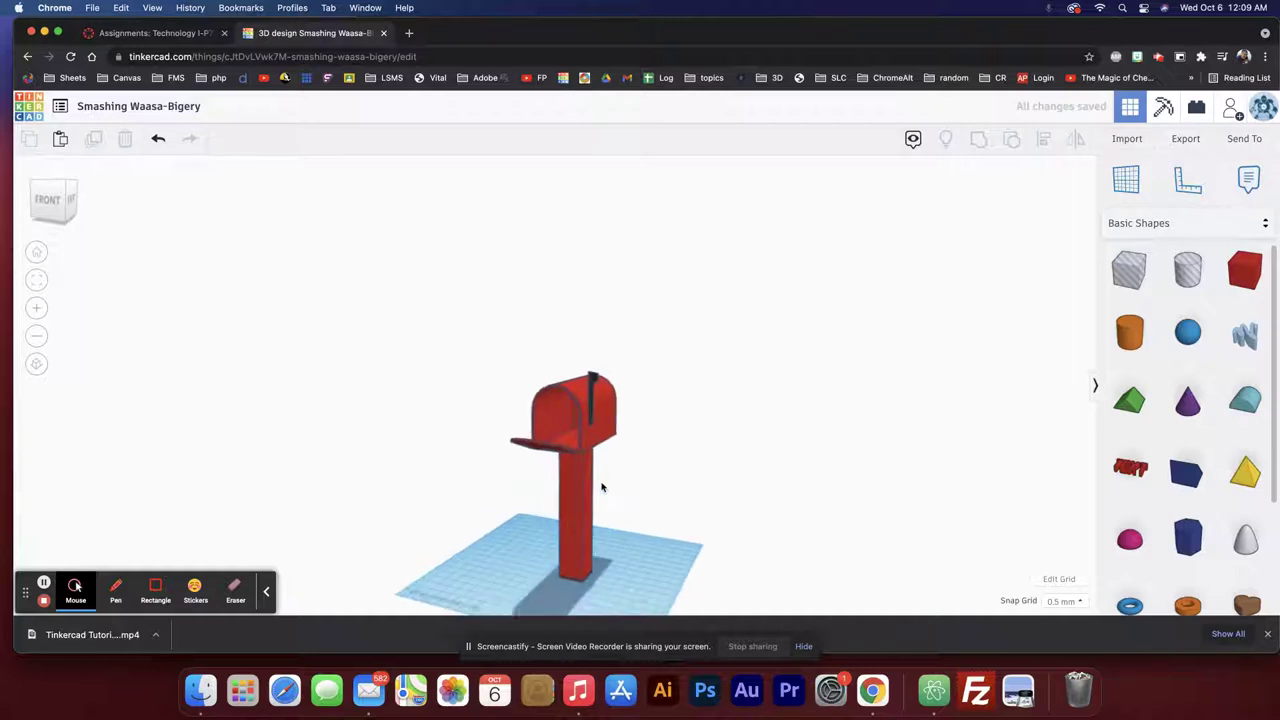
pyautogui.click(605, 482)
pyautogui.moveTo(435, 457); pyautogui.dragTo(518, 486, button='right')
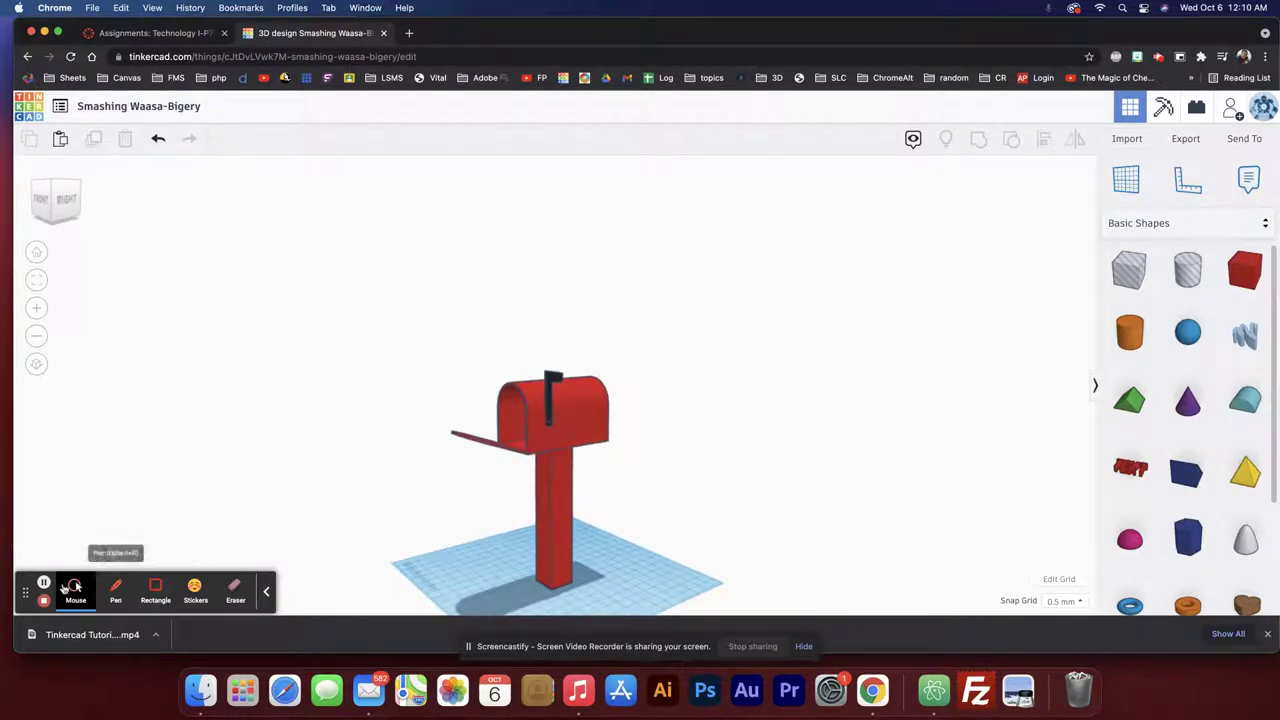